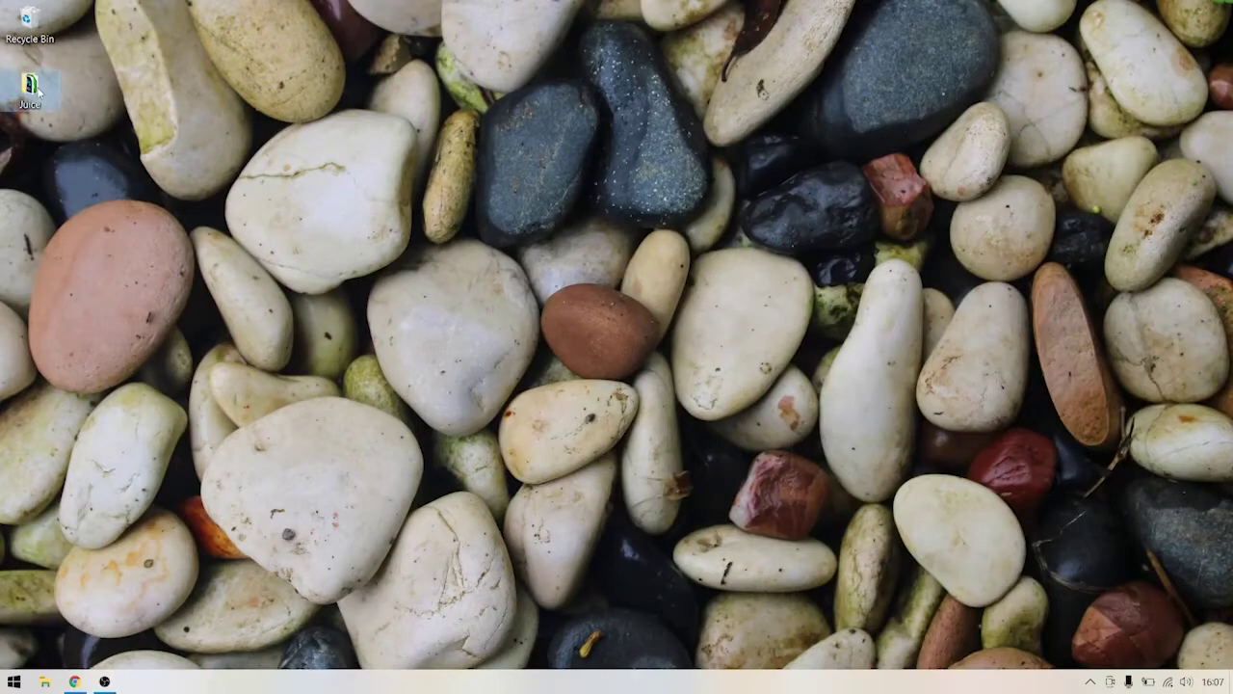
Open Juice.cdr from the Juice folder on the desktop in CorelDRAW.
double_click(48, 97)
double_click(312, 193)
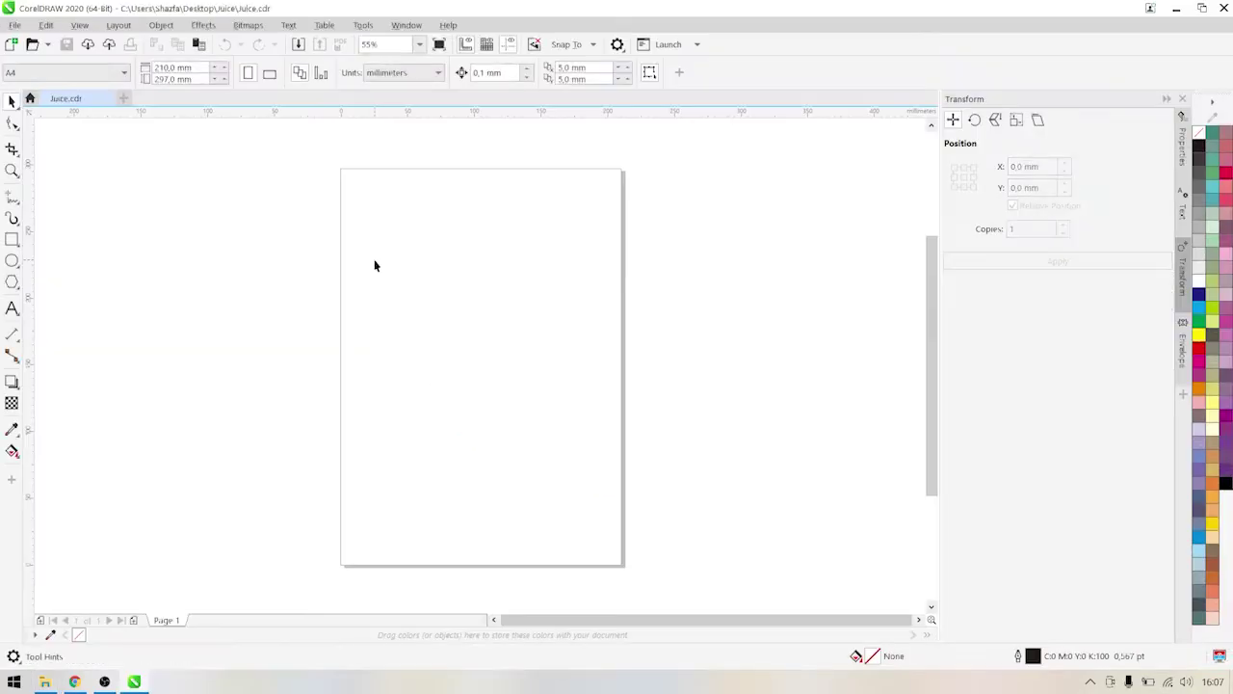
Draw a rectangle on the page and confirm the page width is 210 mm.
click(12, 241)
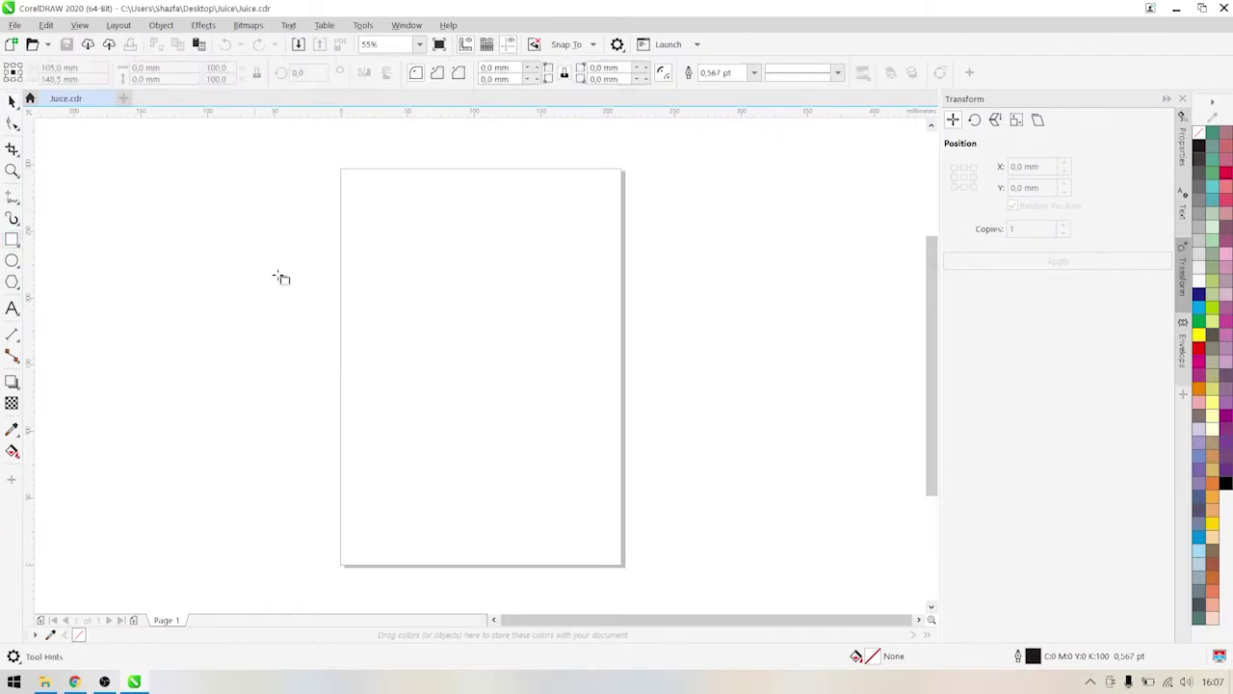
drag(361, 276, 582, 469)
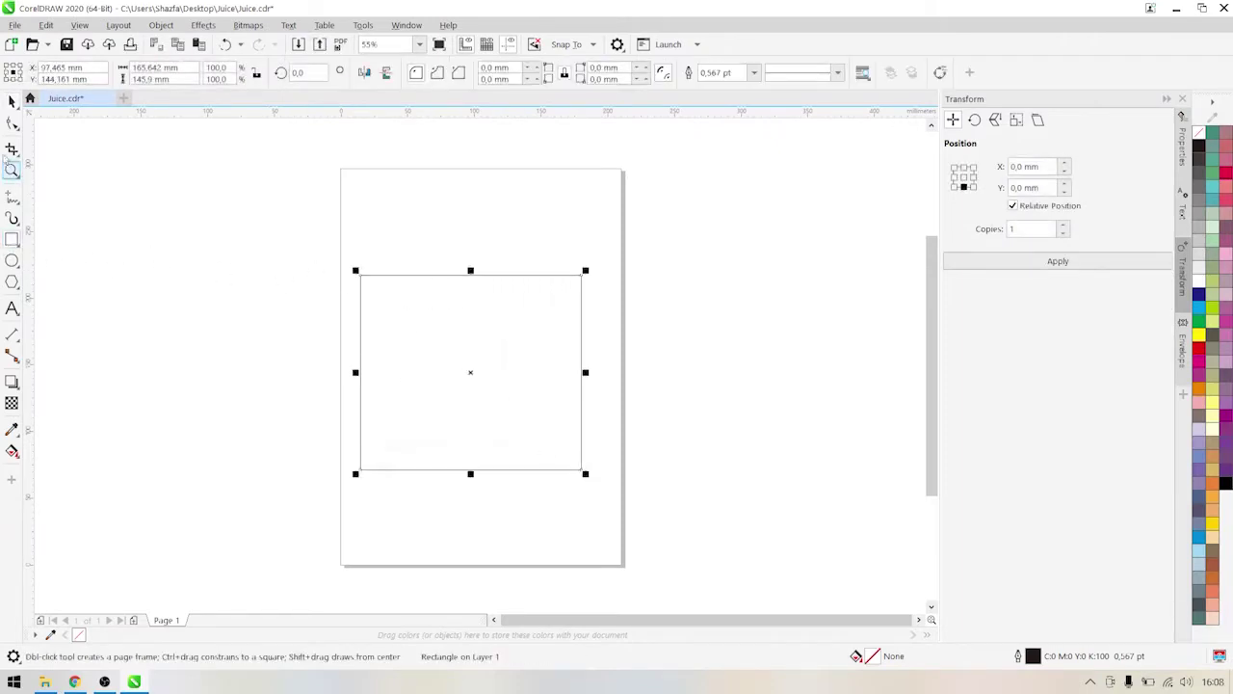
click(12, 101)
click(258, 277)
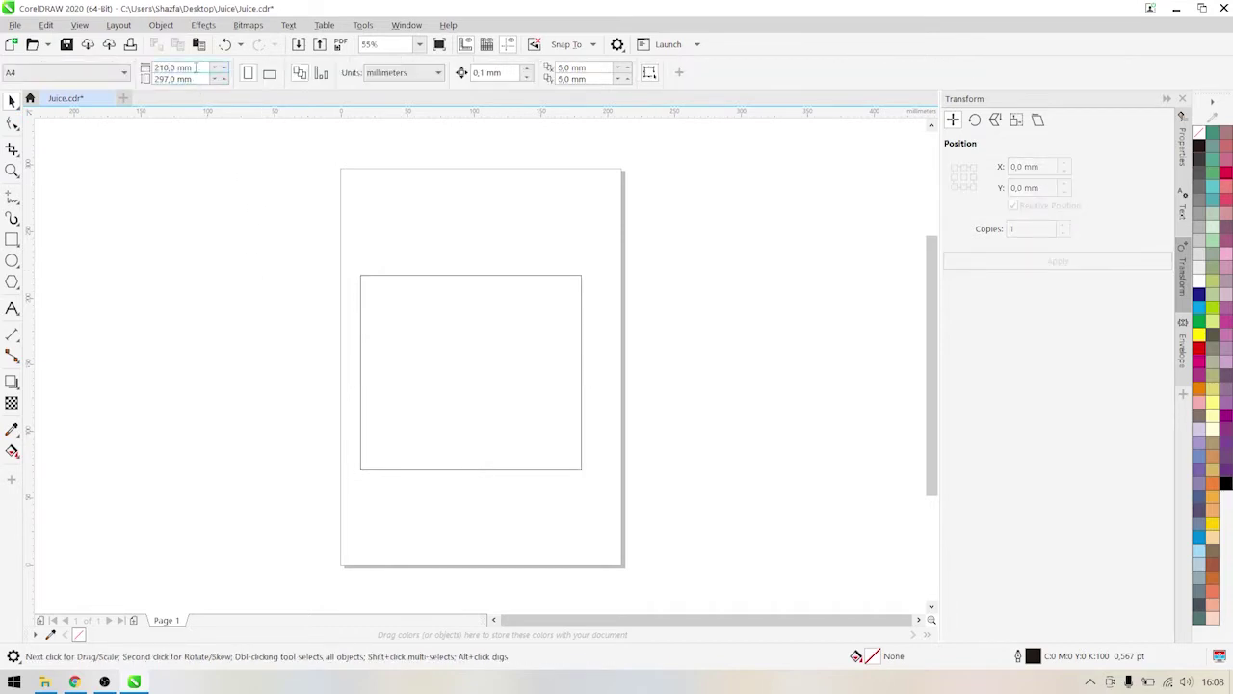
click(195, 67)
click(214, 255)
Set the rectangle's width to 210 mm and centre it on the page.
click(372, 296)
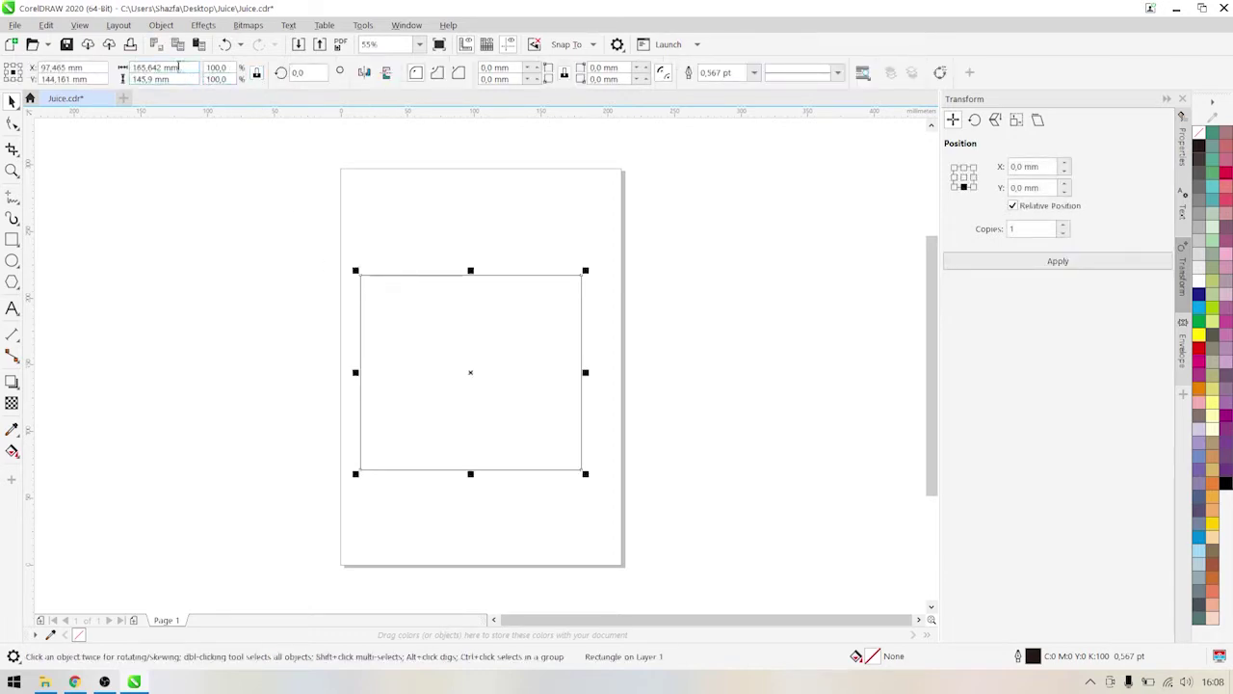
click(178, 67)
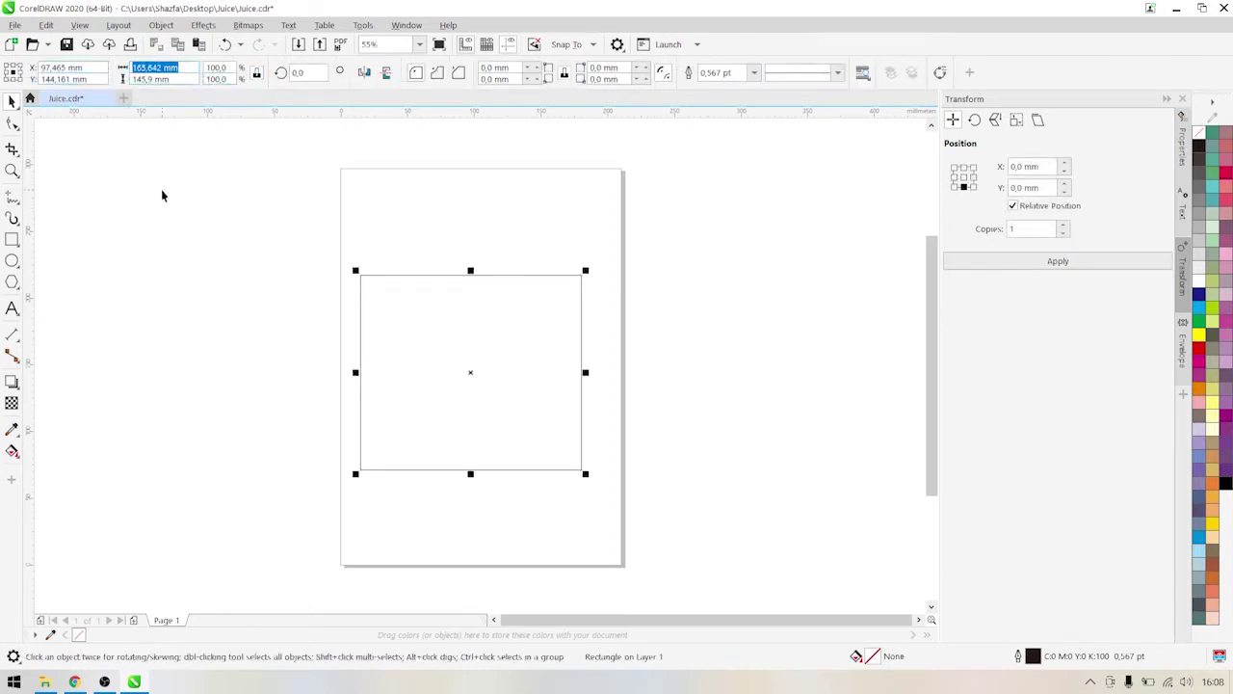
text(210)
key(Return)
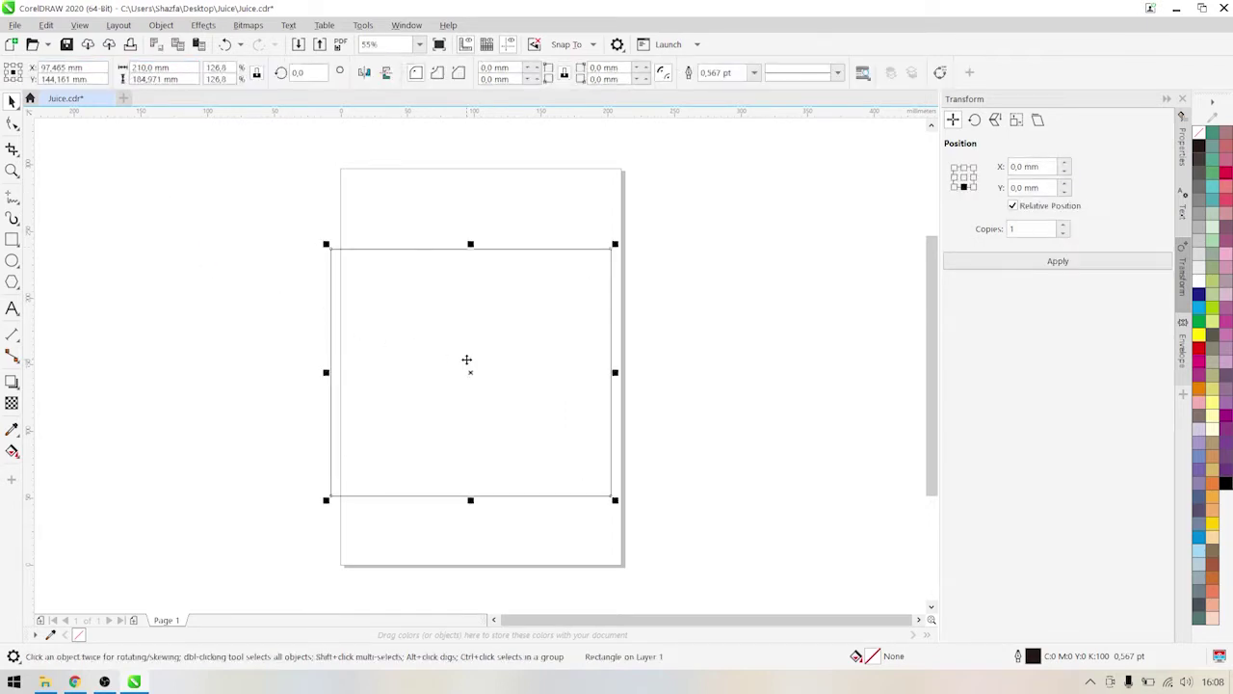
key(p)
click(232, 409)
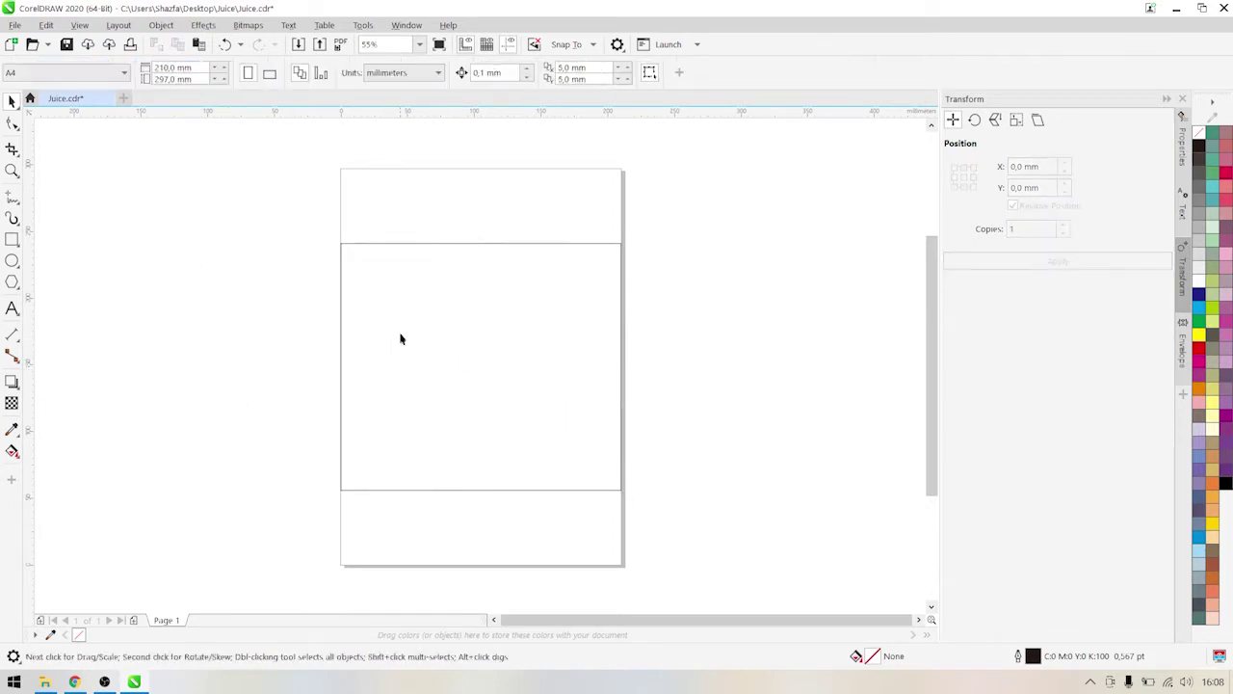
click(400, 335)
click(215, 372)
scroll(481, 353, up, 3)
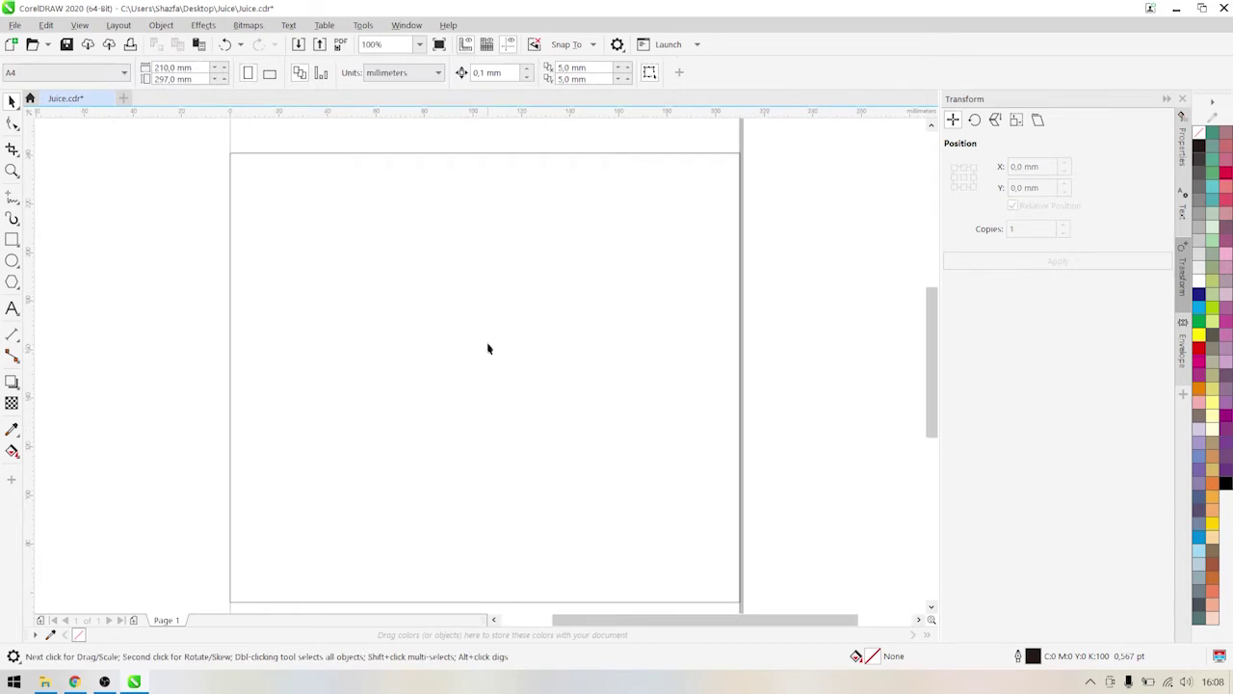
scroll(656, 339, down, 3)
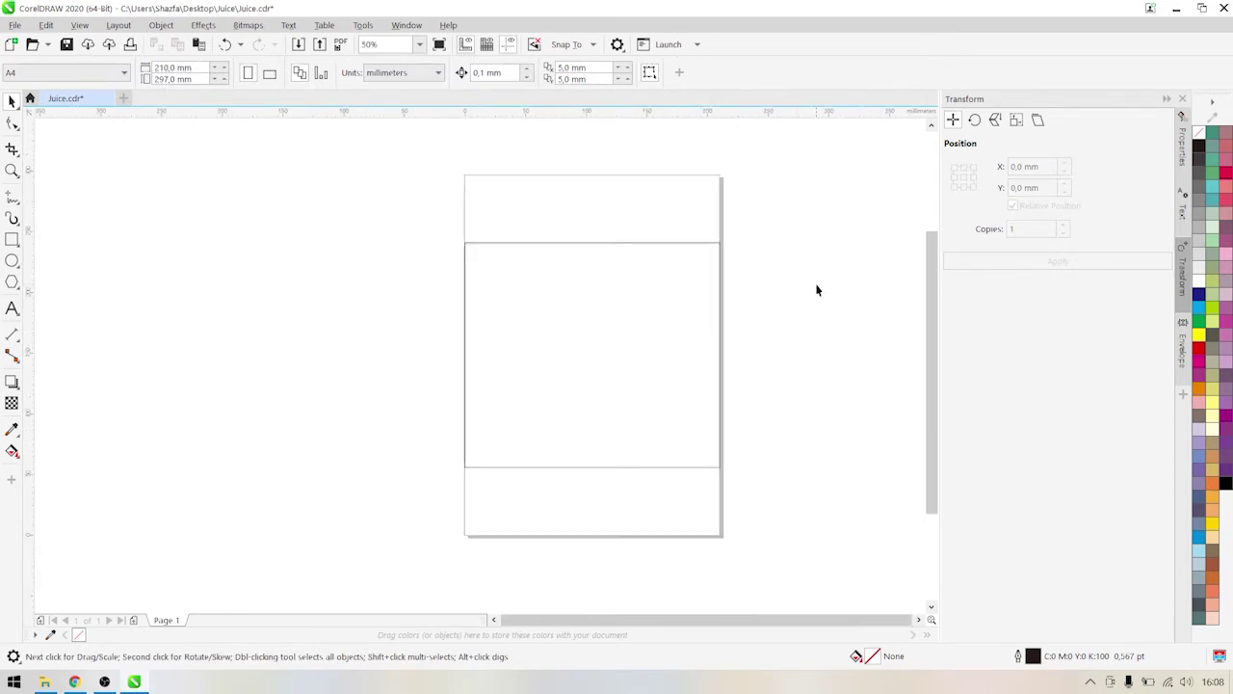
Draw a large circle and centre it on the page.
click(13, 259)
scroll(649, 298, up, 3)
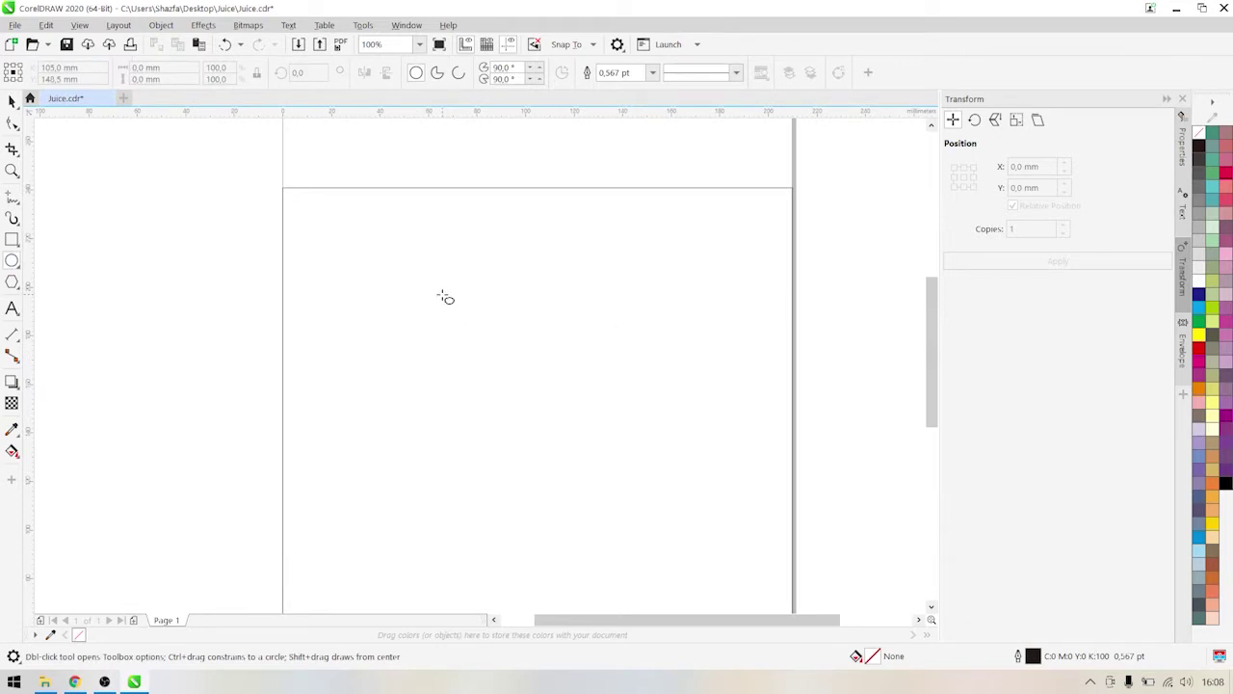
drag(442, 291, 718, 534)
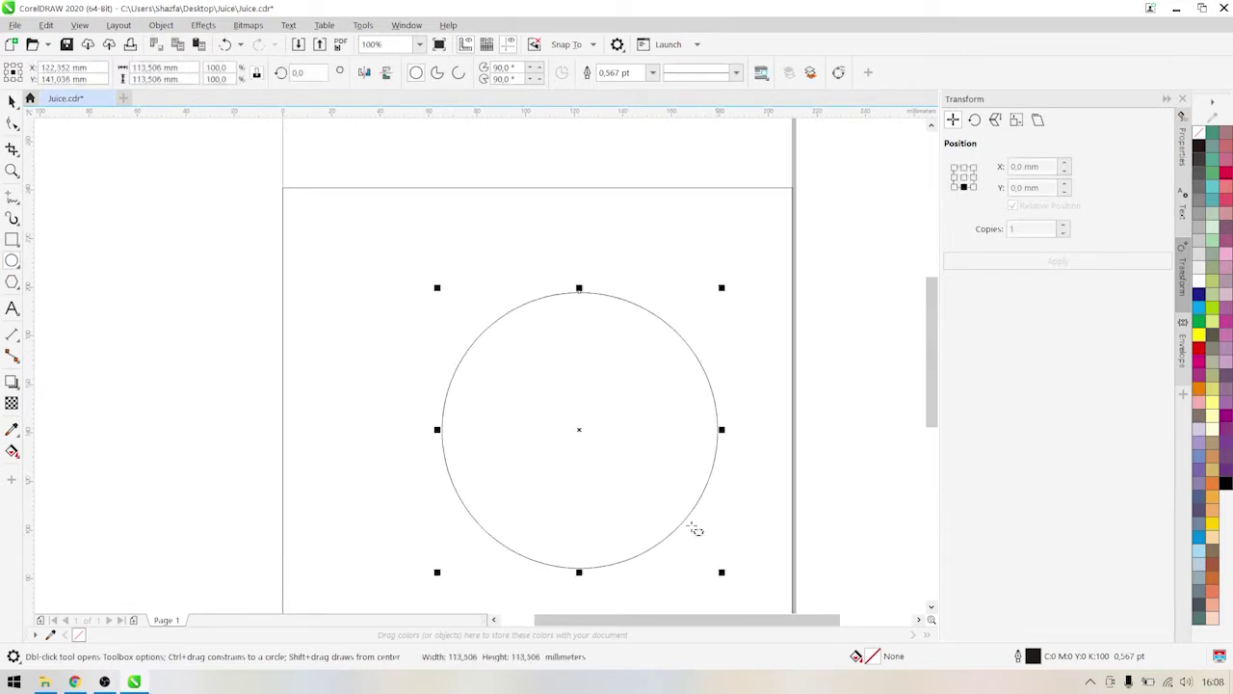
key(p)
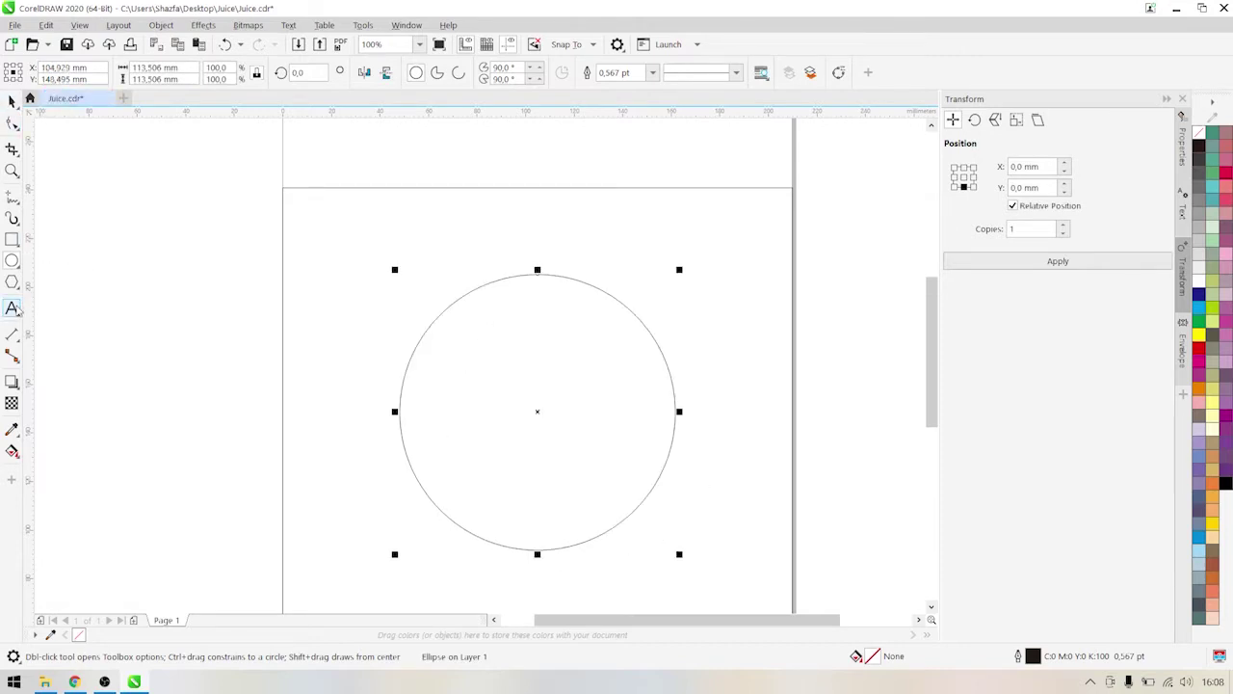
Draw a wide rectangle across the circle's middle, centred horizontally on the circle.
click(12, 239)
mouse_move(369, 378)
mouse_down()
mouse_move(670, 476)
mouse_move(695, 460)
mouse_up()
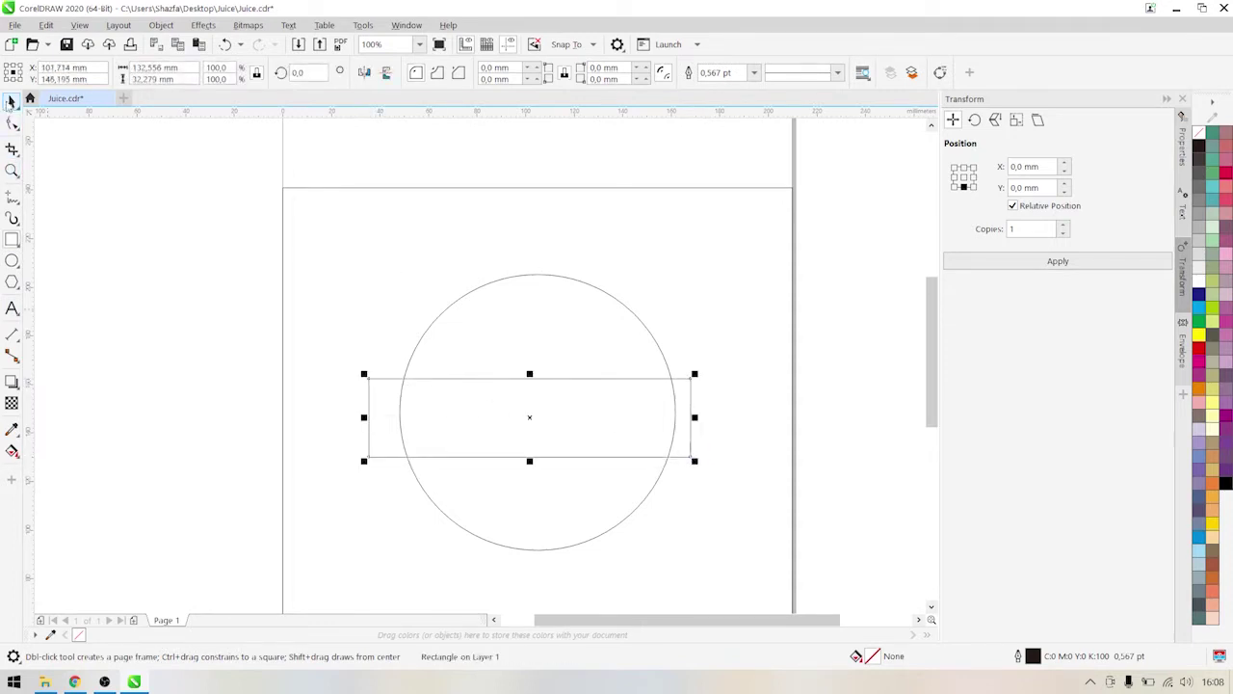
click(12, 102)
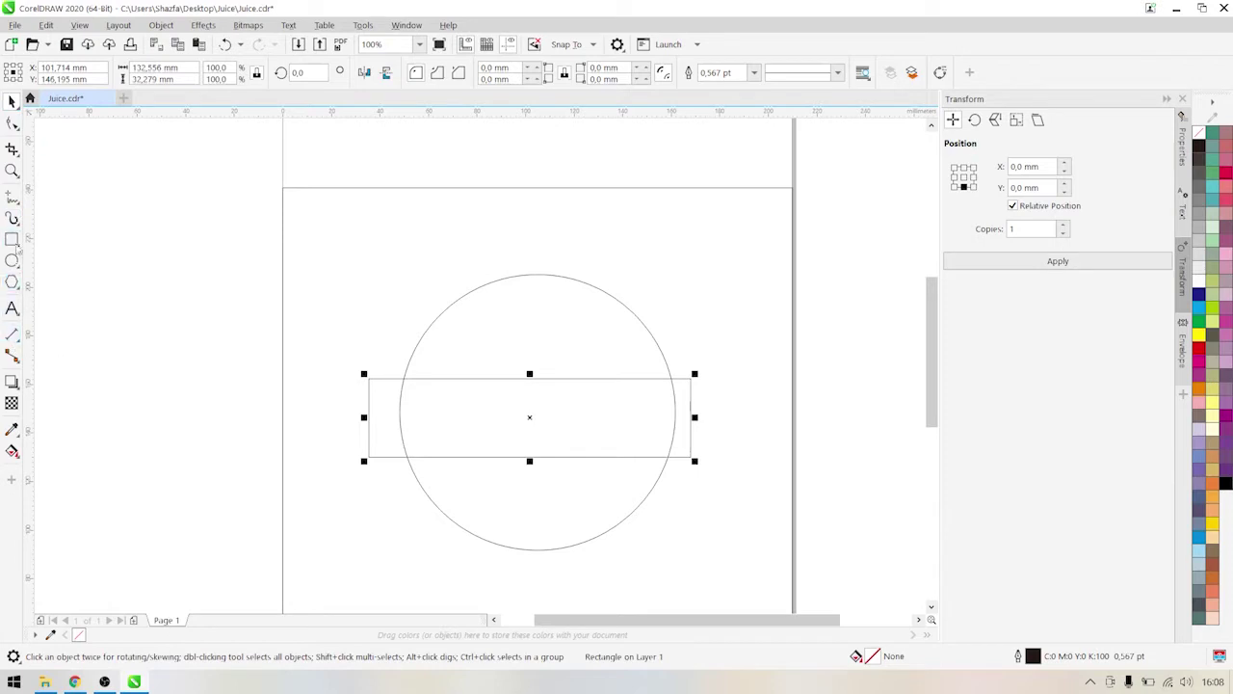
drag(485, 406, 490, 395)
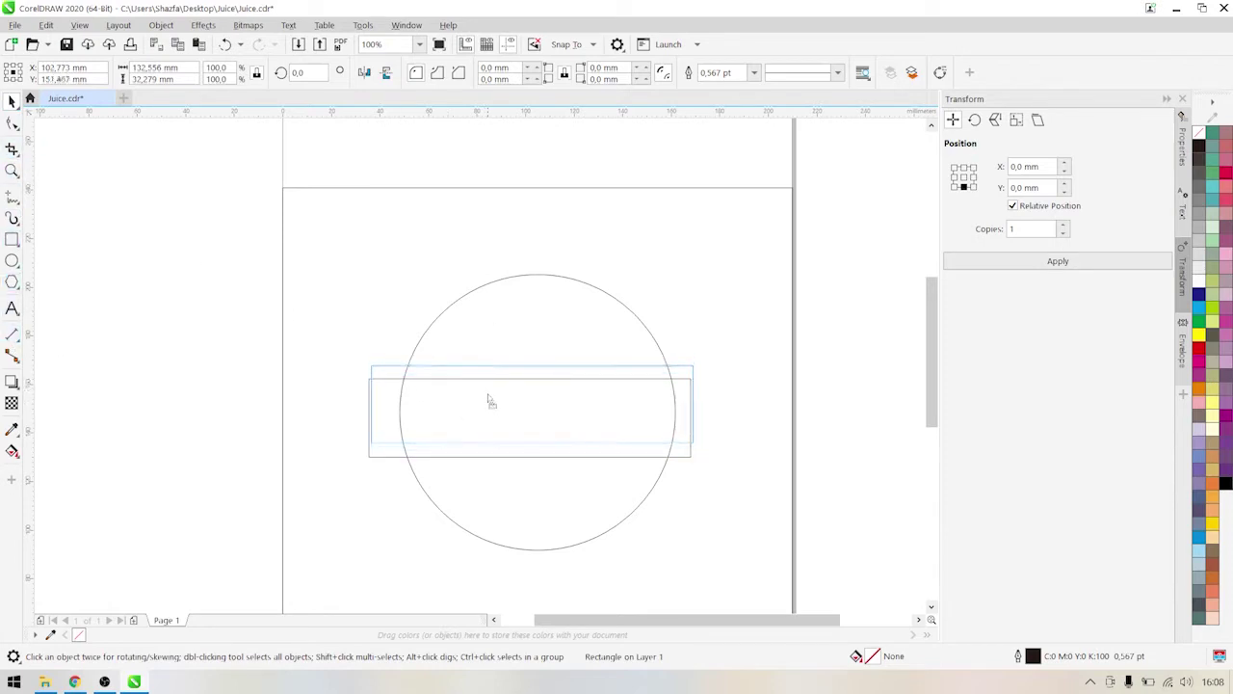
drag(491, 395, 490, 398)
shift+click(510, 344)
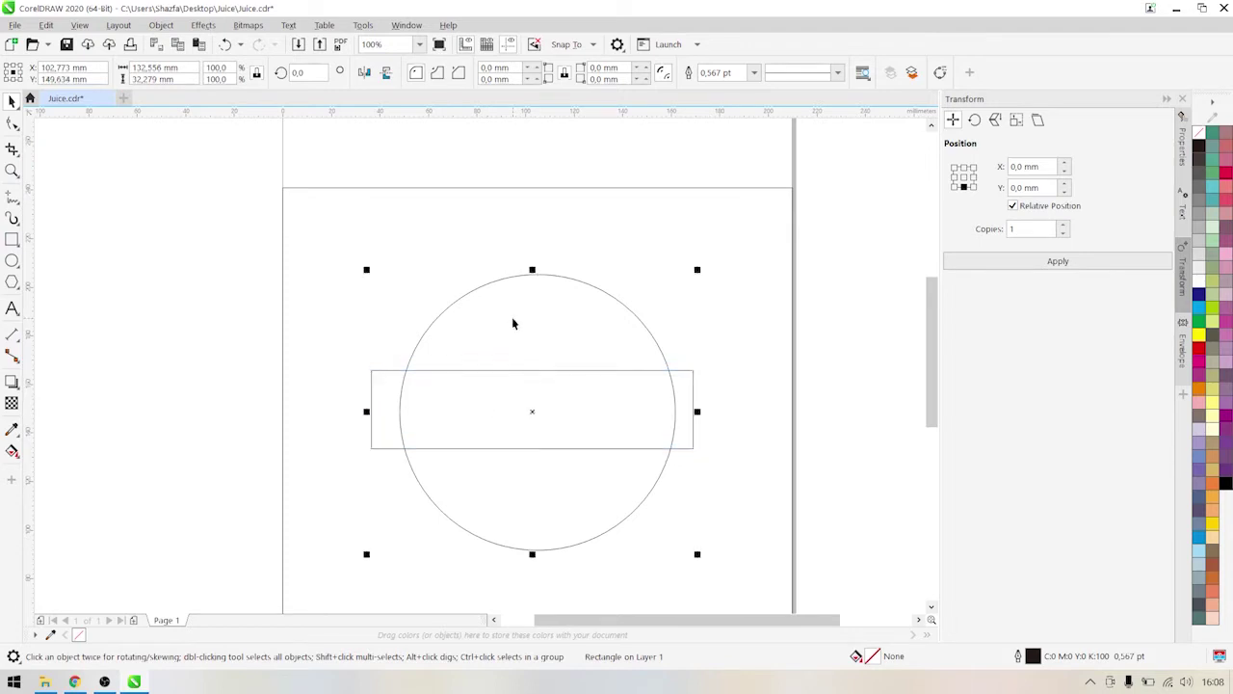
key(c)
click(168, 338)
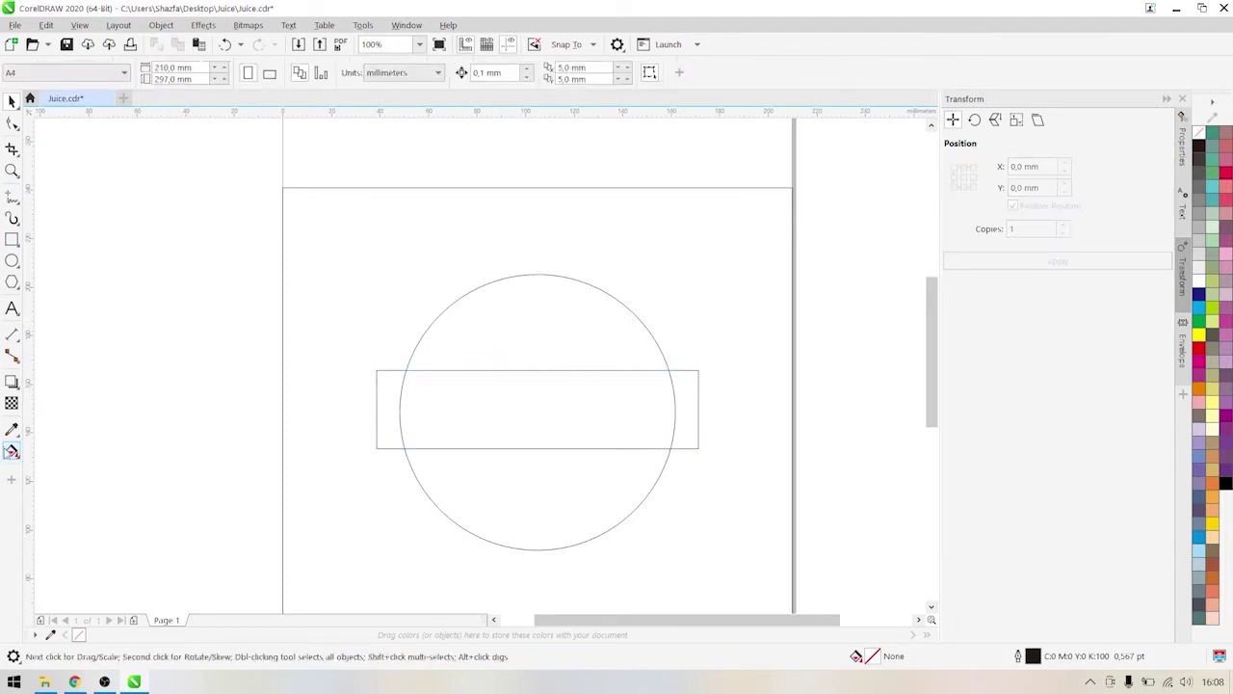
Smart Fill the circle's top above the rectangle as a white half-circle.
click(12, 451)
click(58, 467)
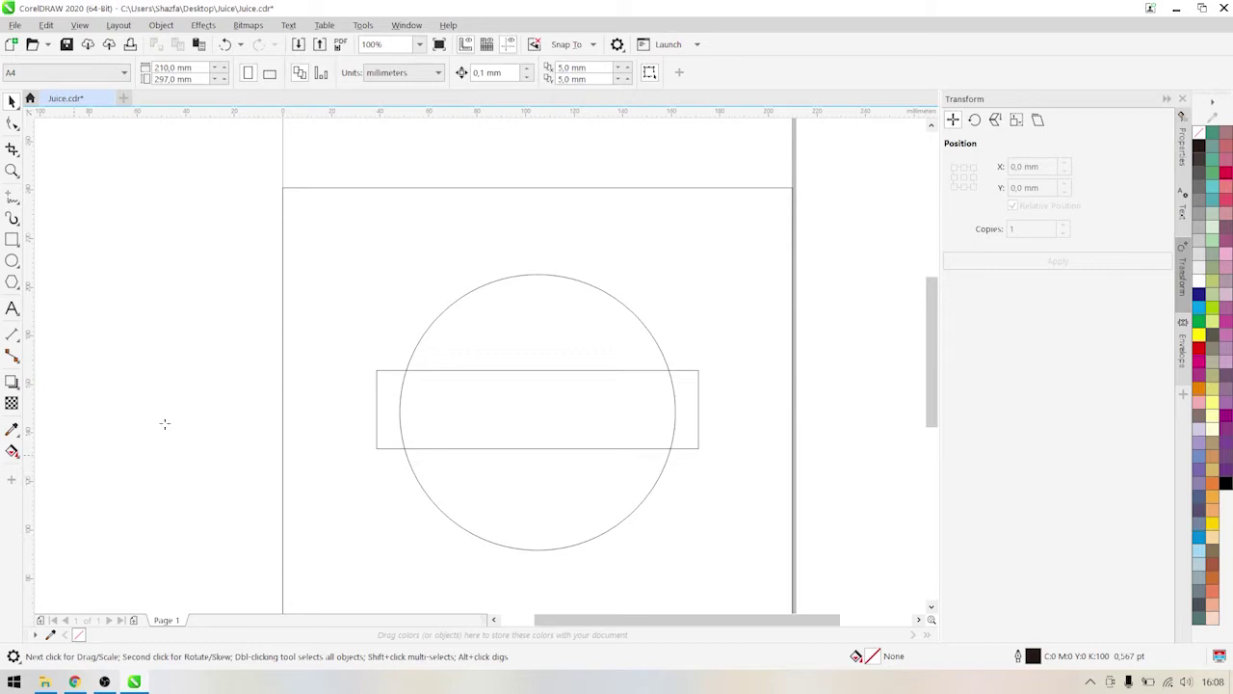
click(505, 324)
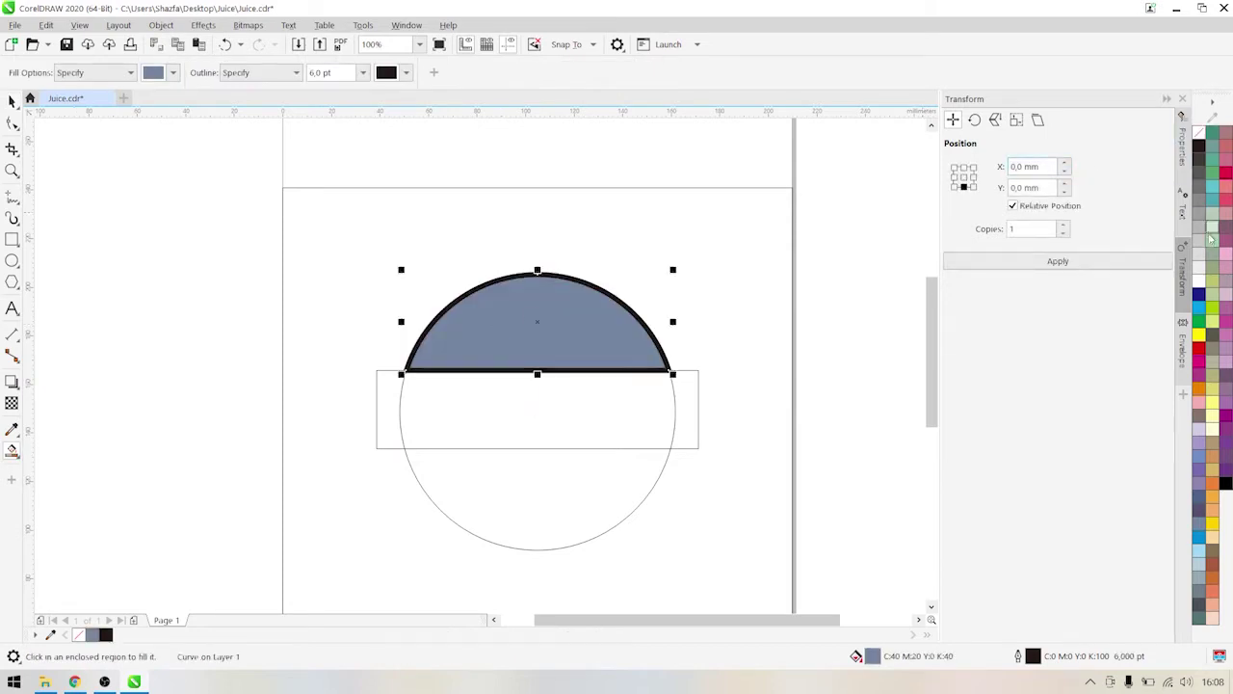
click(1199, 282)
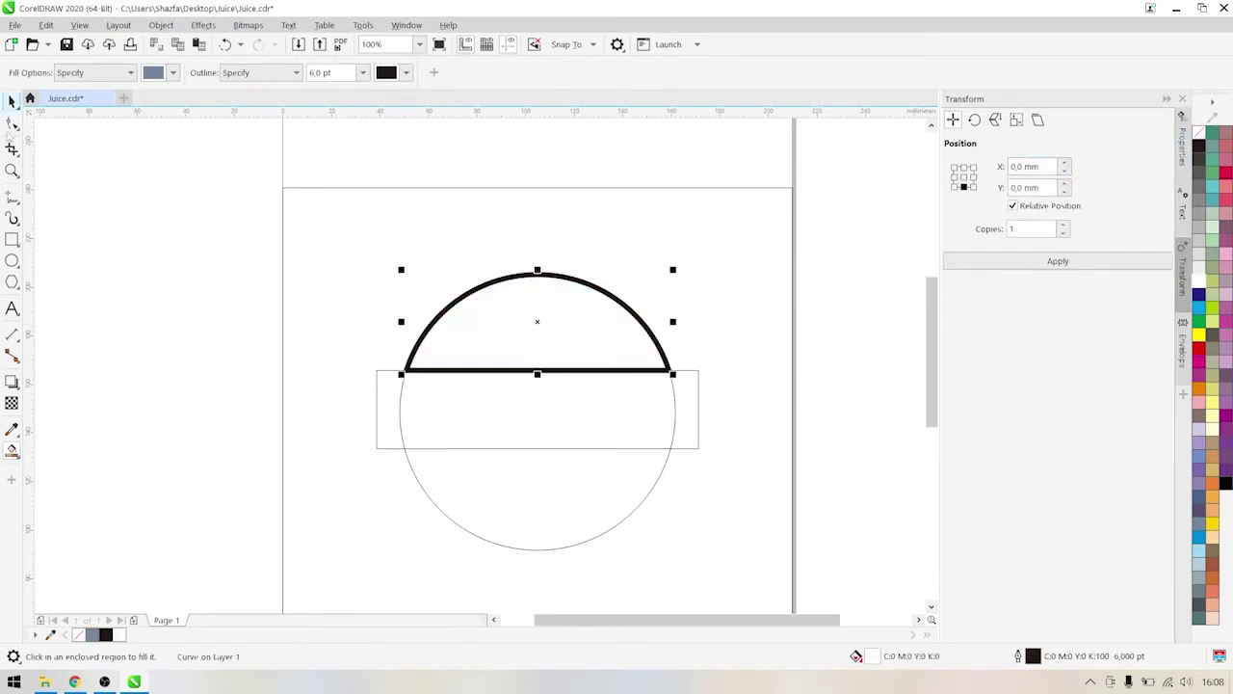
click(12, 310)
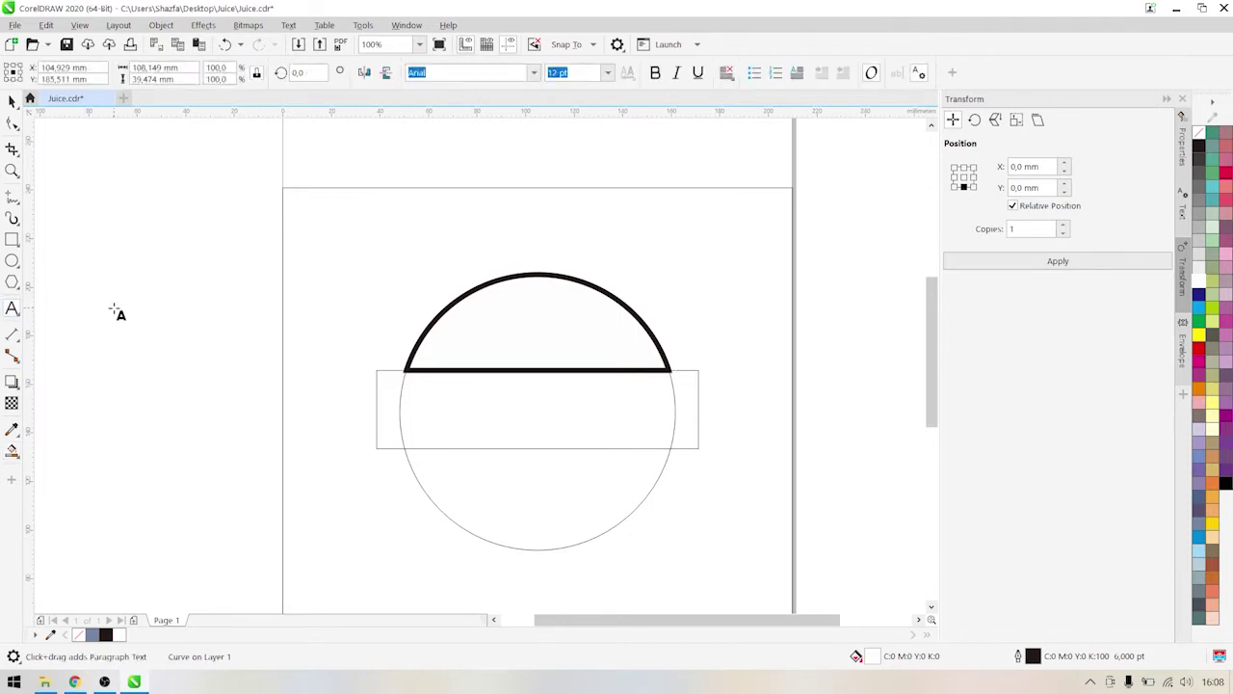
Add the text DEVIX left of the page and set it in Montserrat Bold.
click(112, 306)
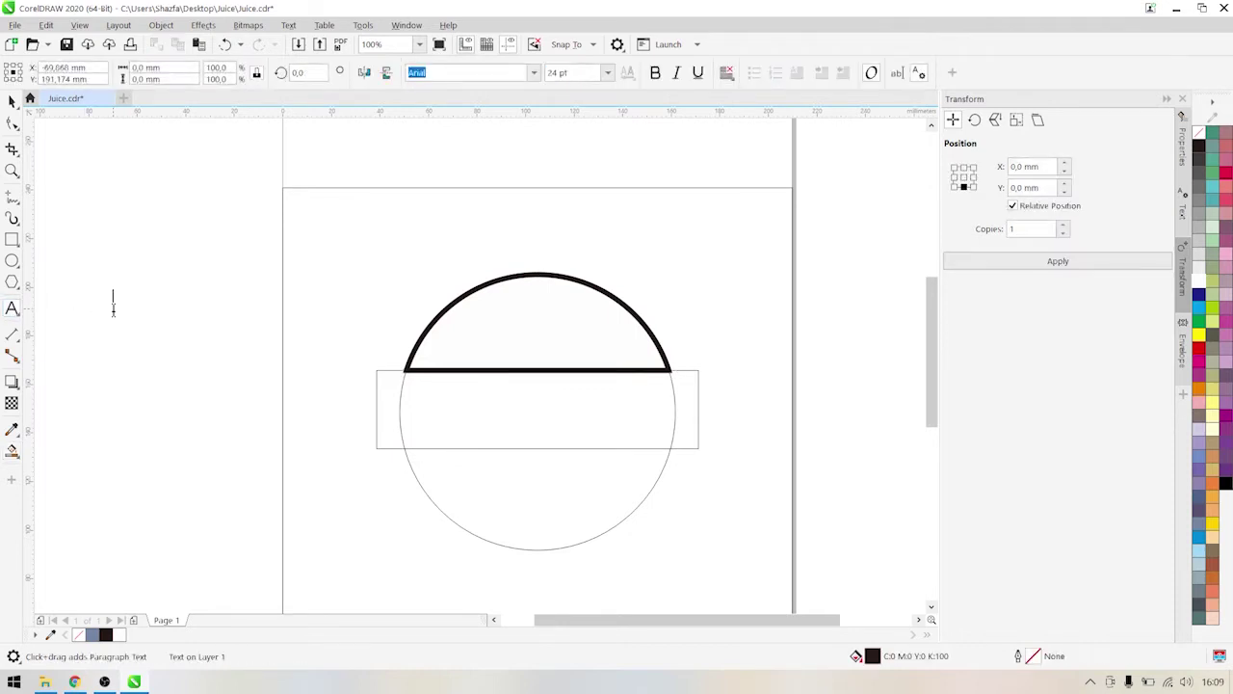
text(DEVIX)
click(12, 101)
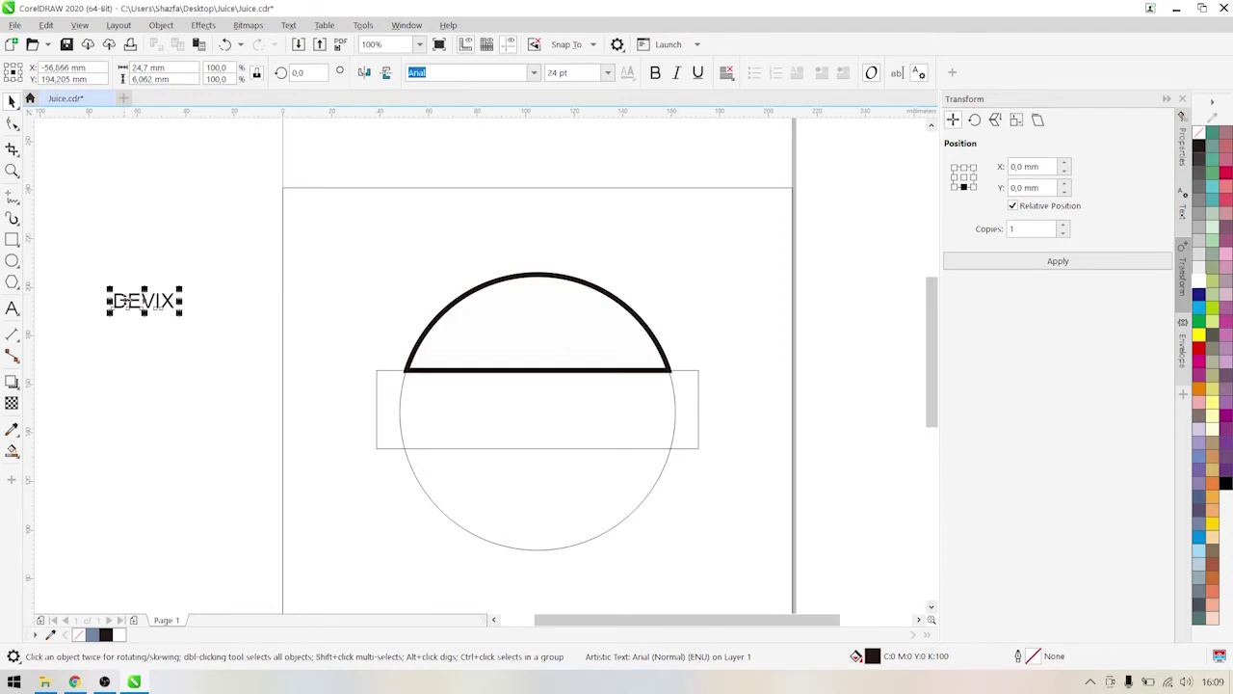
mouse_move(126, 301)
mouse_down()
mouse_move(163, 335)
mouse_move(262, 311)
mouse_up()
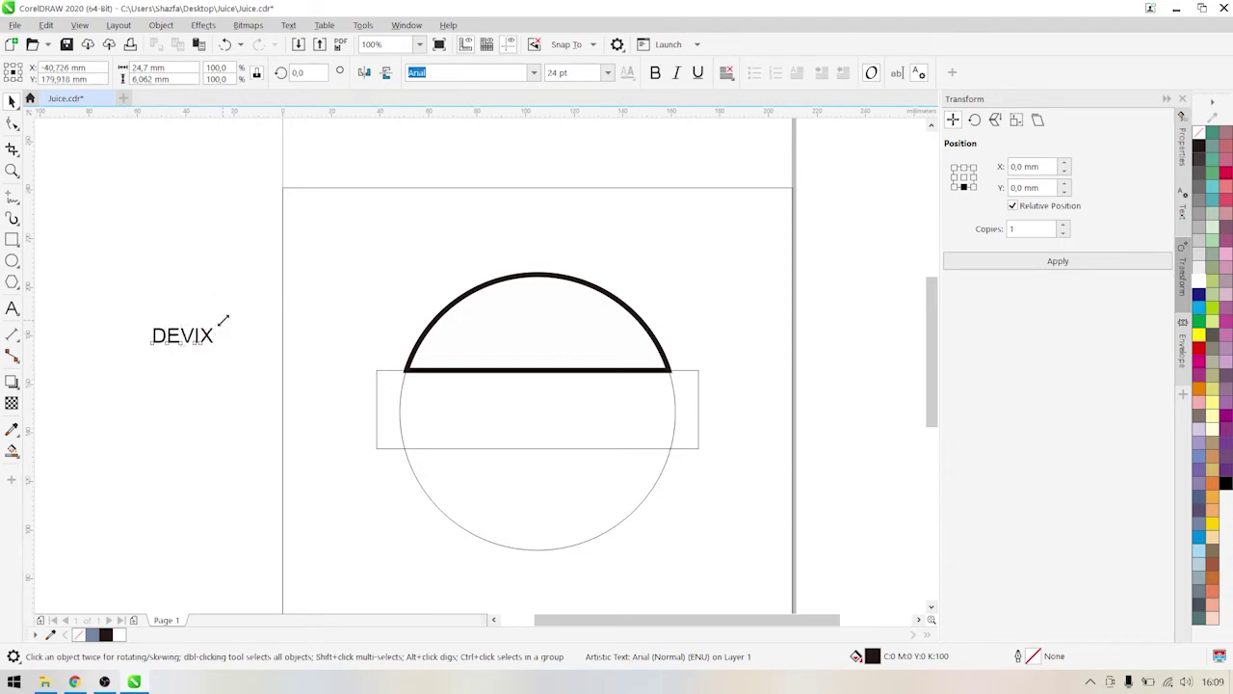
click(533, 75)
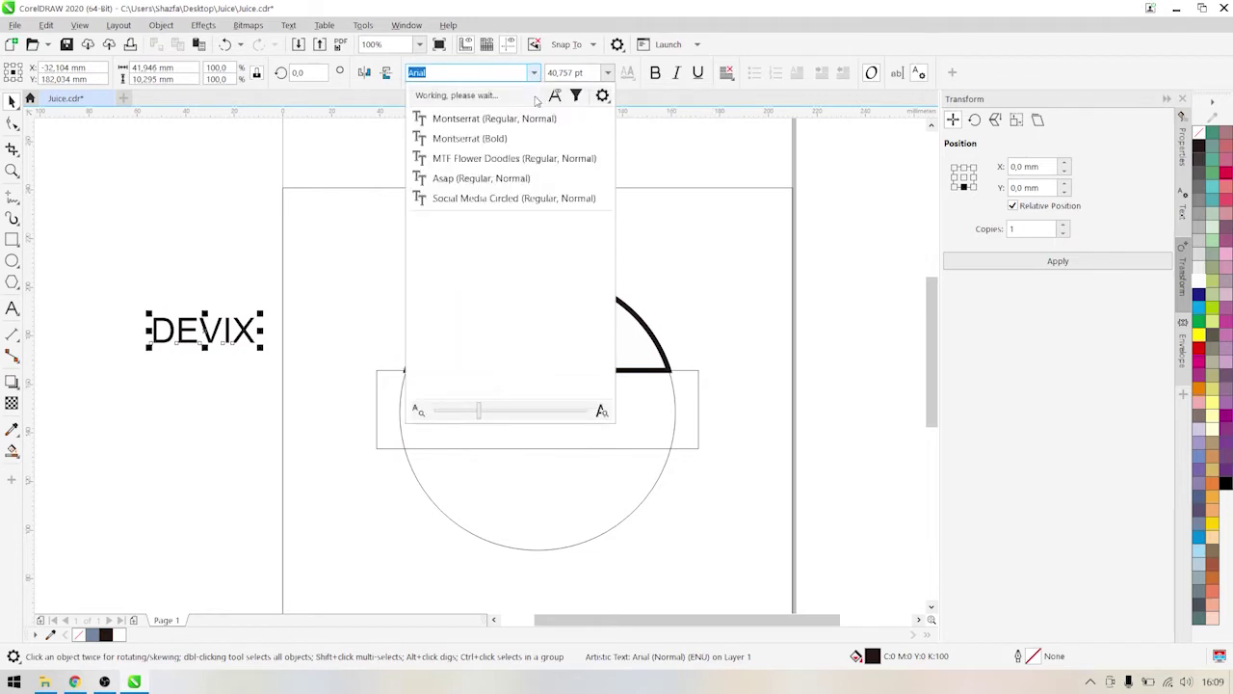
click(505, 135)
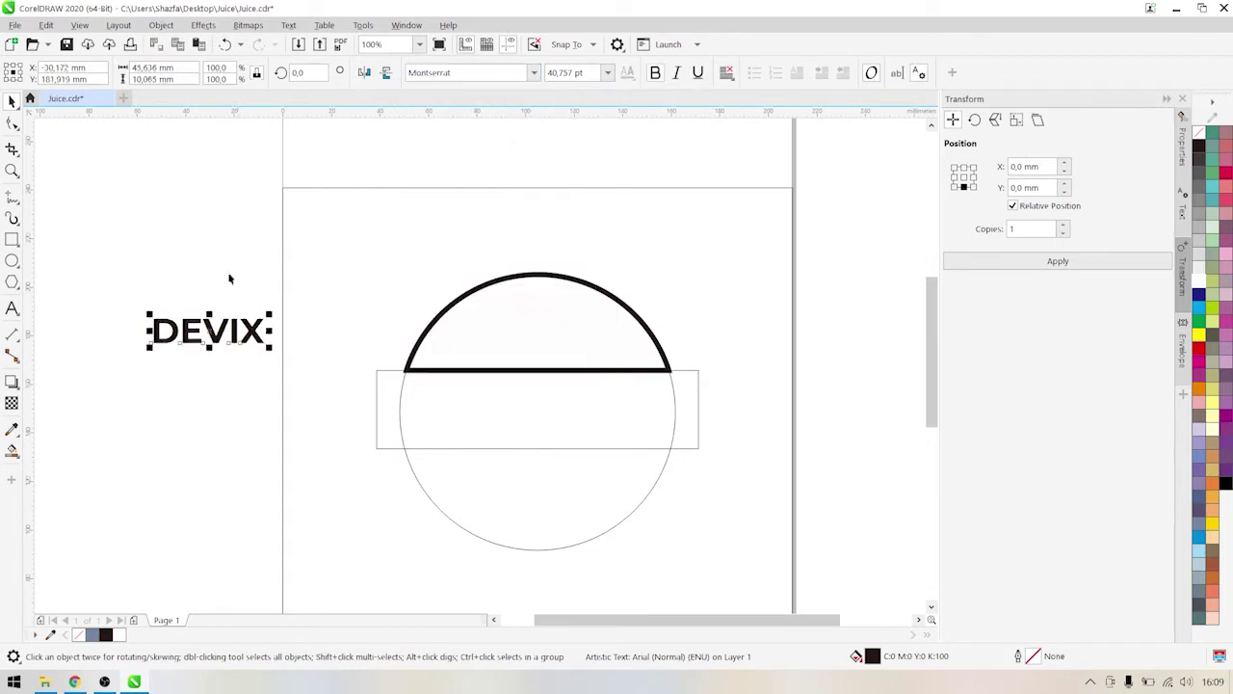
Surround the word with underscores so it reads _DEVIX_.
double_click(155, 325)
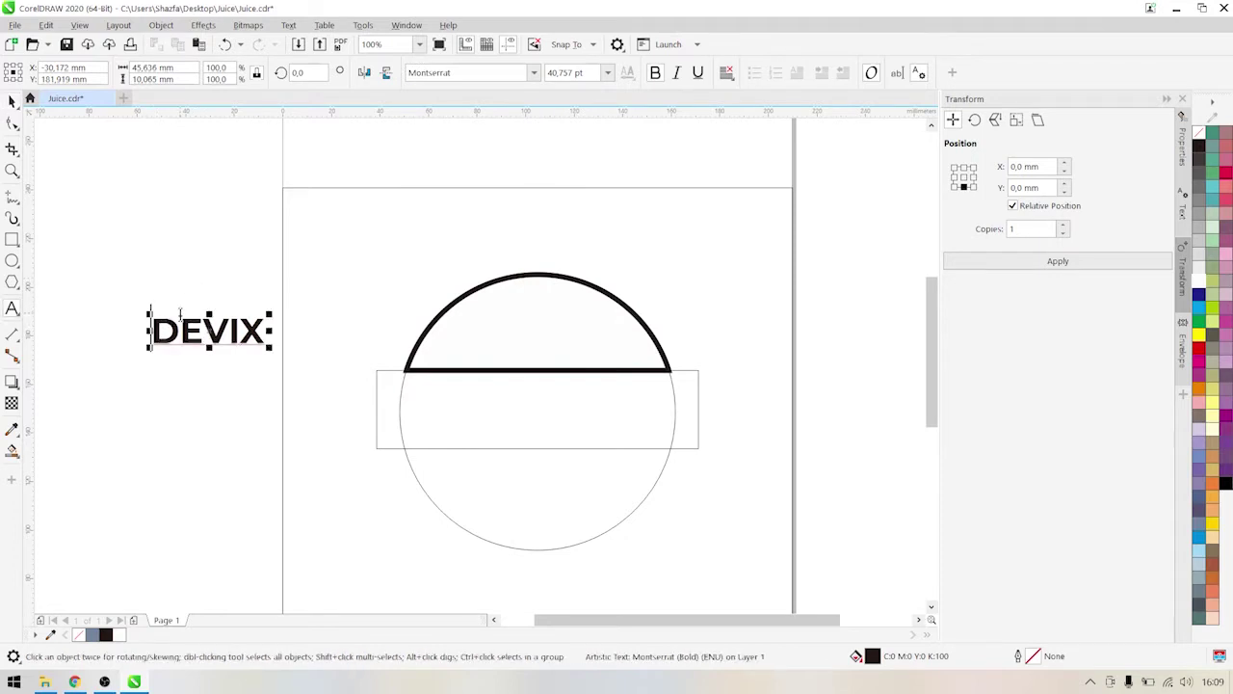
text(_)
key(Right)
key(Right)
key(Right)
key(Right)
key(Right)
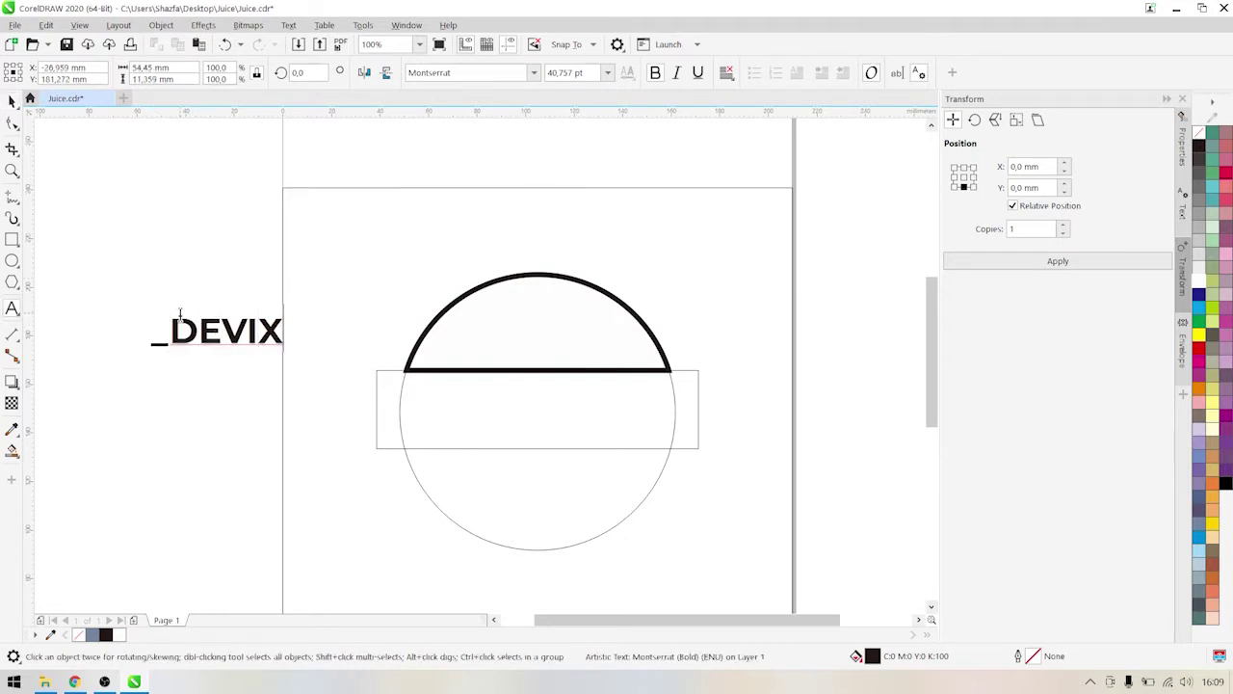
text(_)
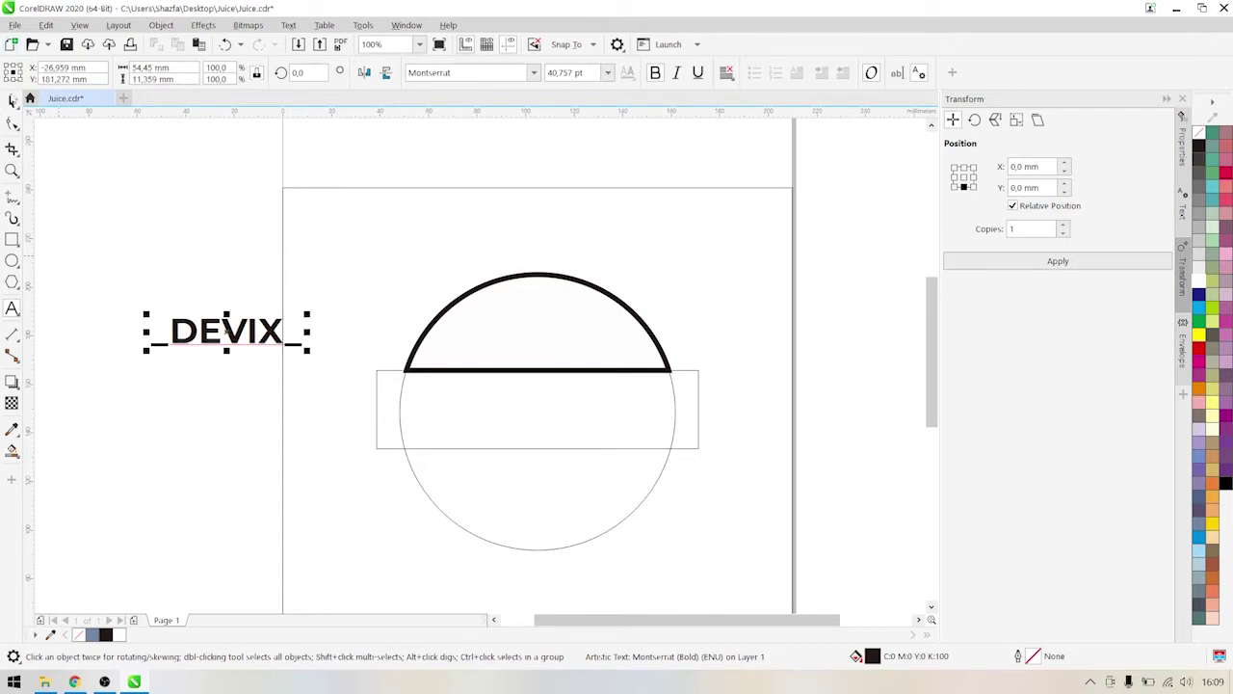
click(11, 101)
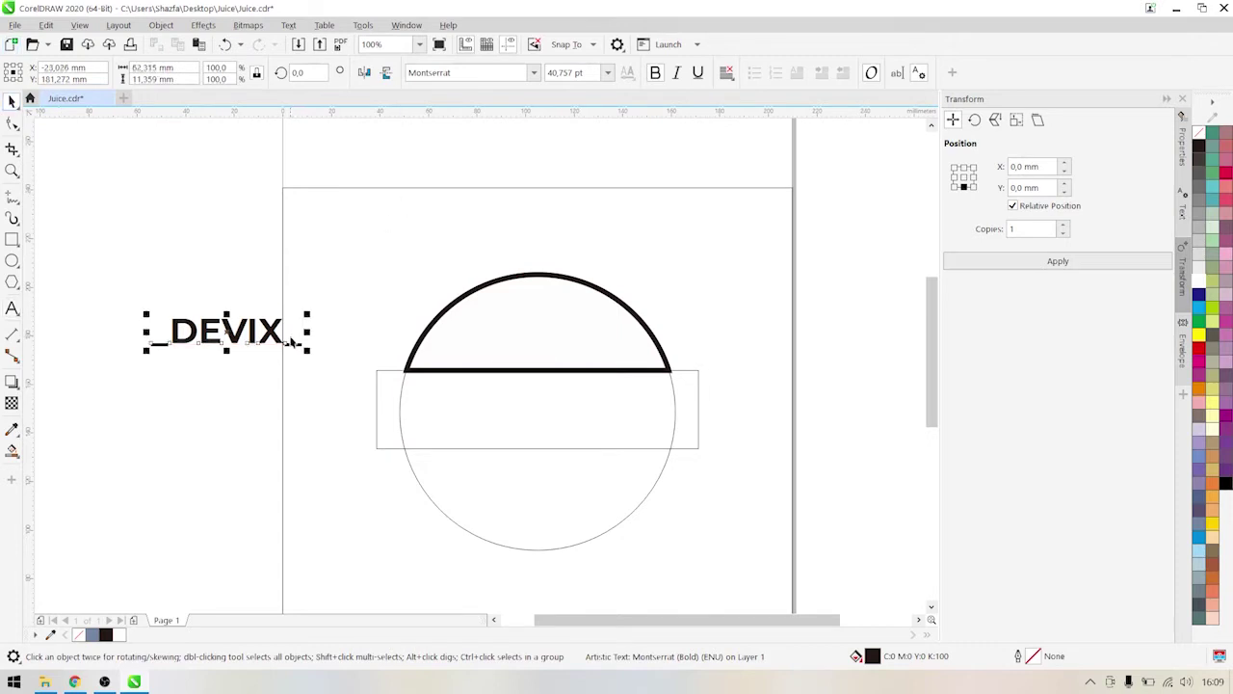
Remove the fill from the leading and trailing underscores.
click(287, 356)
double_click(294, 338)
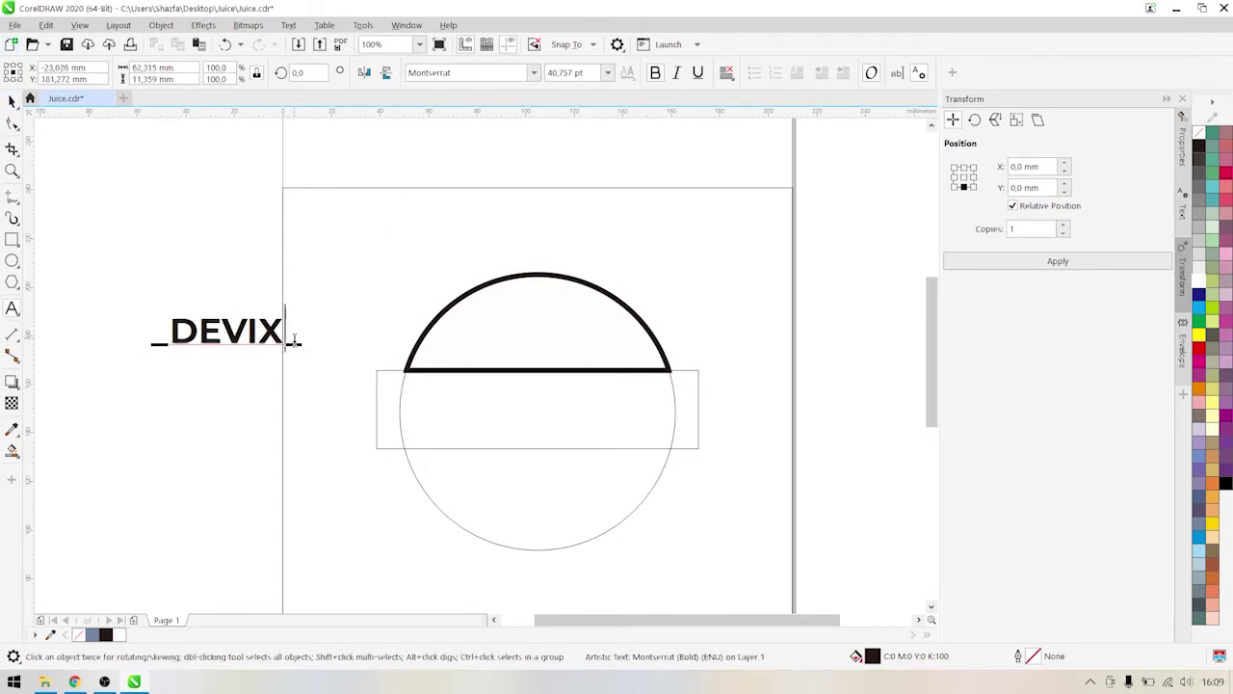
drag(302, 337, 287, 337)
click(1199, 132)
drag(168, 339, 148, 339)
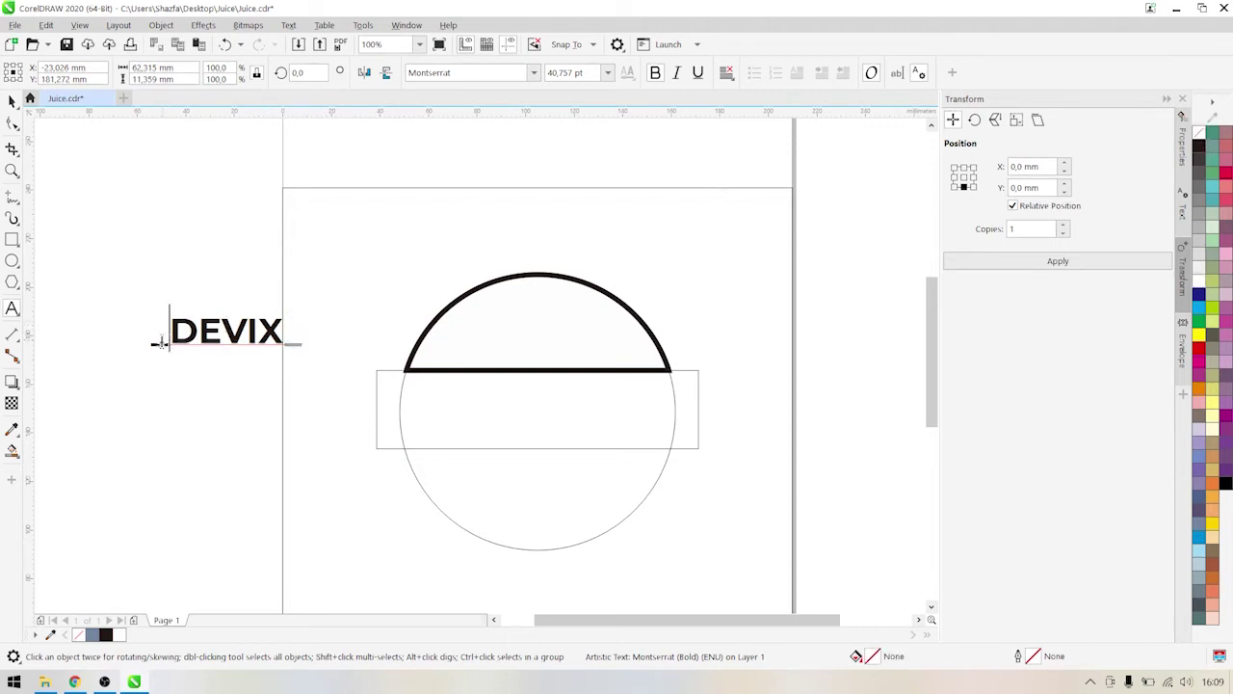
click(1199, 132)
click(11, 101)
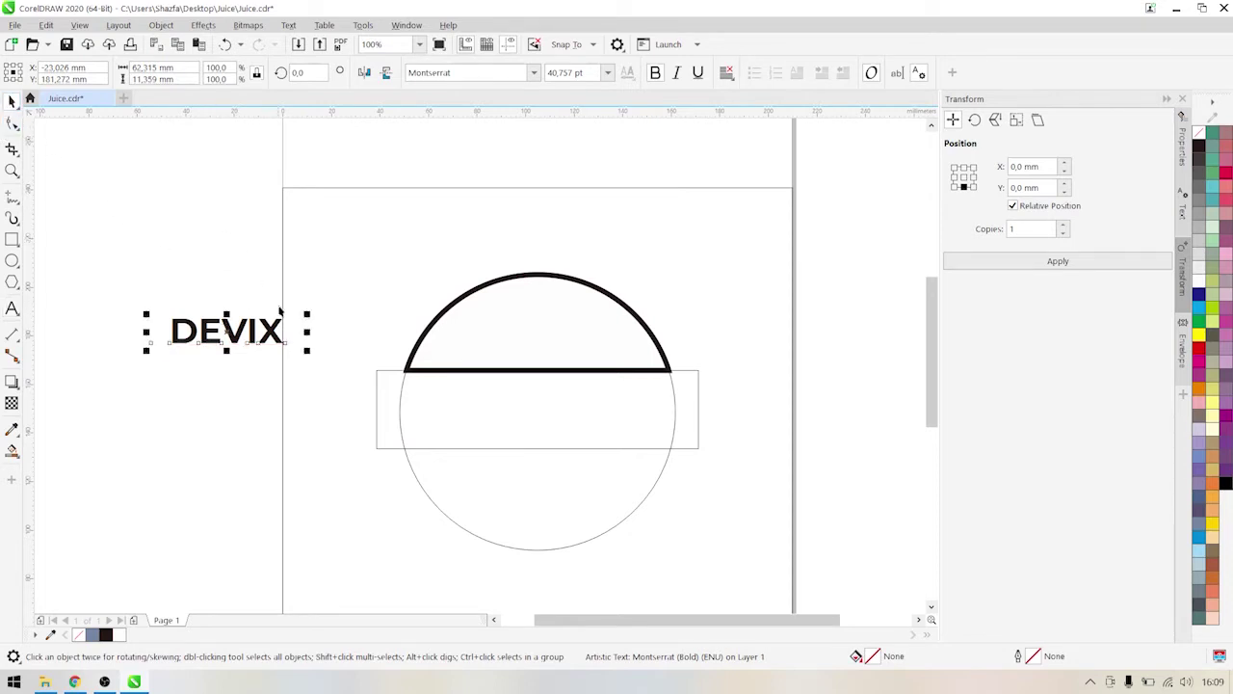
Envelope DEVIX to the semicircle's arc in single-arc mode with Vertical mapping.
click(1183, 349)
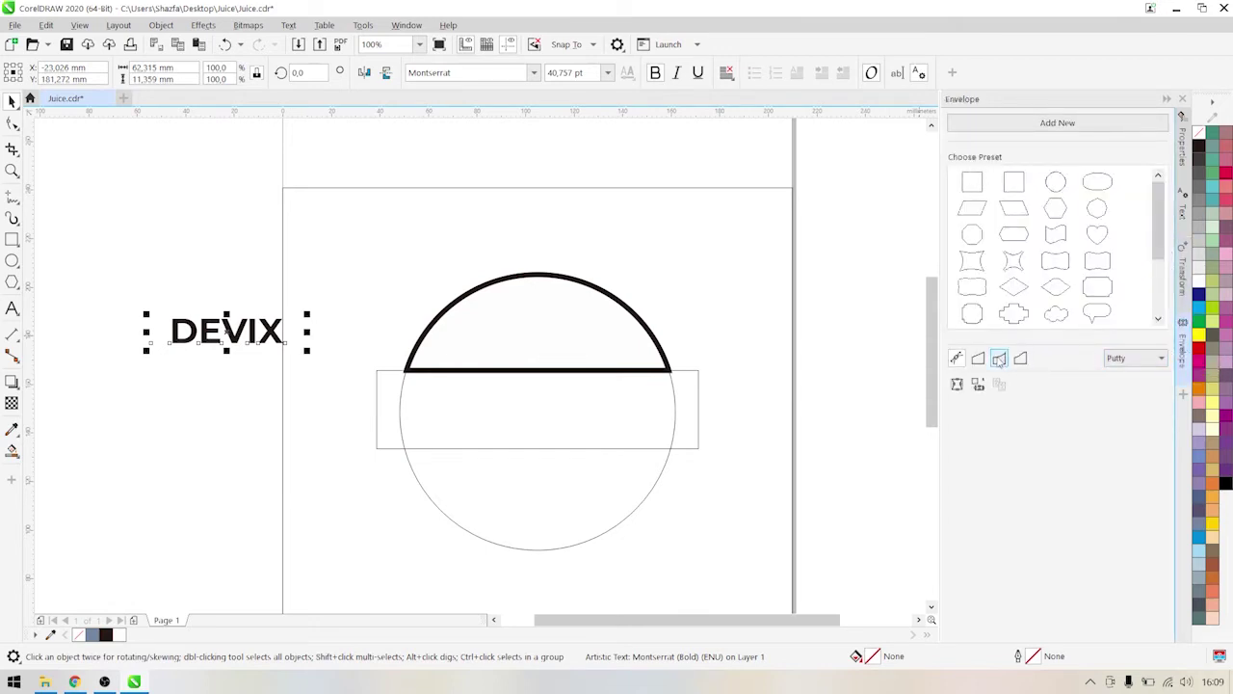
click(999, 358)
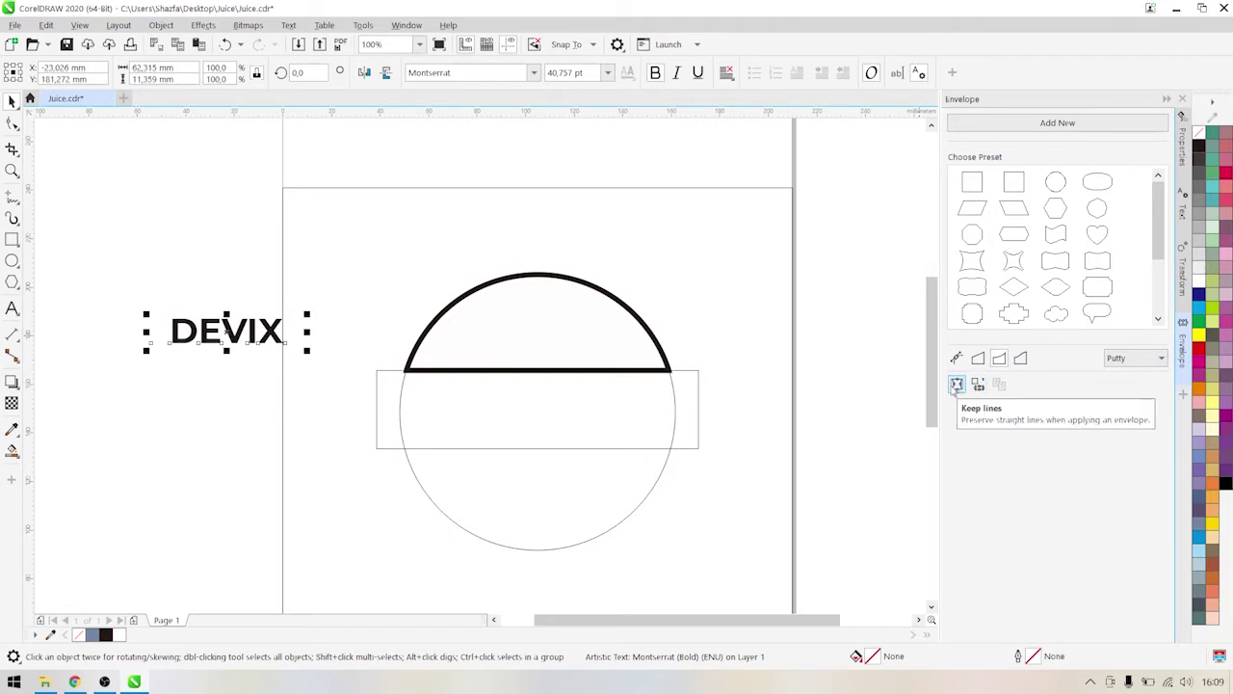
click(1130, 367)
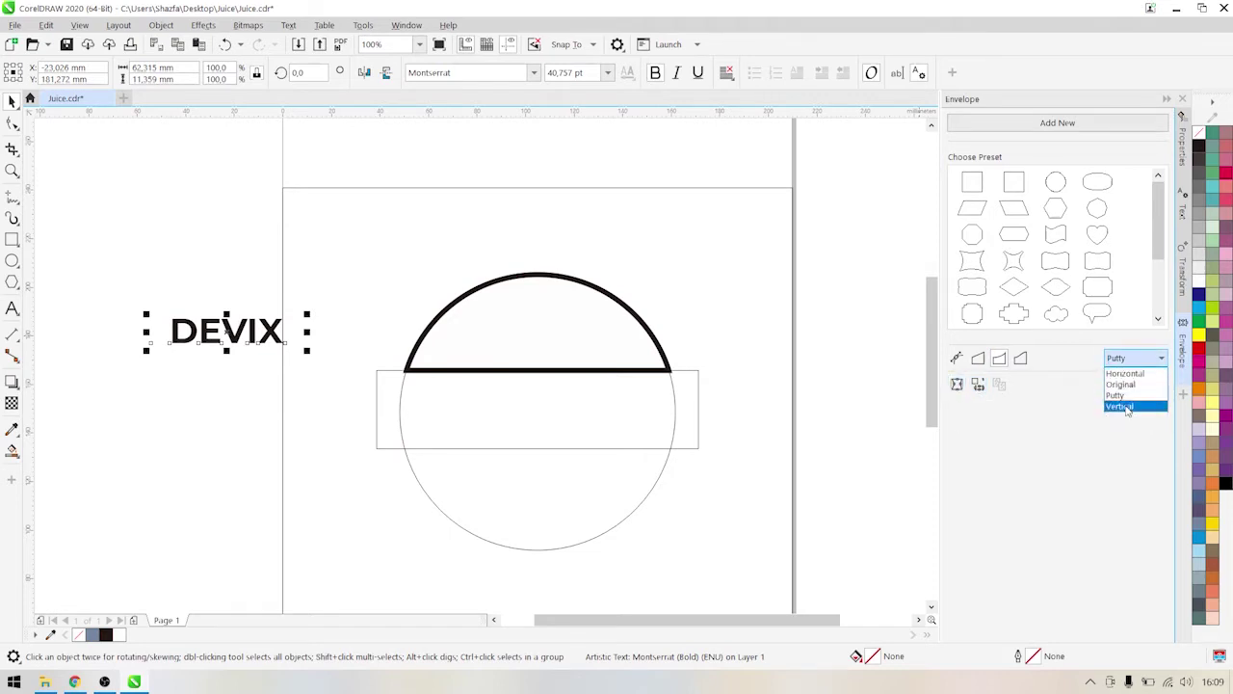
click(1127, 404)
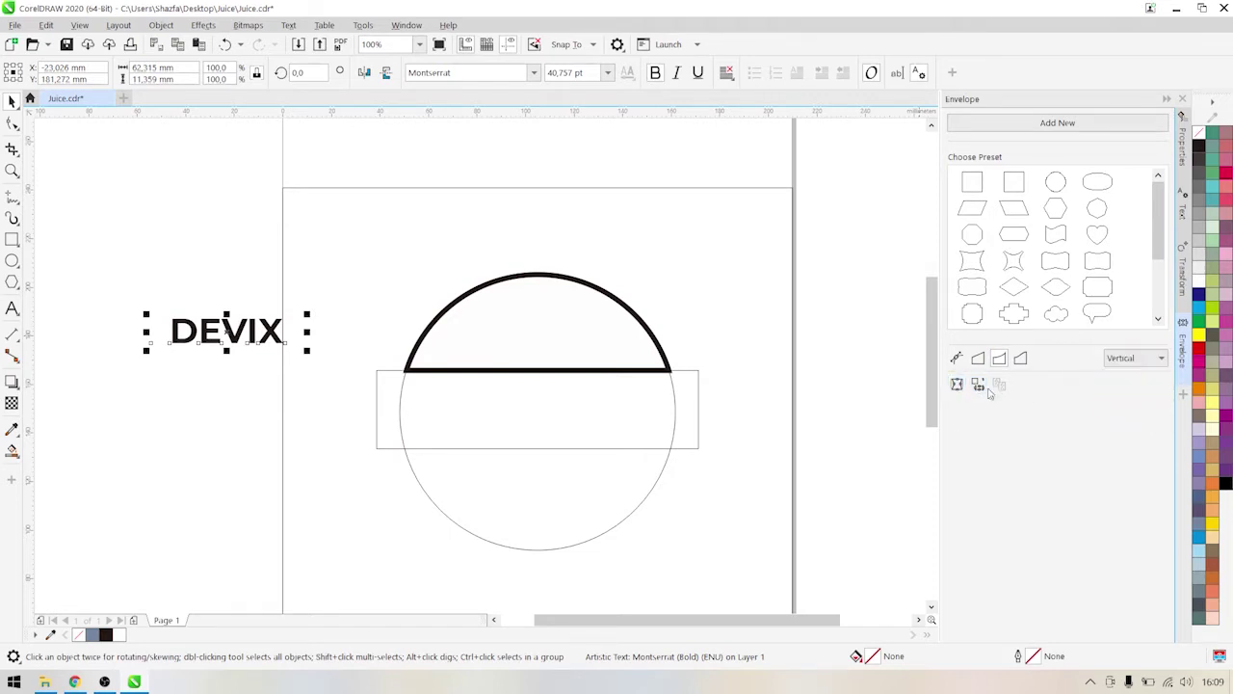
click(511, 323)
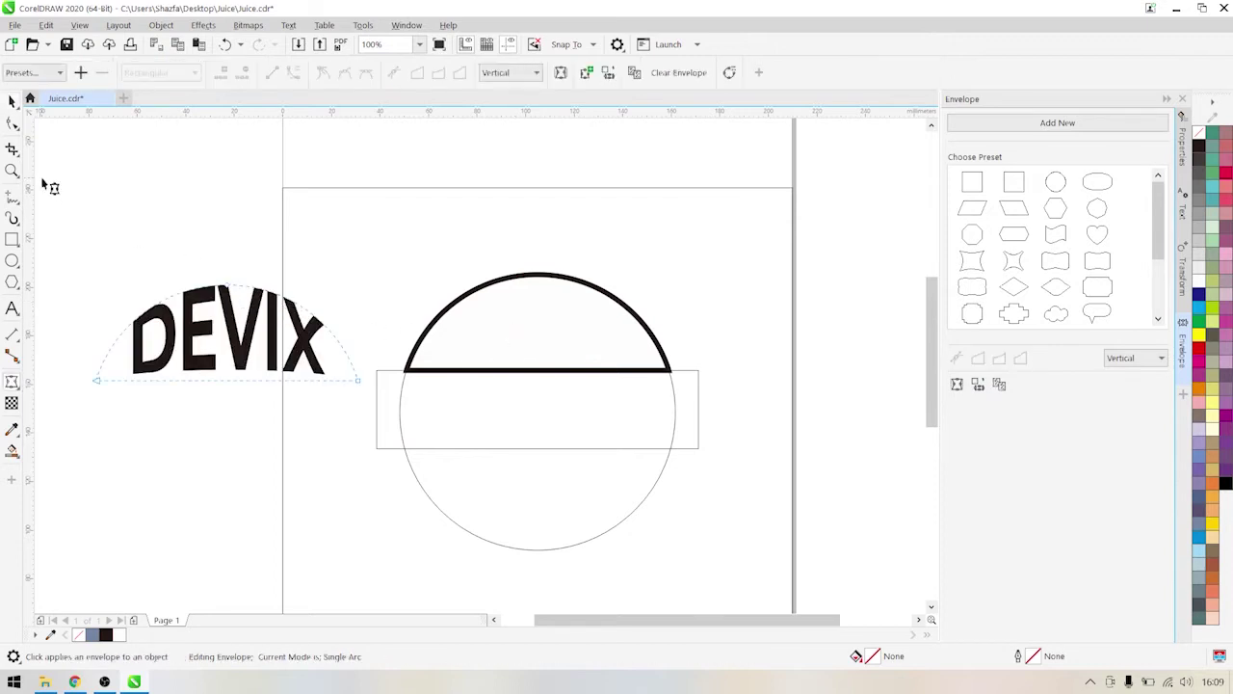
Centre DEVIX on the semicircle and scale it down to about 97 × 35.4 mm.
click(11, 100)
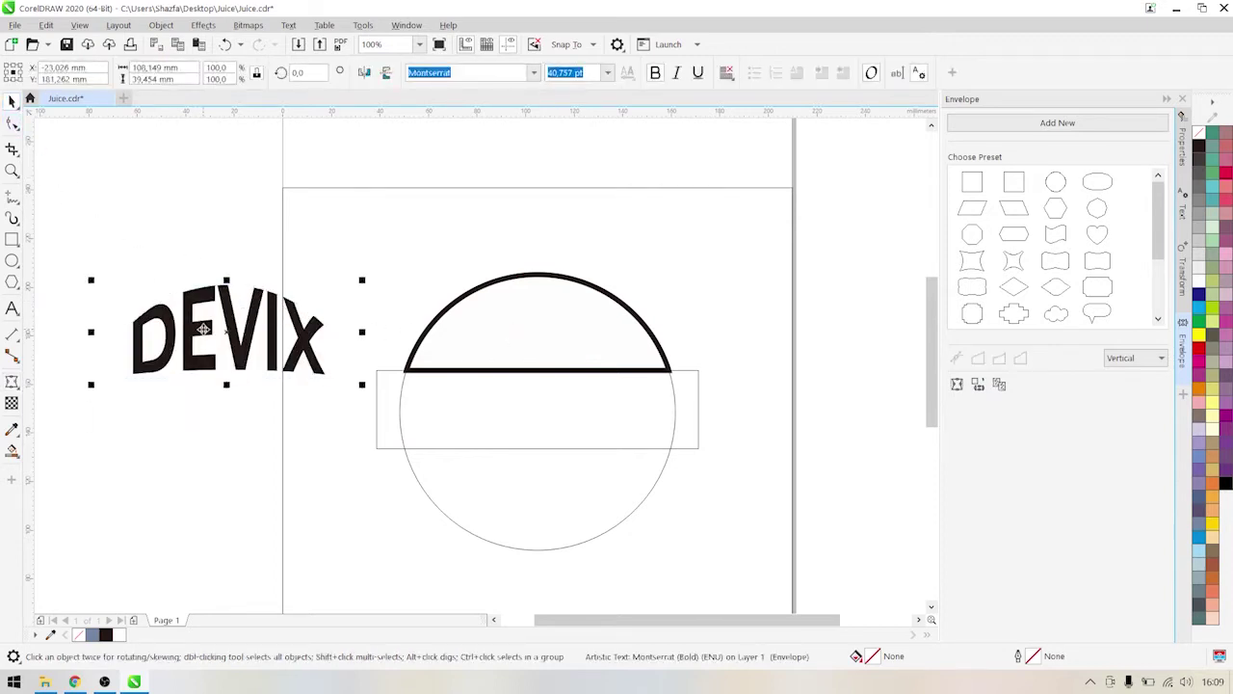
shift+click(499, 337)
key(c)
key(e)
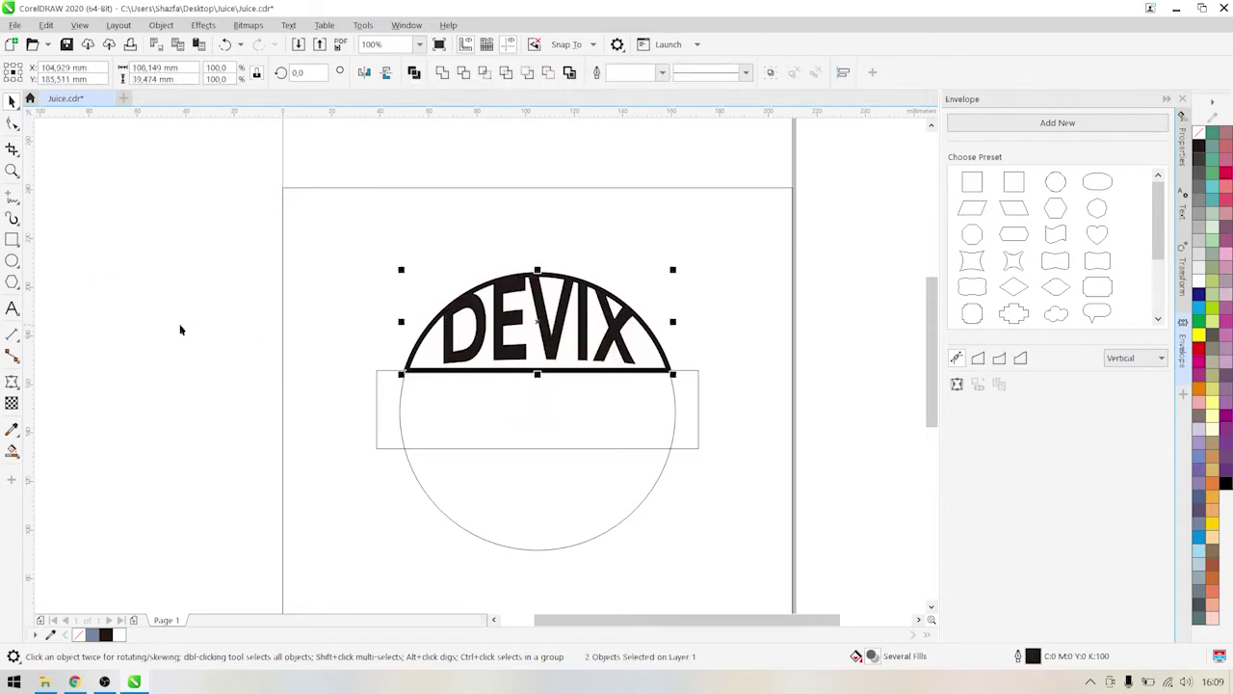
click(179, 329)
click(557, 333)
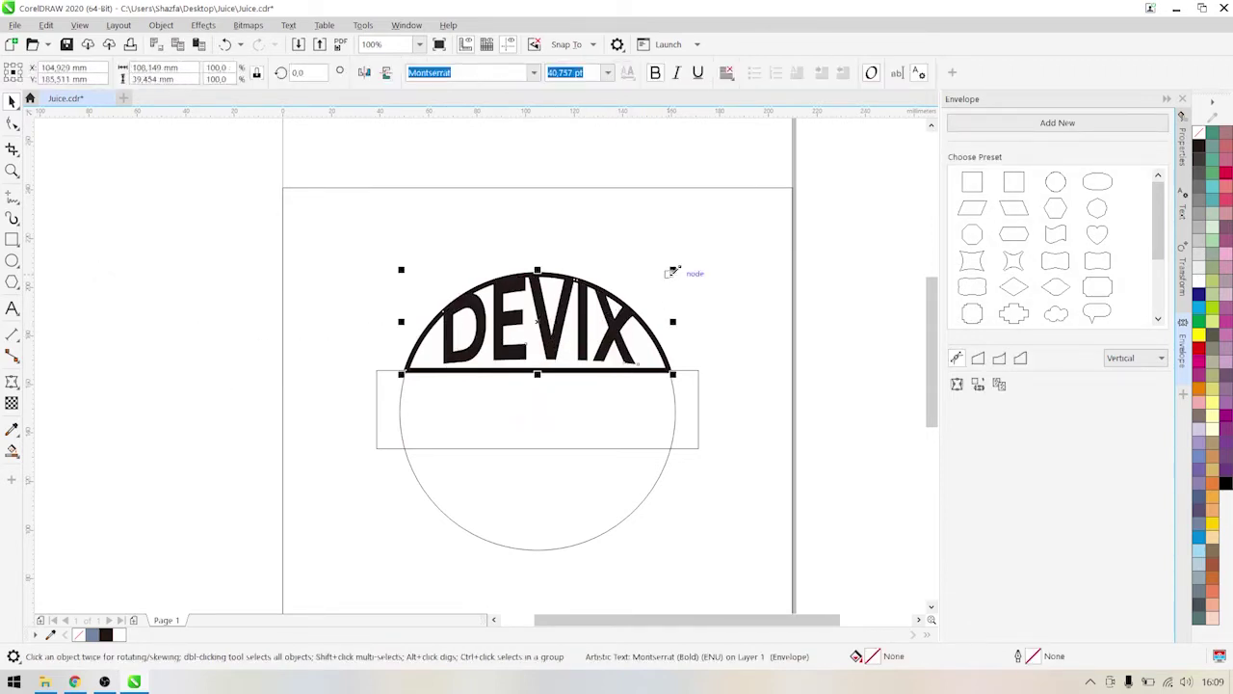
drag(673, 271, 662, 260)
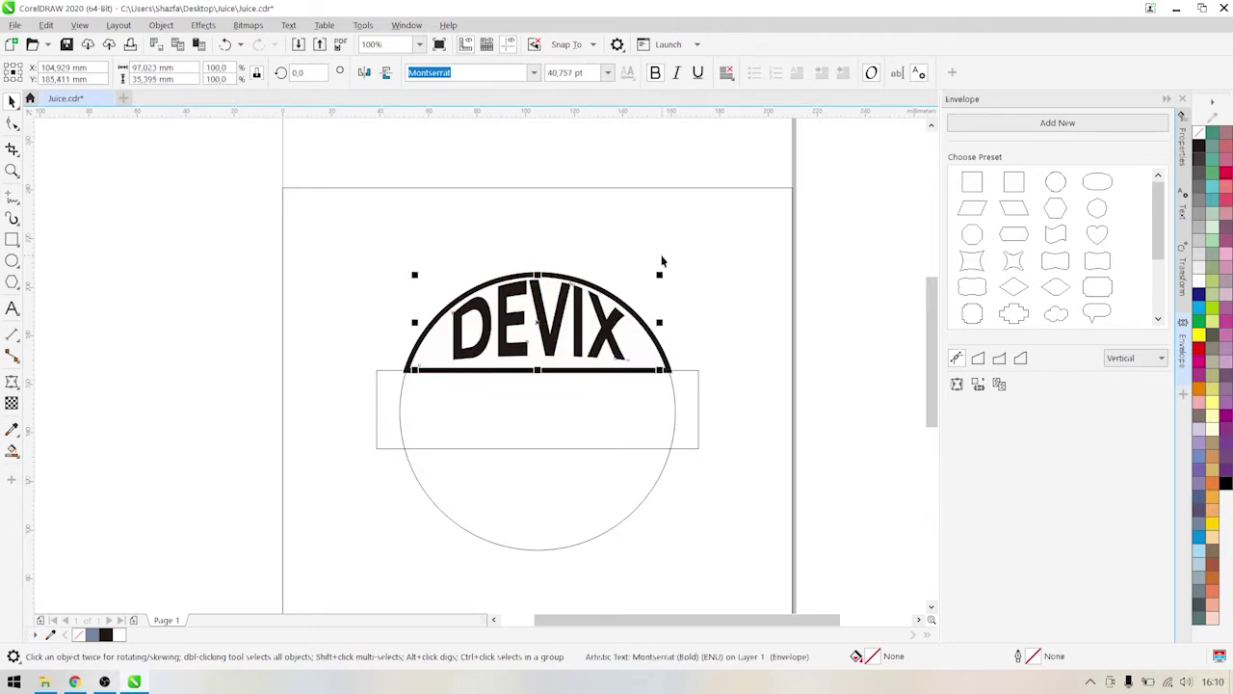
Set document units to centimeters with a 0,08 cm nudge distance.
click(348, 136)
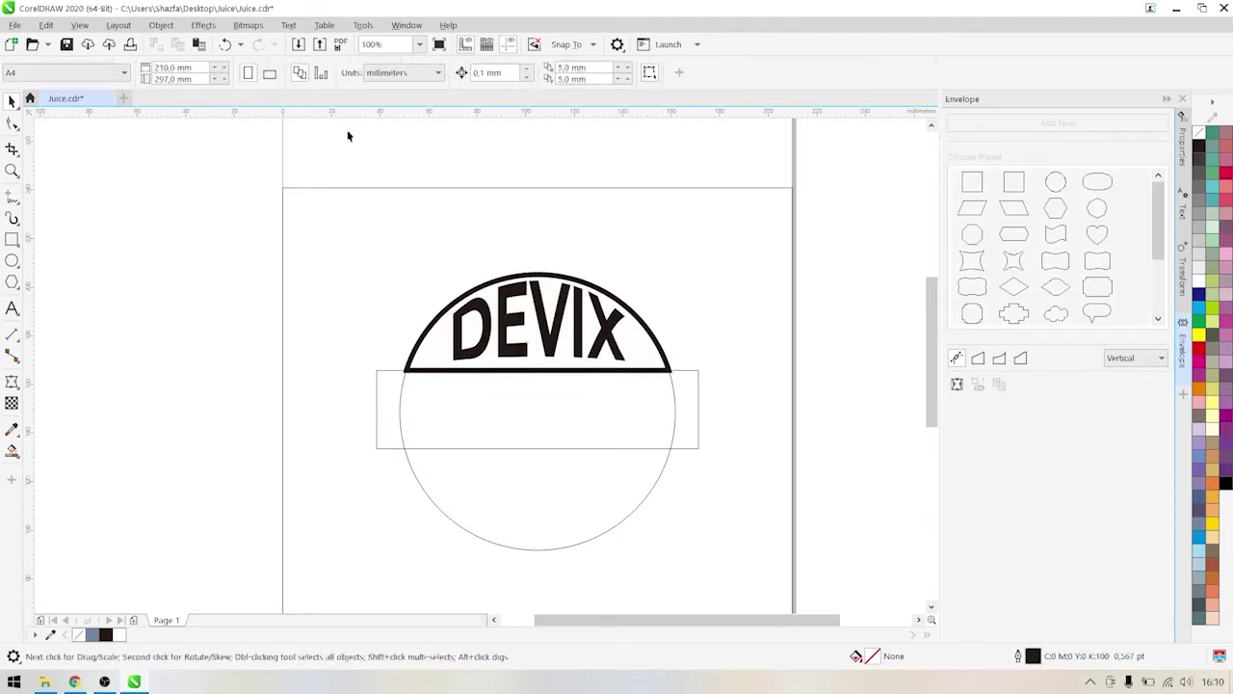
click(438, 73)
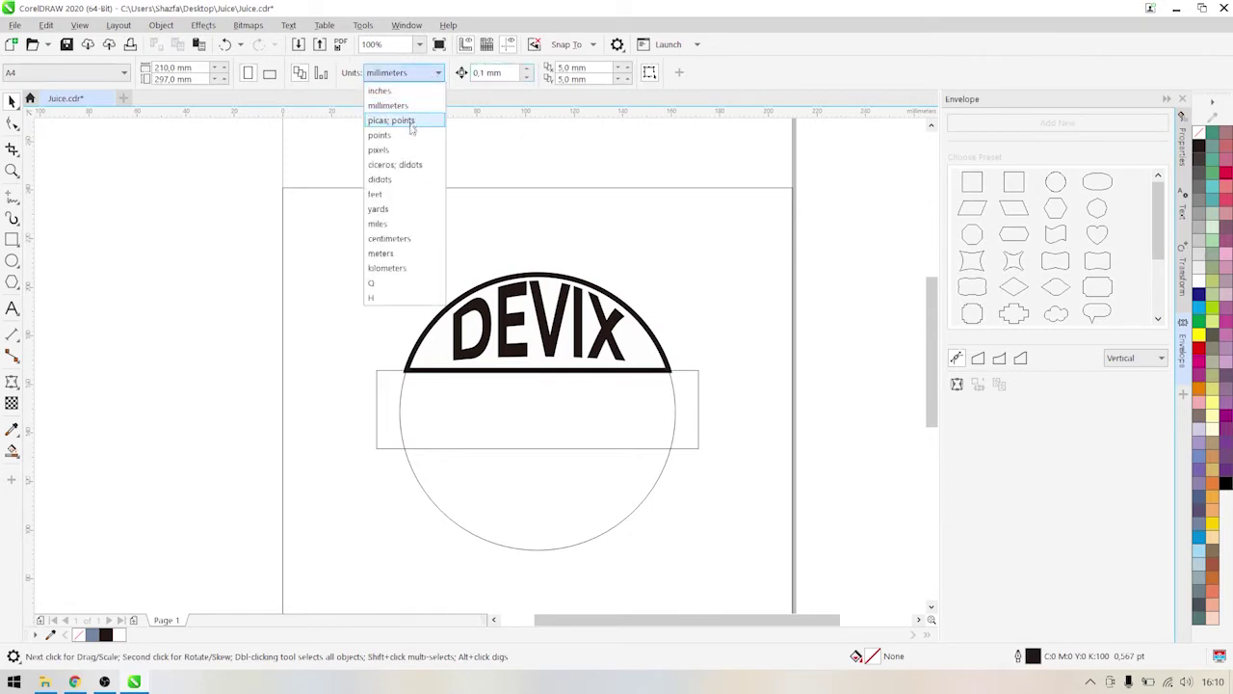
click(388, 237)
double_click(477, 72)
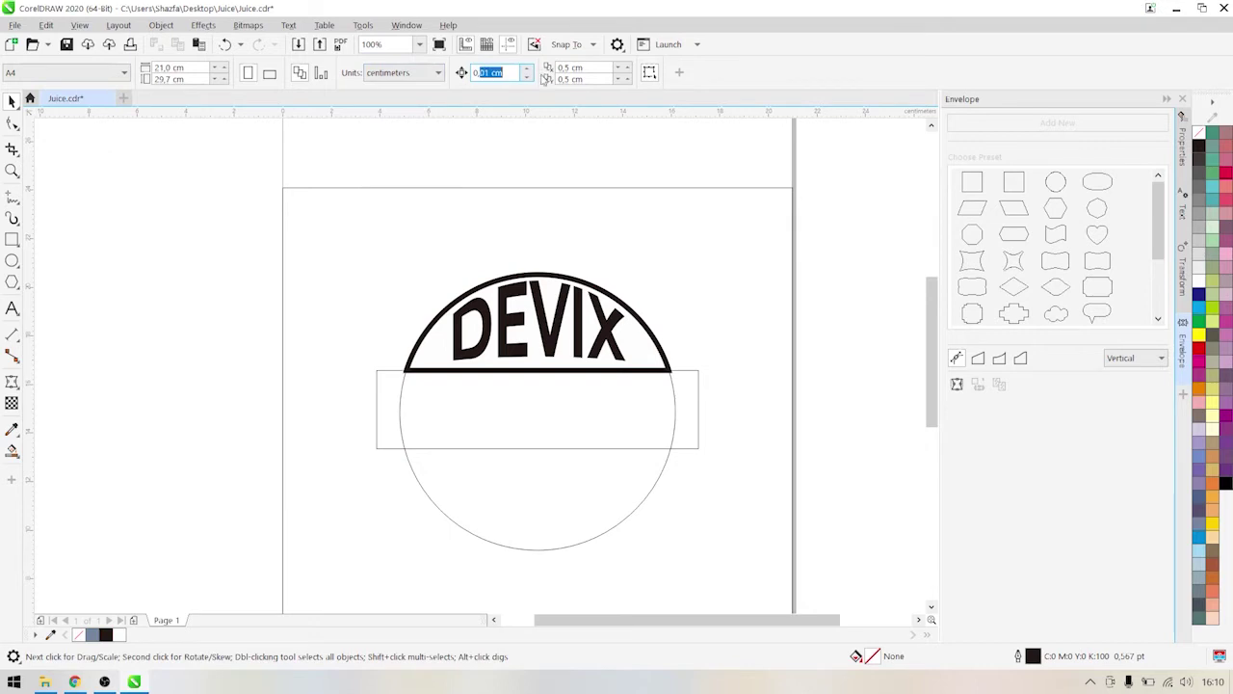
click(486, 71)
double_click(505, 73)
text(0,08)
Shrink DEVIX to about 9.12 cm wide.
click(501, 325)
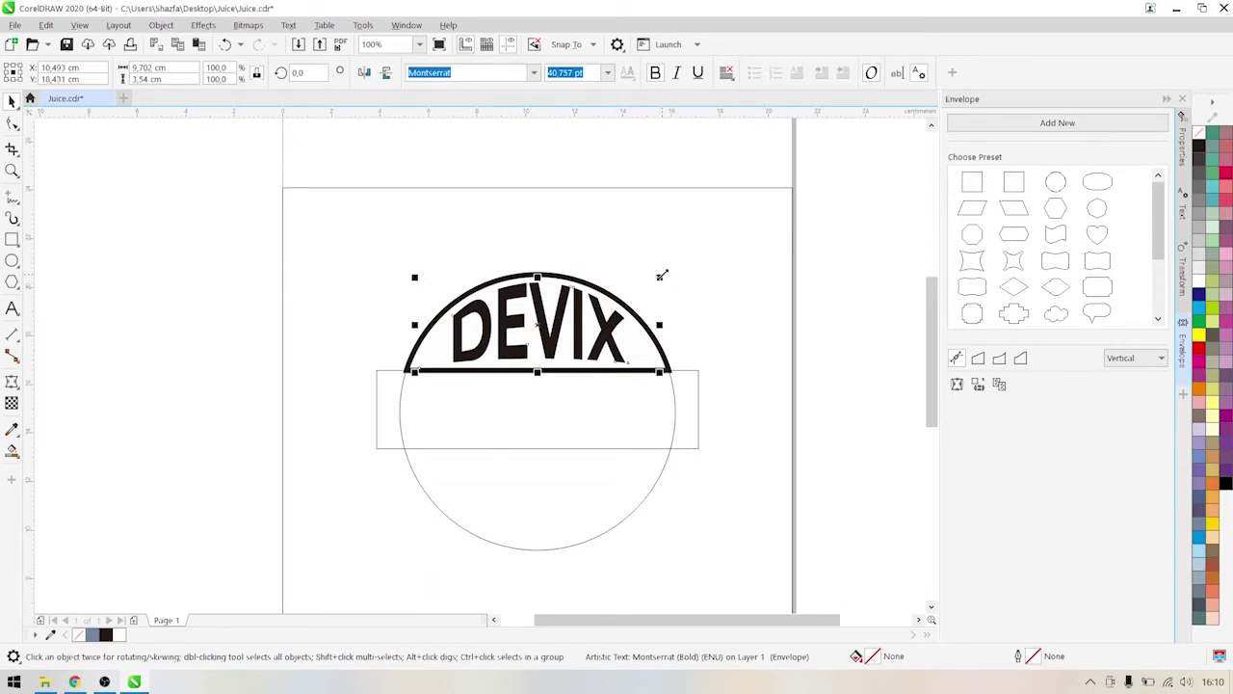
drag(662, 275, 653, 280)
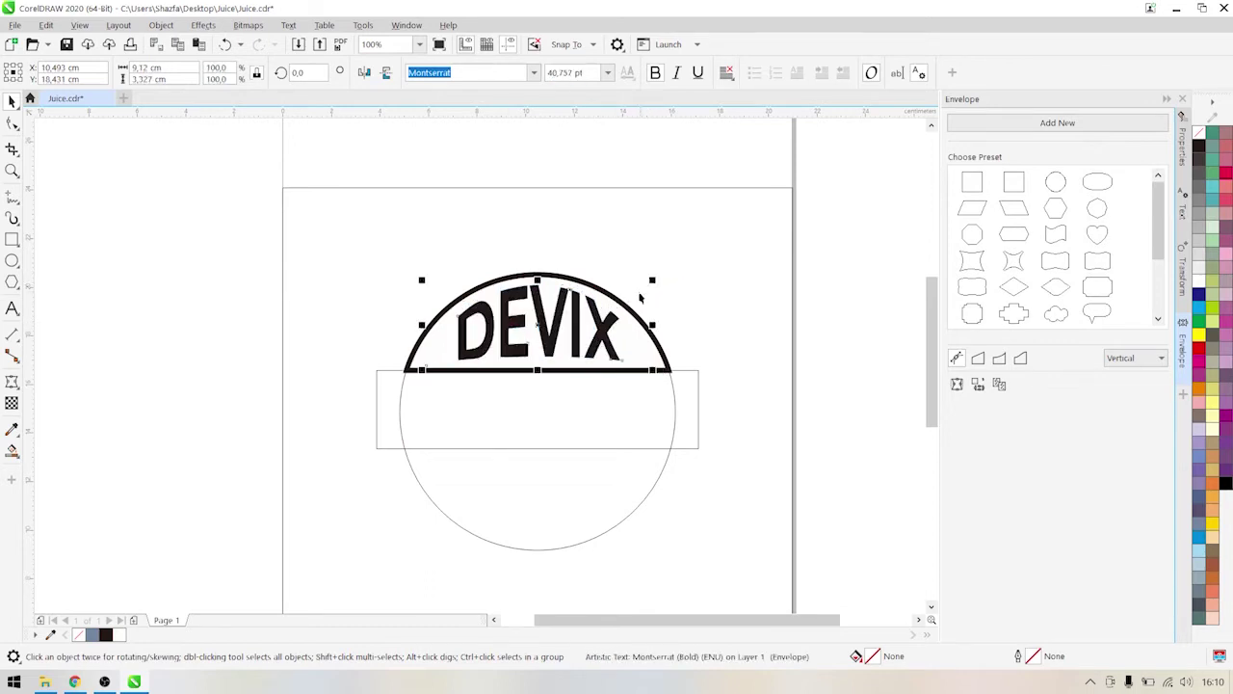
click(162, 350)
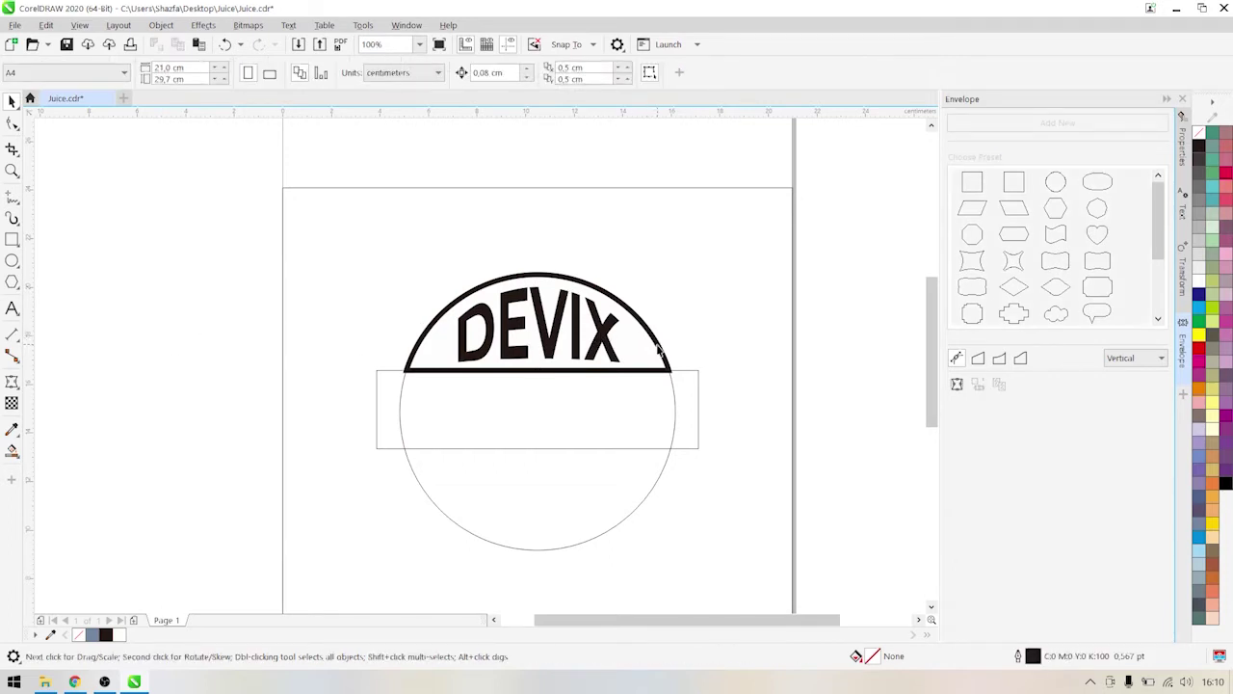
Drag the white semicircle off DEVIX and delete it.
drag(661, 350, 716, 221)
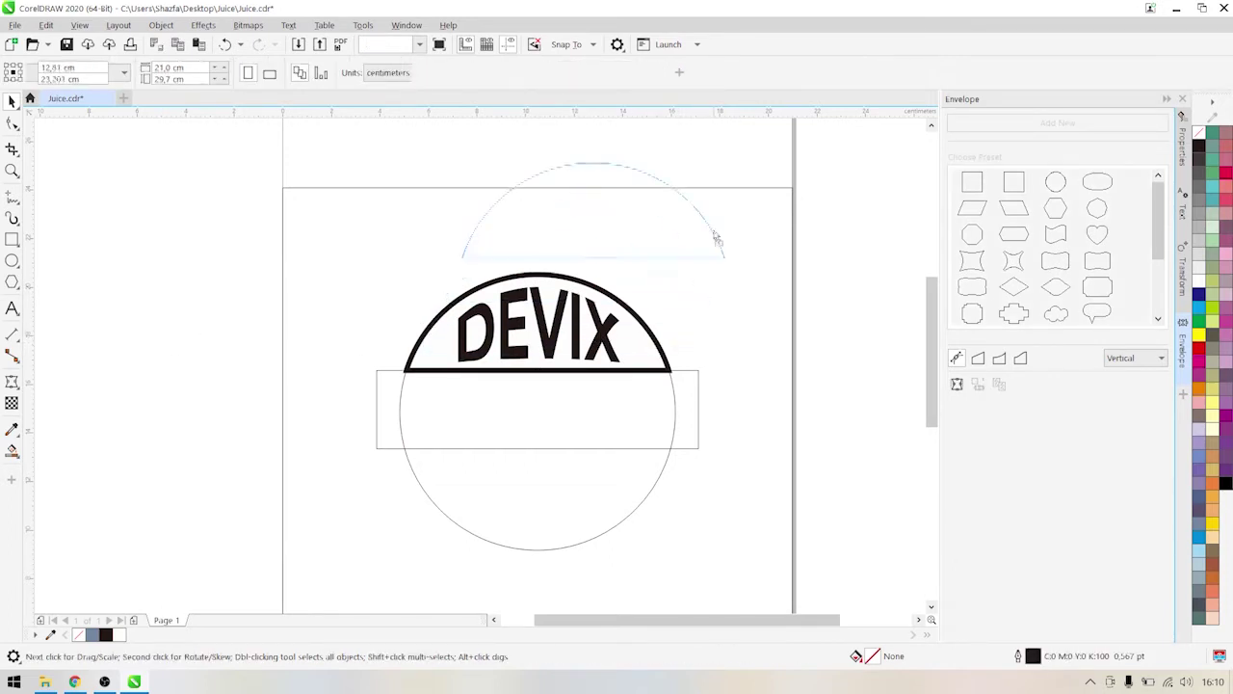
click(612, 347)
shift+click(662, 364)
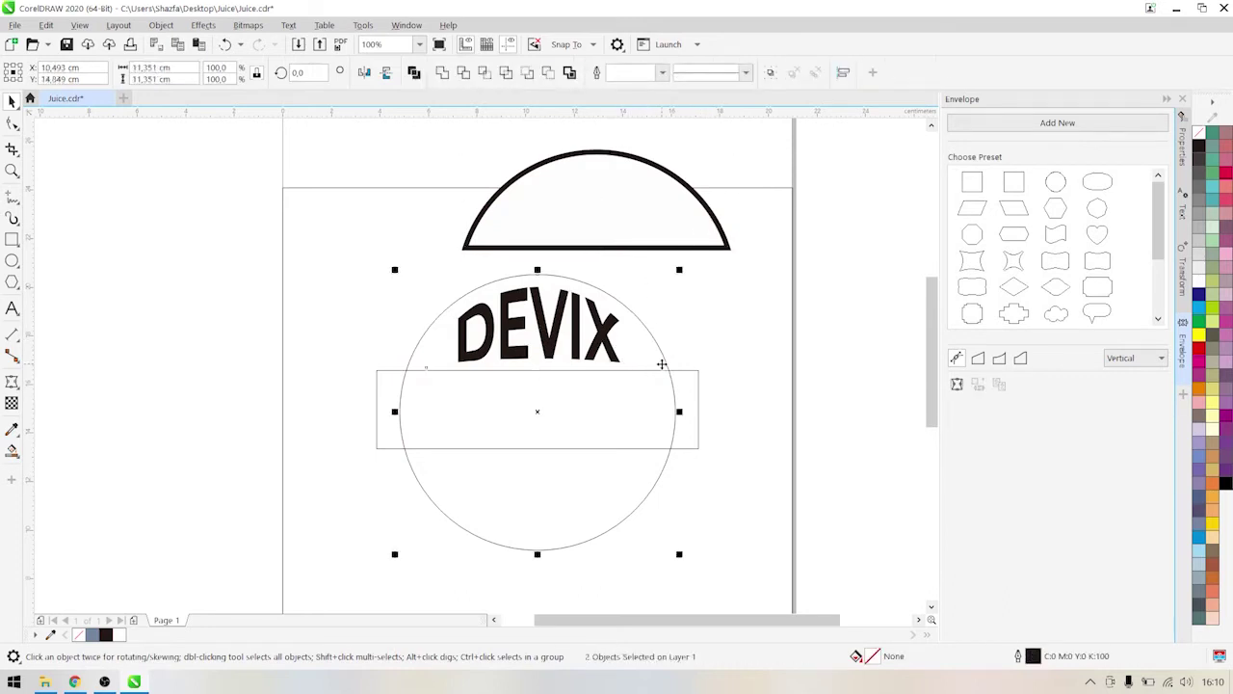
click(809, 351)
click(688, 236)
key(Delete)
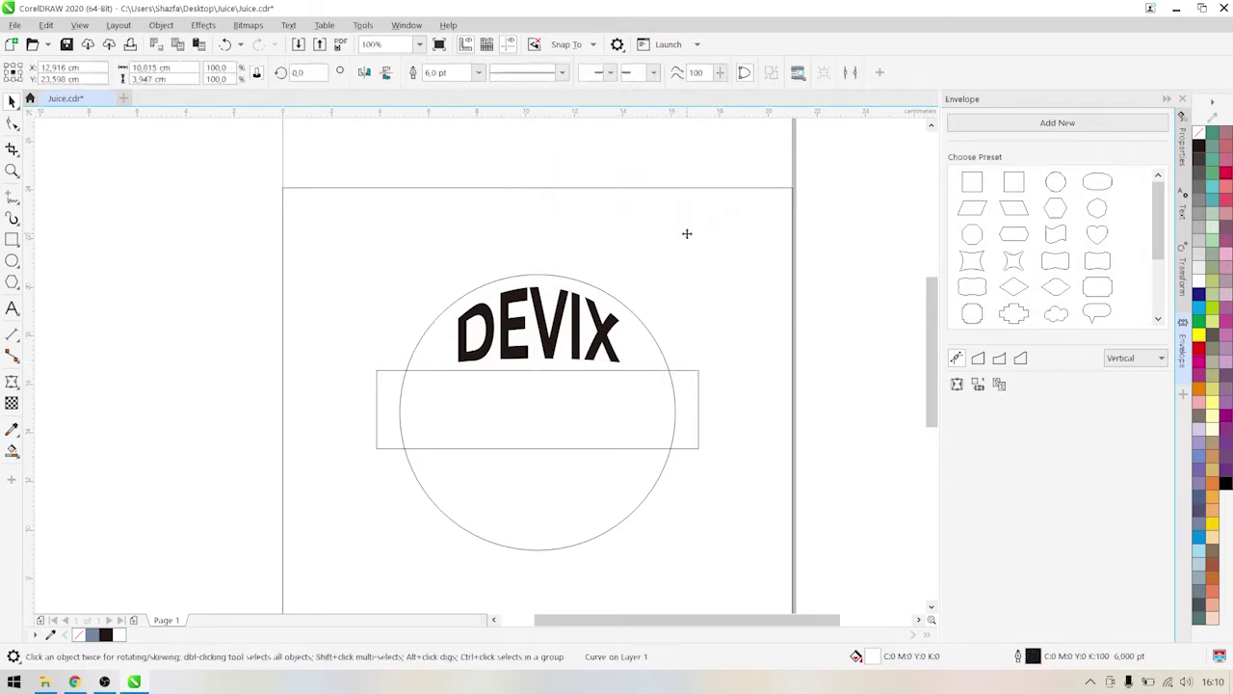
click(12, 261)
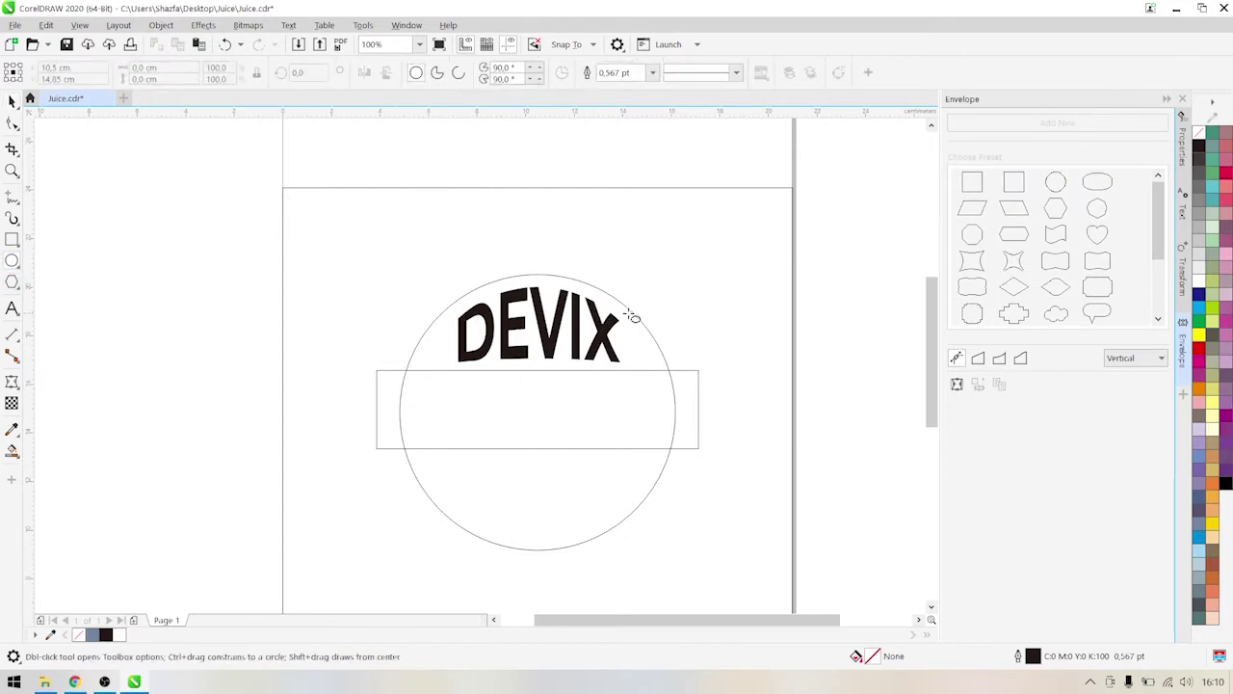
Draw a small black dot with no outline left of DEVIX.
scroll(628, 353, up, 1)
scroll(606, 352, up, 1)
scroll(313, 341, up, 1)
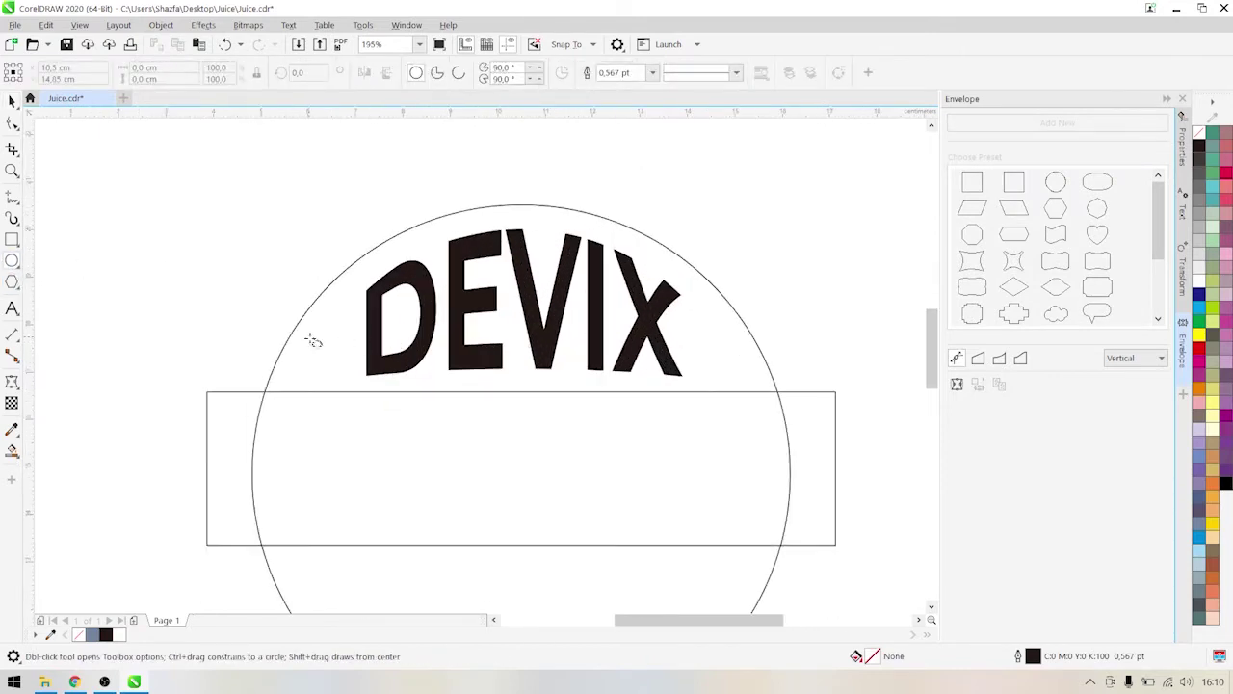
drag(318, 335, 333, 354)
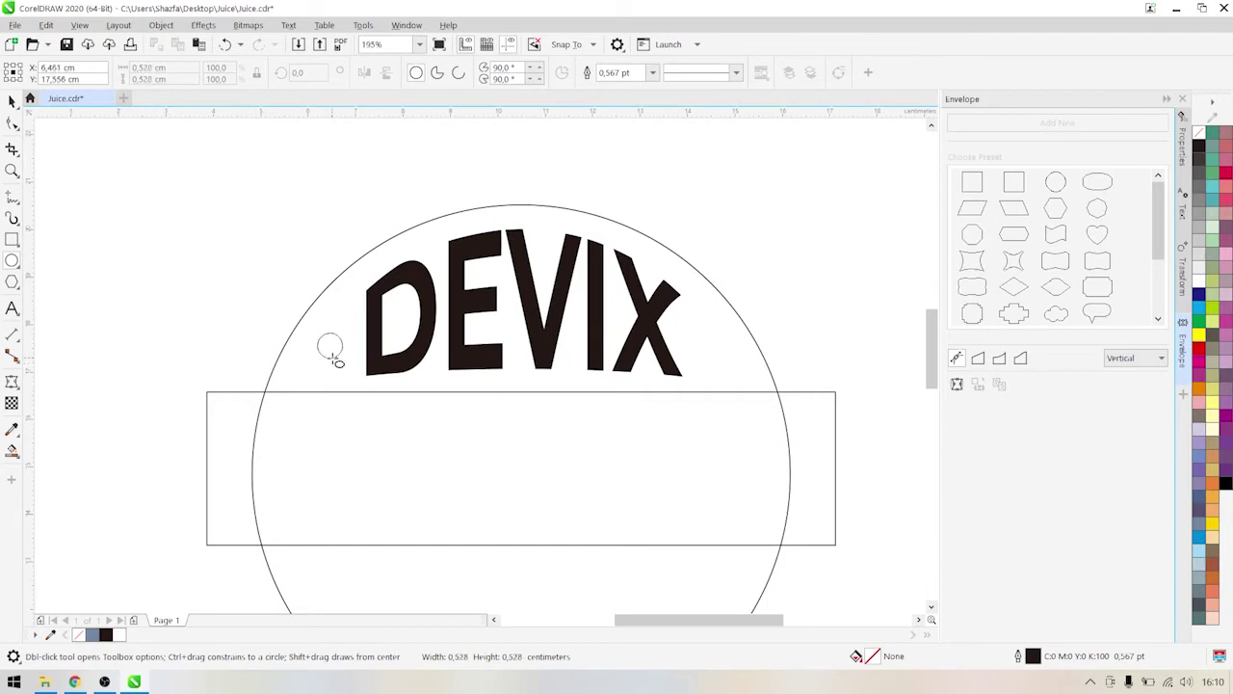
click(12, 101)
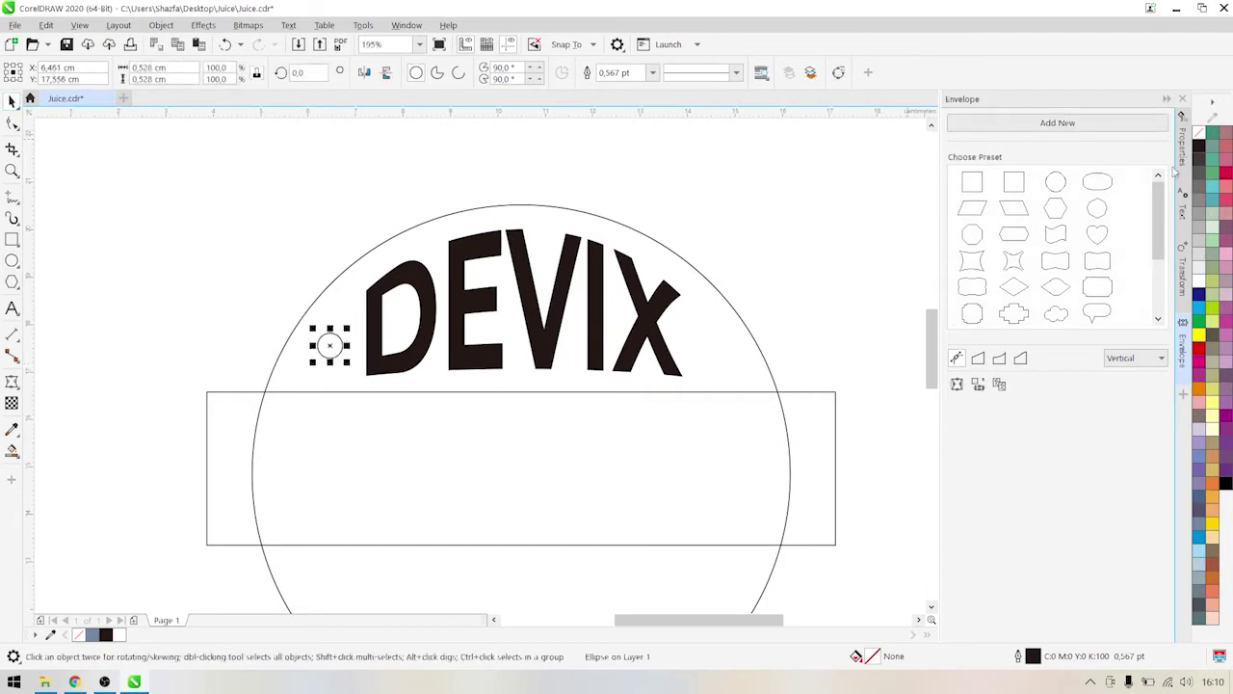
click(1198, 146)
right_click(1199, 132)
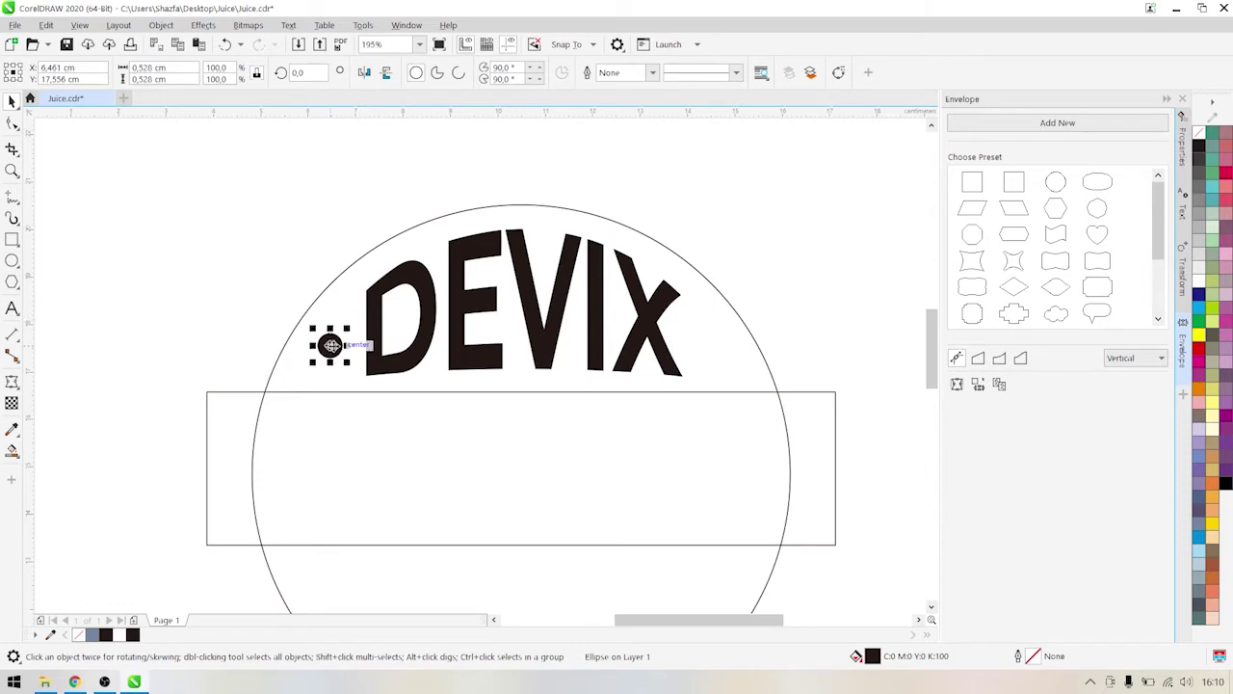
Copy the dot to the right of DEVIX and group both dots as a pair.
mouse_move(330, 344)
mouse_down()
mouse_move(721, 351)
mouse_move(711, 344)
mouse_up()
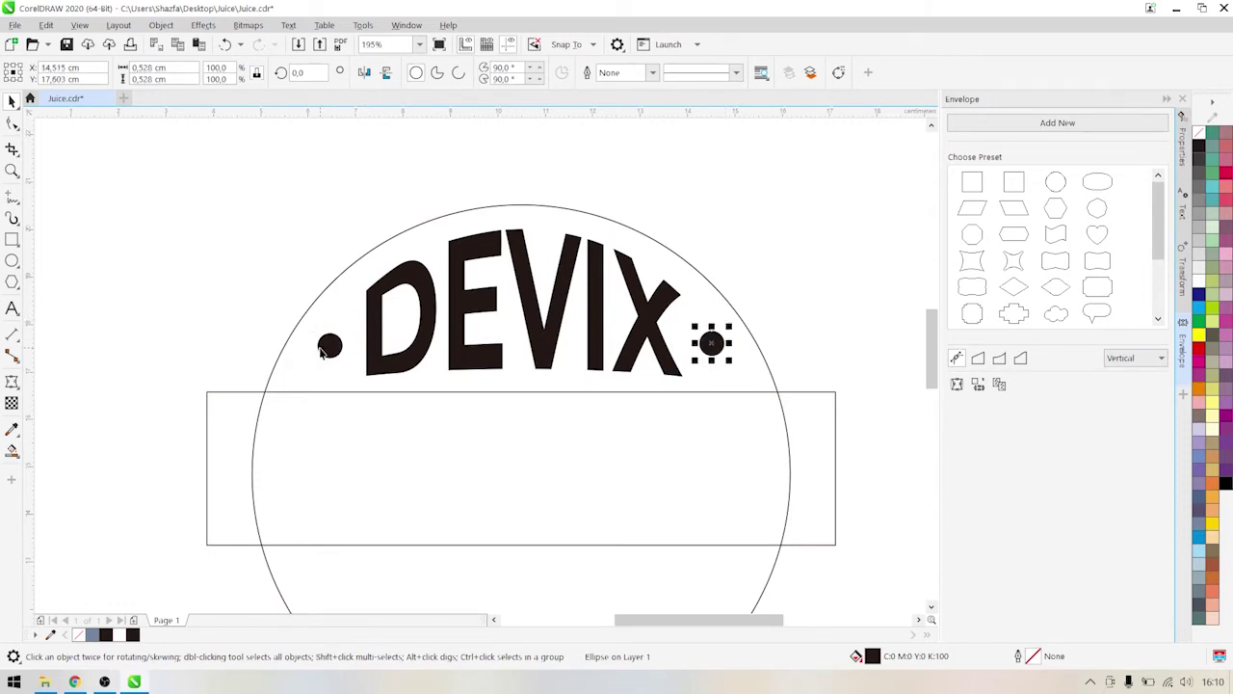
shift+click(324, 349)
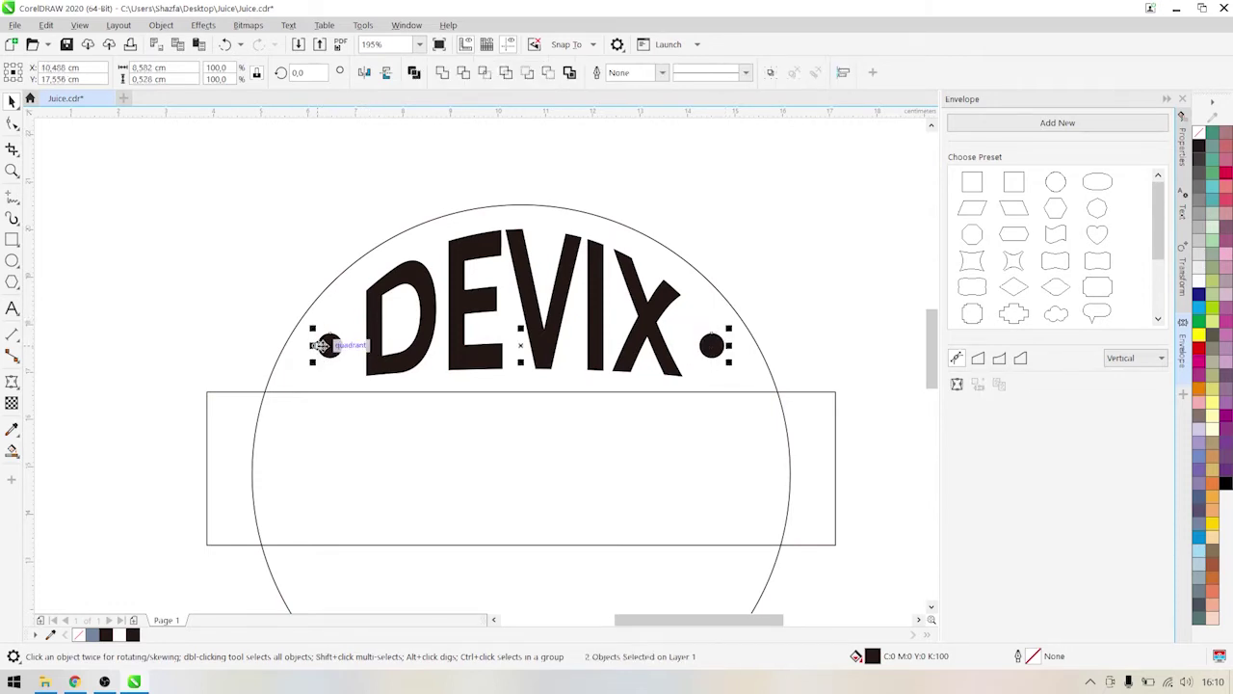
key(ctrl+g)
shift+click(469, 298)
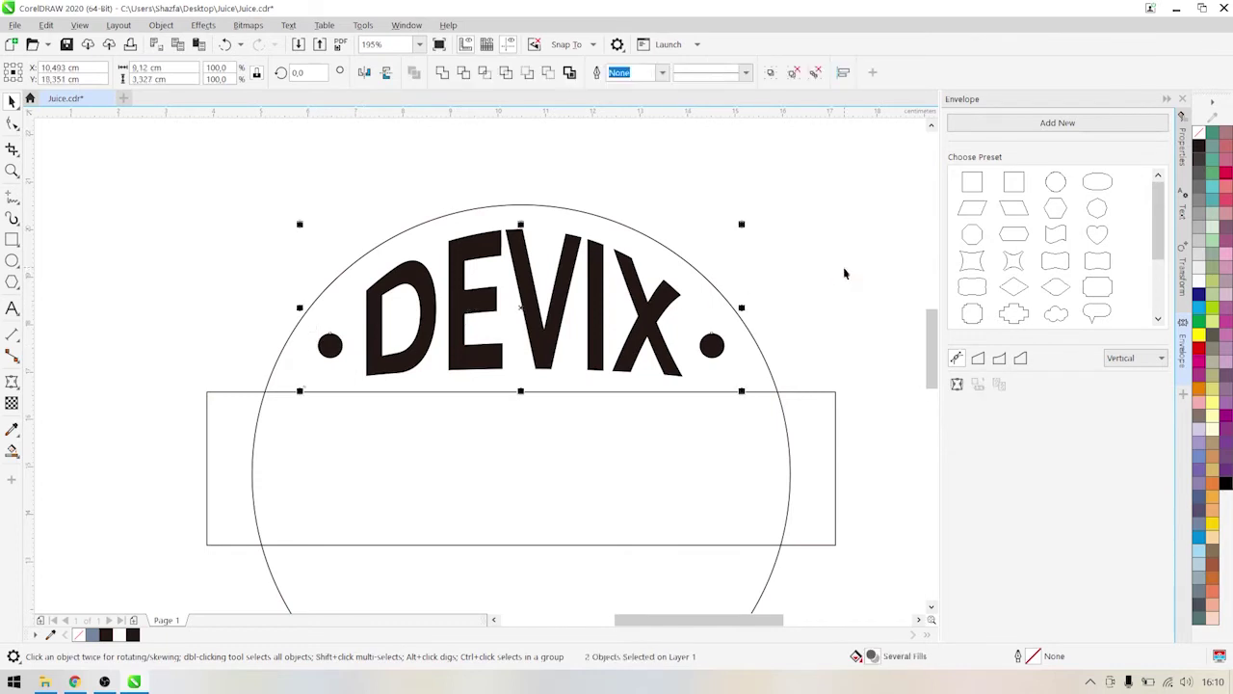
click(738, 364)
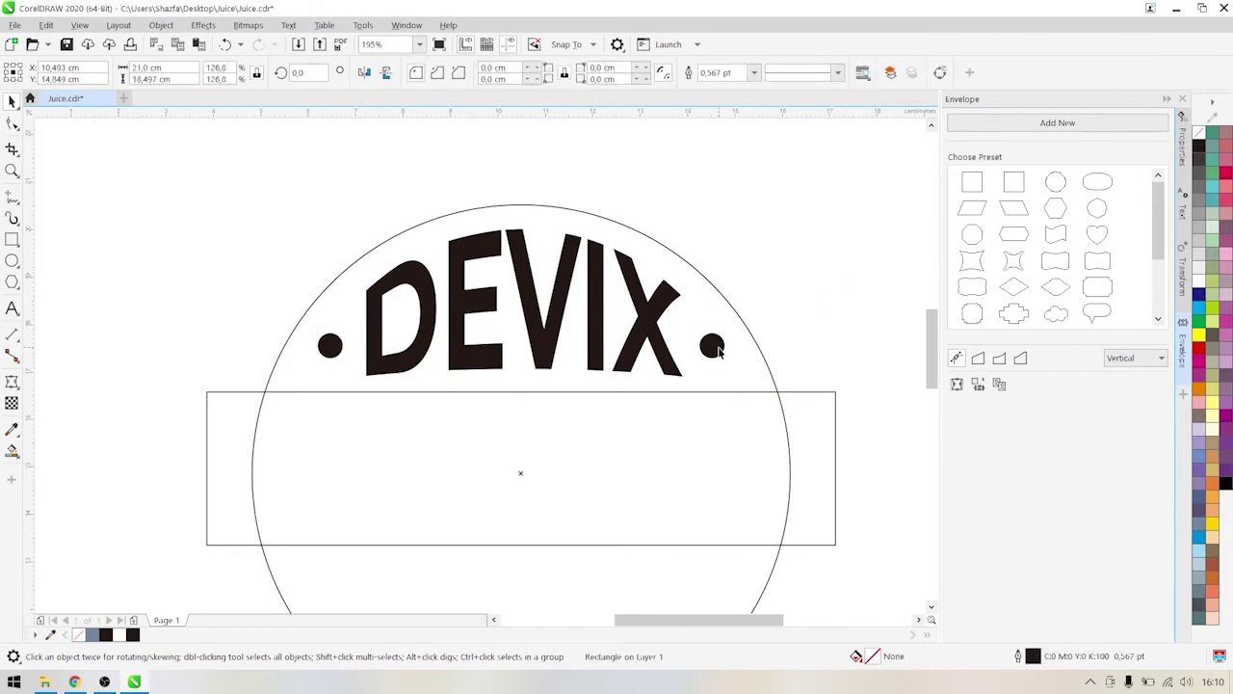
click(714, 349)
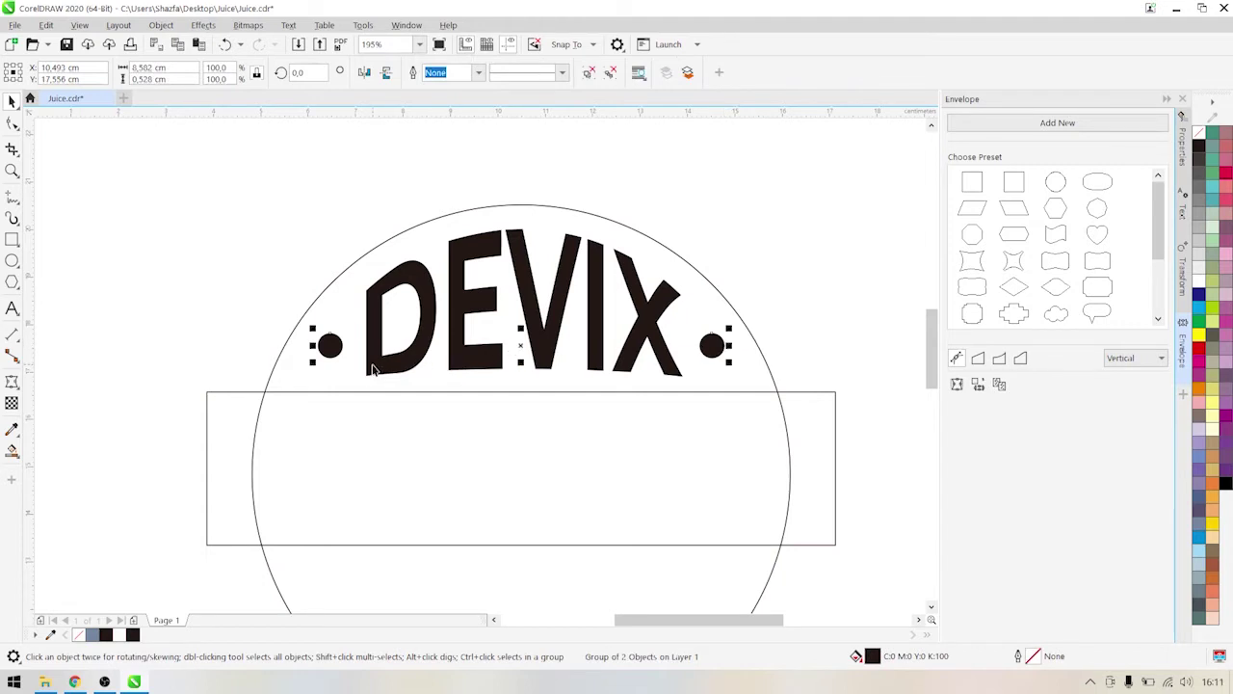
key(ctrl+u)
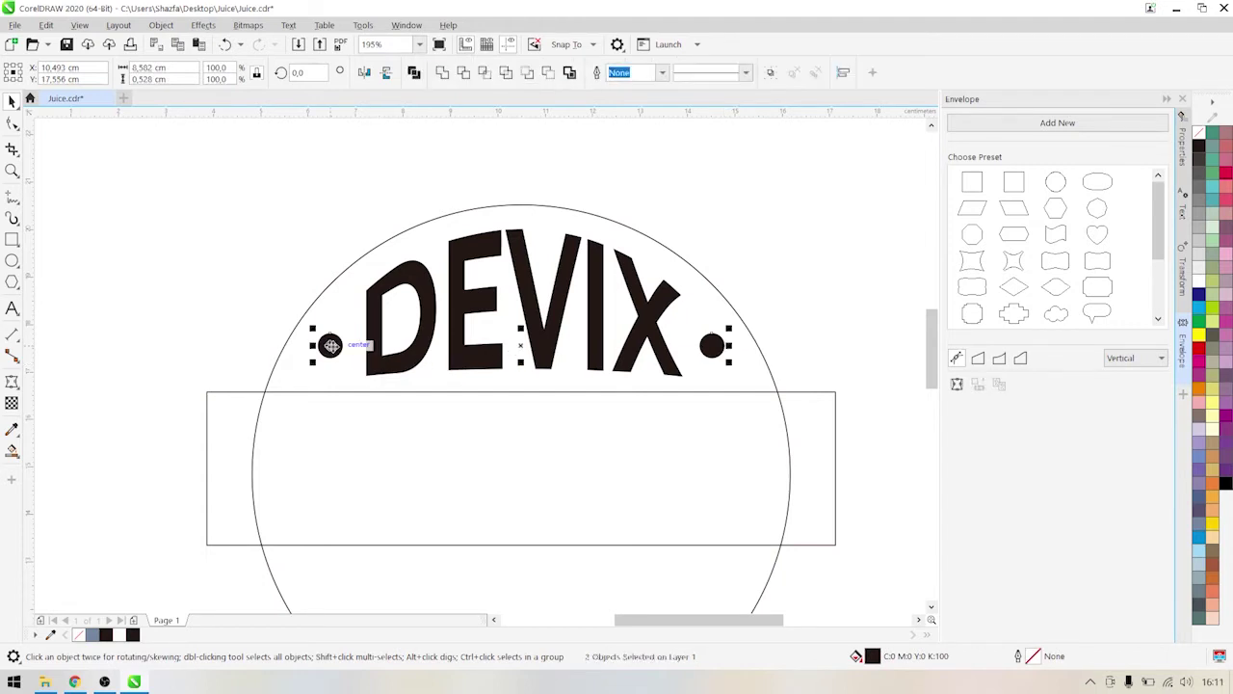
key(ctrl+g)
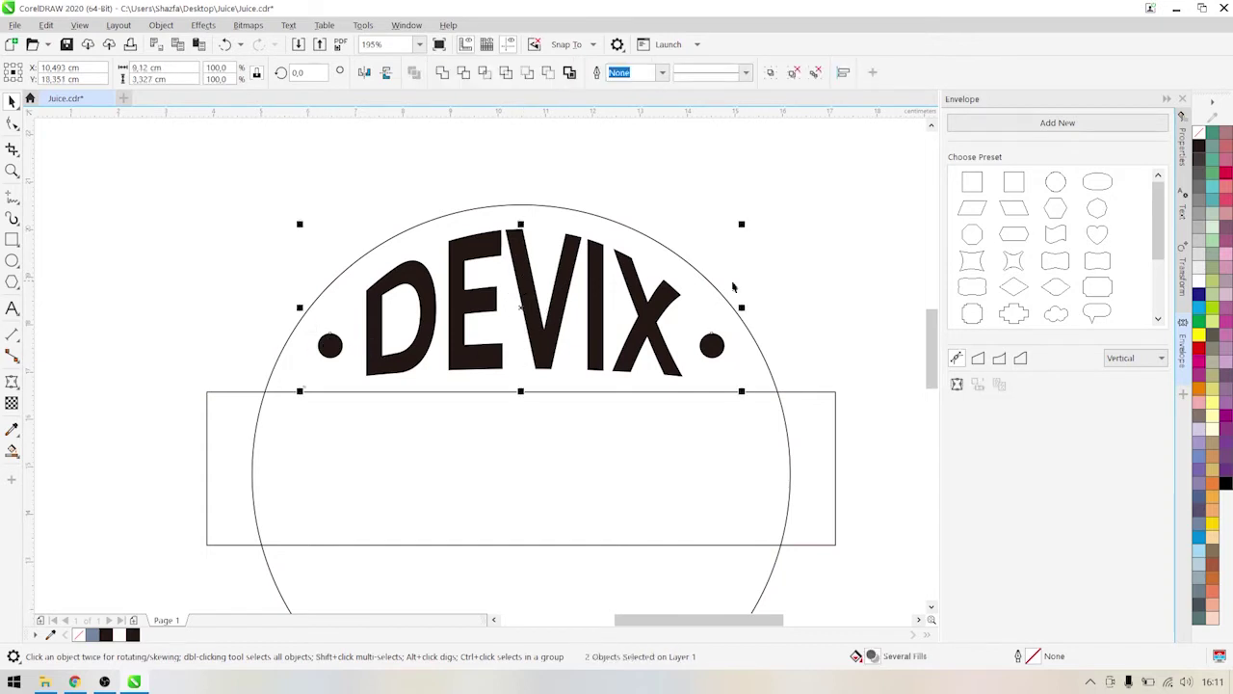
click(831, 273)
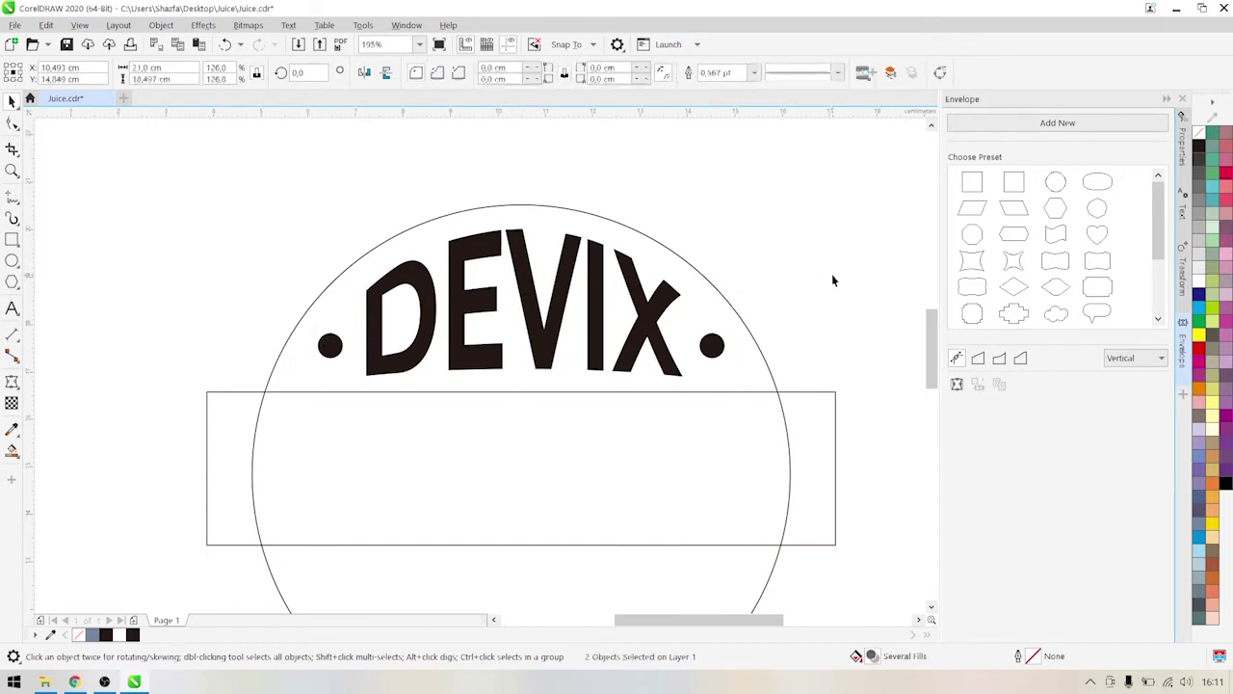
click(306, 323)
scroll(306, 322, down, 3)
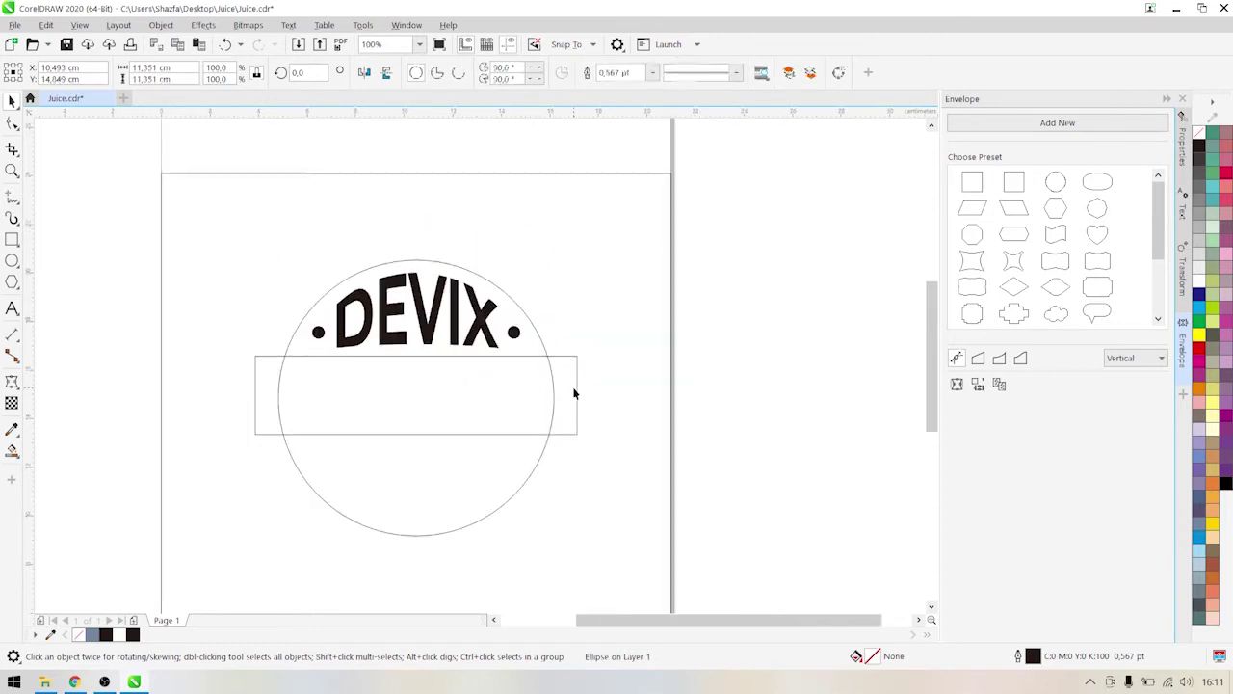
Weld the circle and rectangle into a single shape.
click(576, 391)
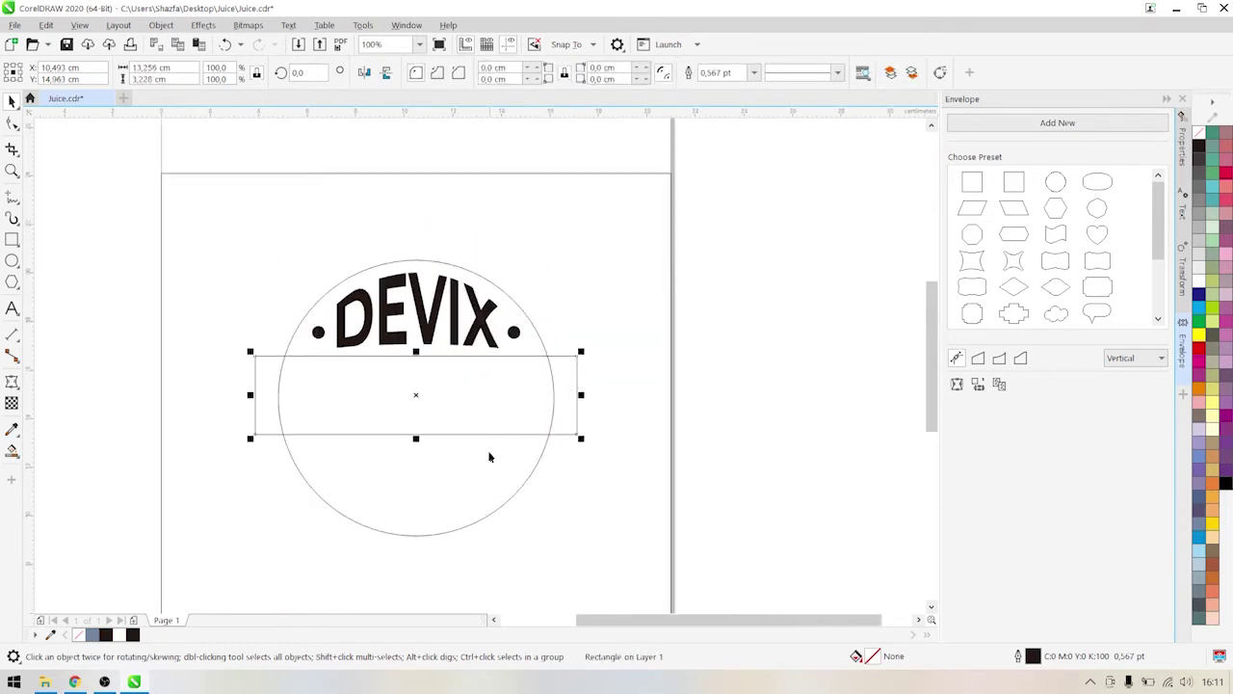
shift+click(435, 493)
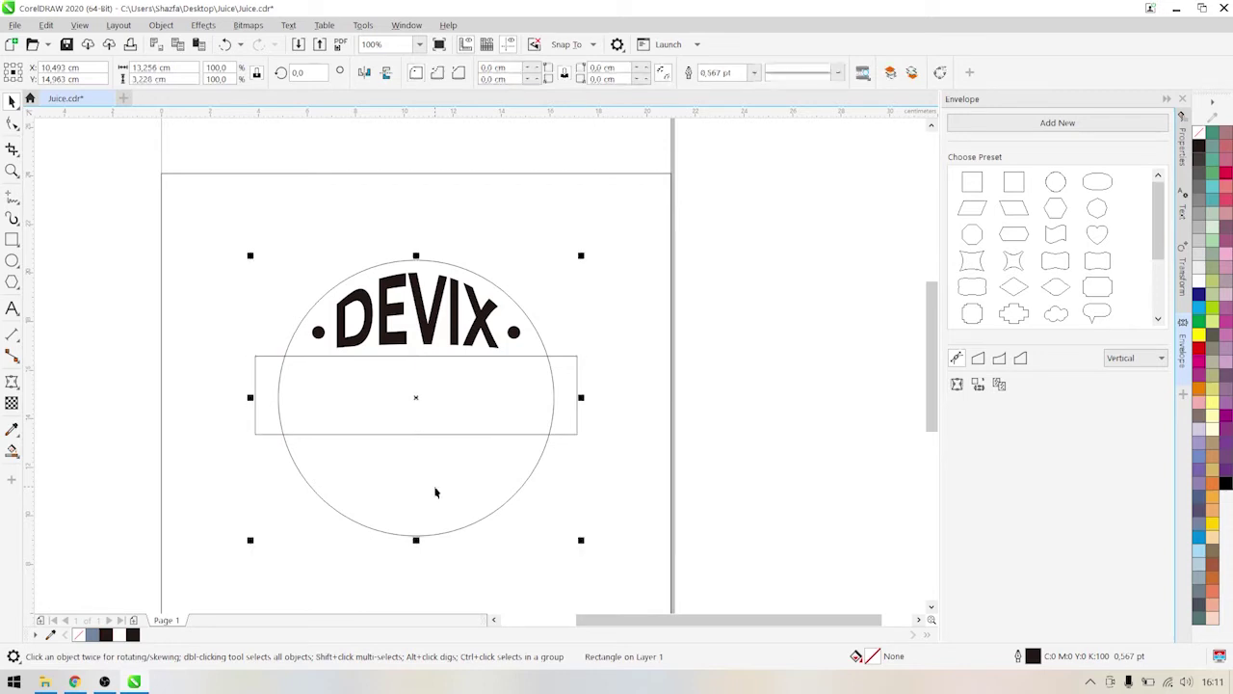
click(463, 72)
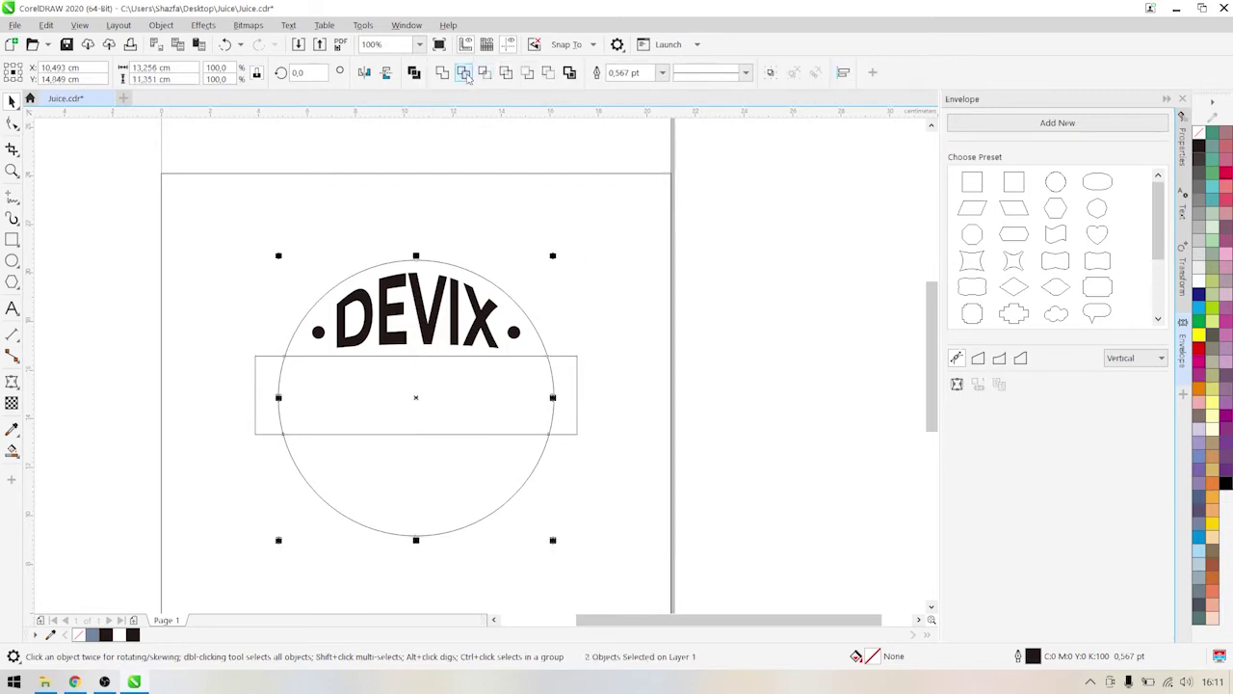
Break the welded shape apart and delete the circle's lower arc, leaving the dome.
click(721, 416)
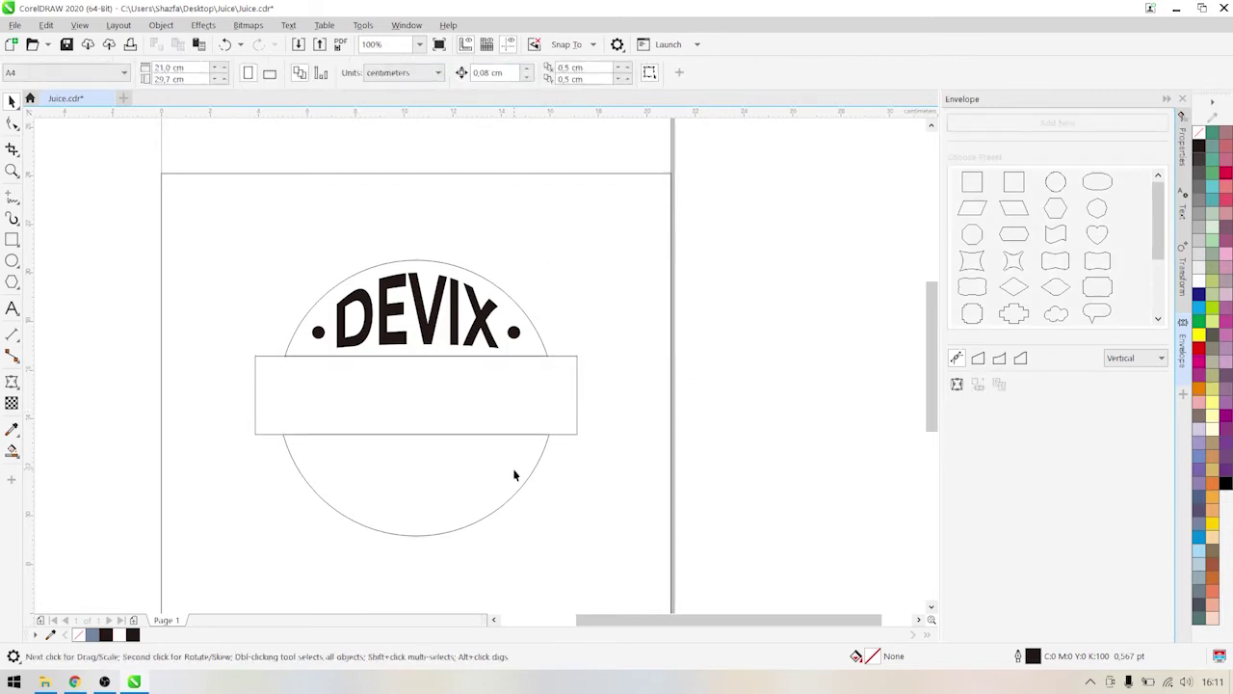
right_click(515, 475)
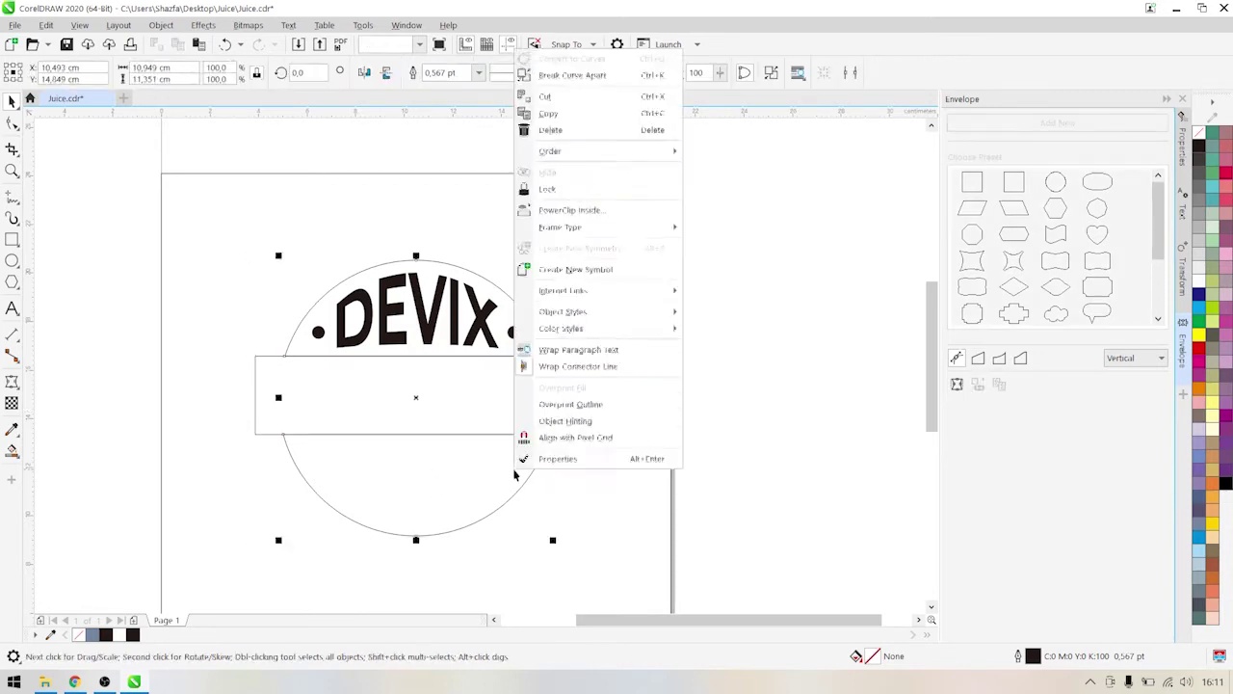
click(546, 81)
click(828, 376)
click(436, 491)
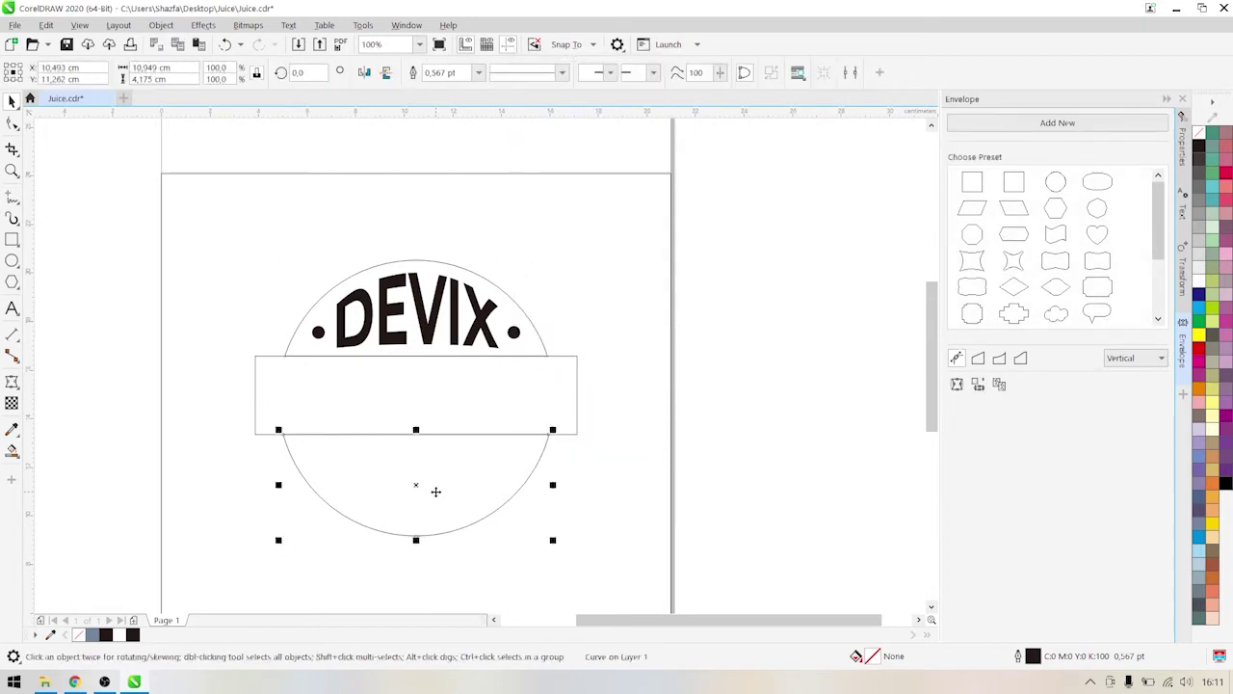
key(Delete)
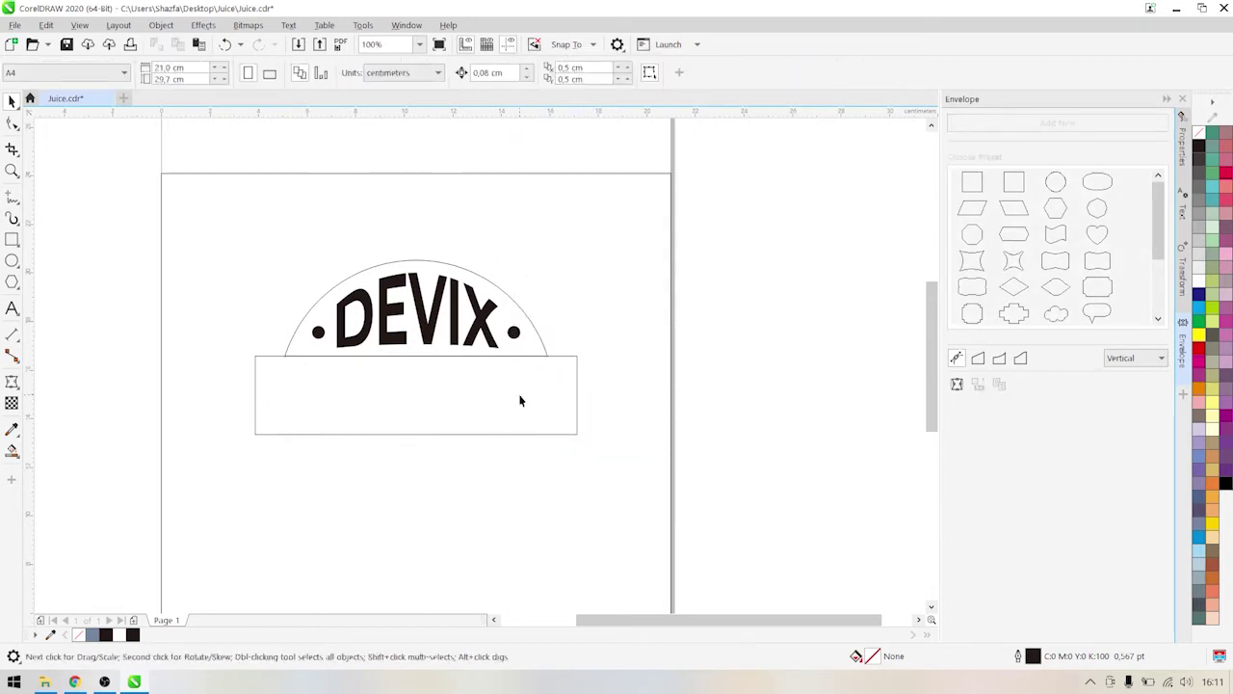
Add the text JUICE inside the rectangle below the DEVIX arch.
click(12, 308)
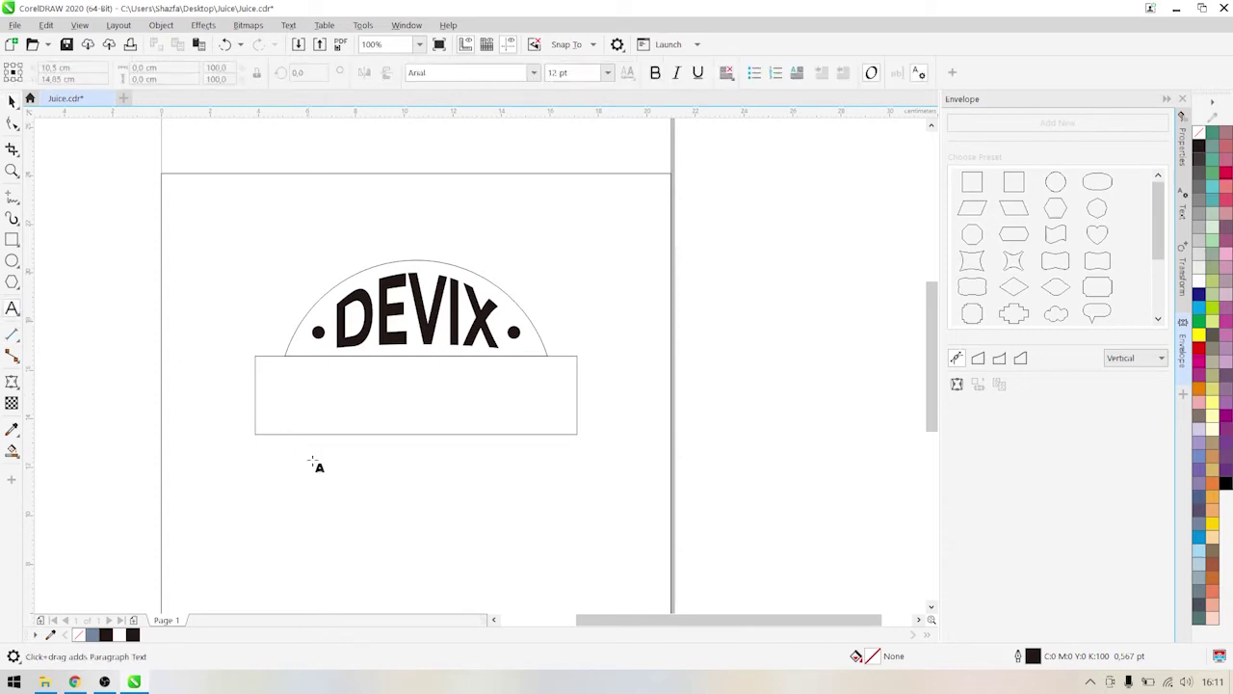
click(273, 404)
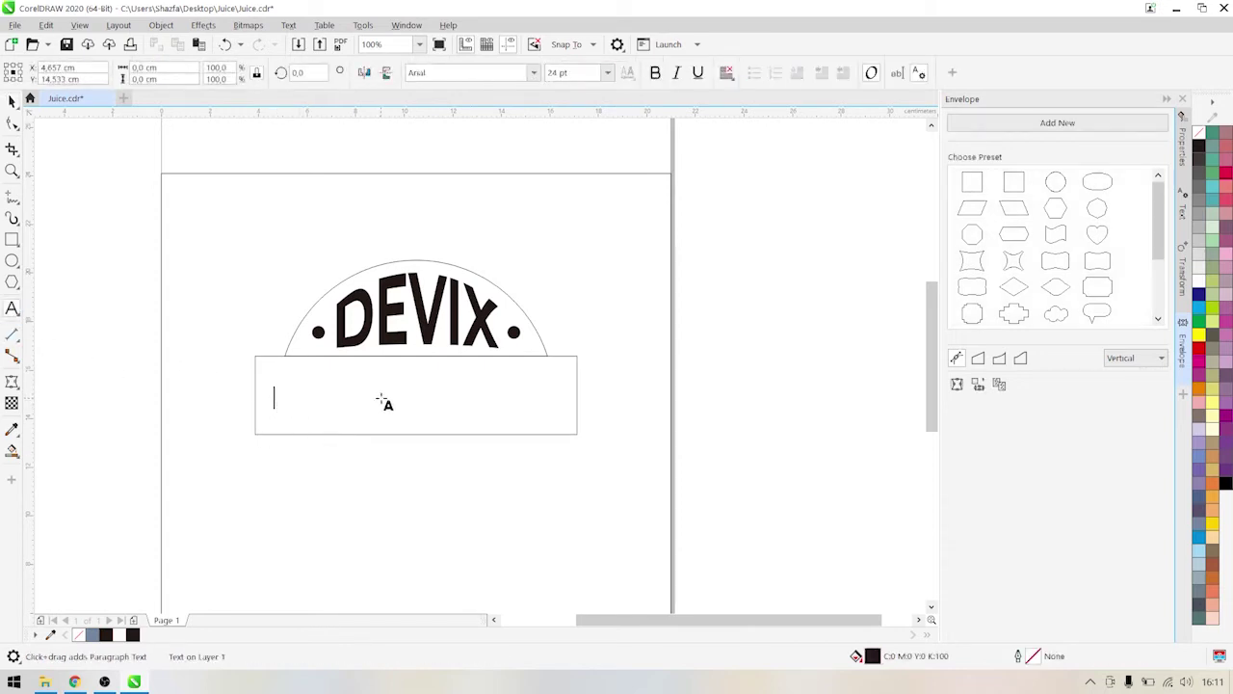
text(JUICE)
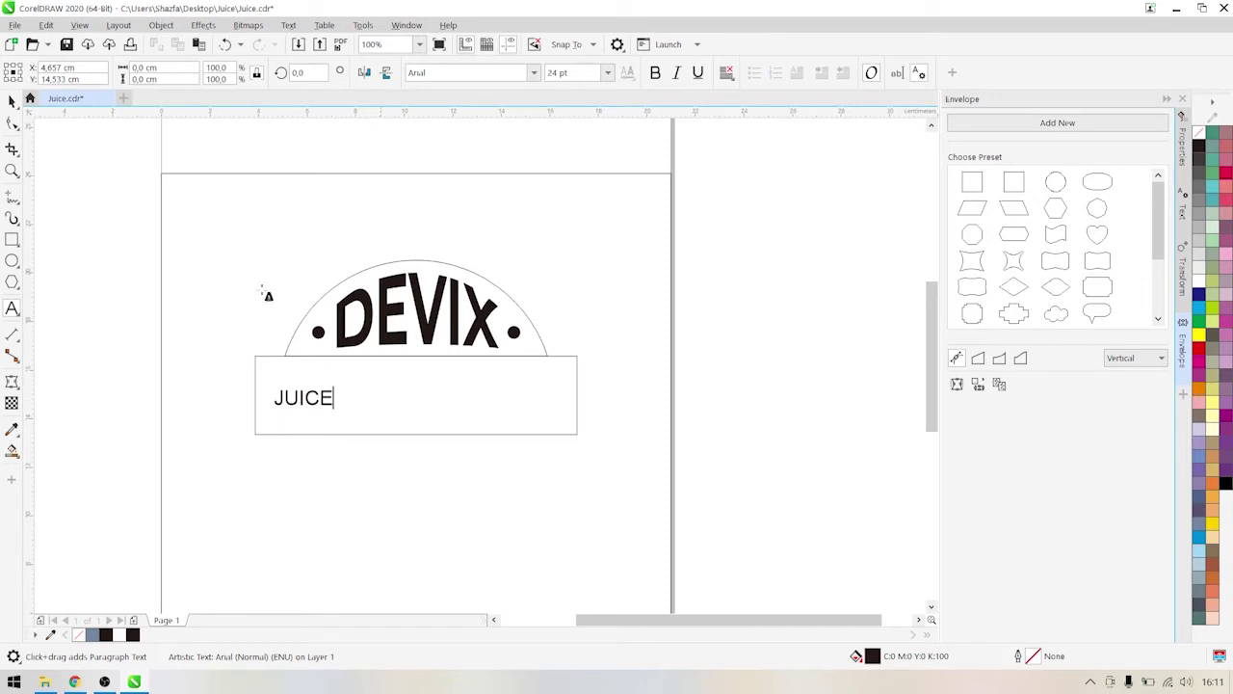
click(12, 102)
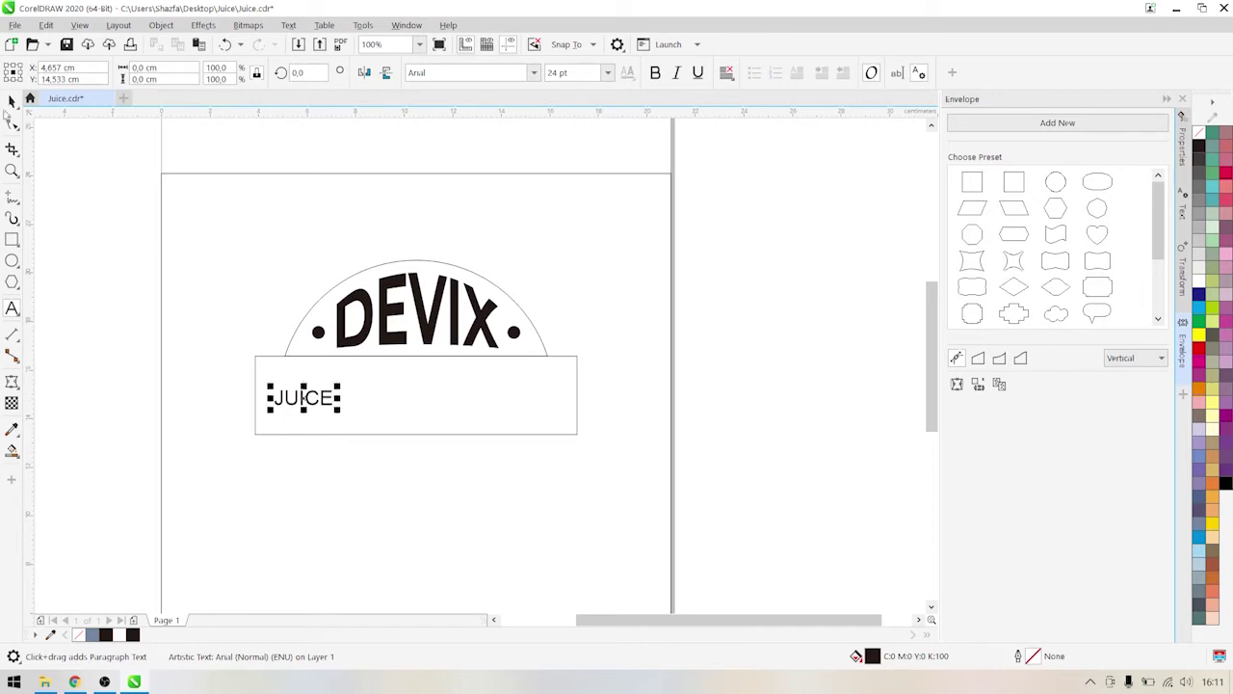
click(535, 74)
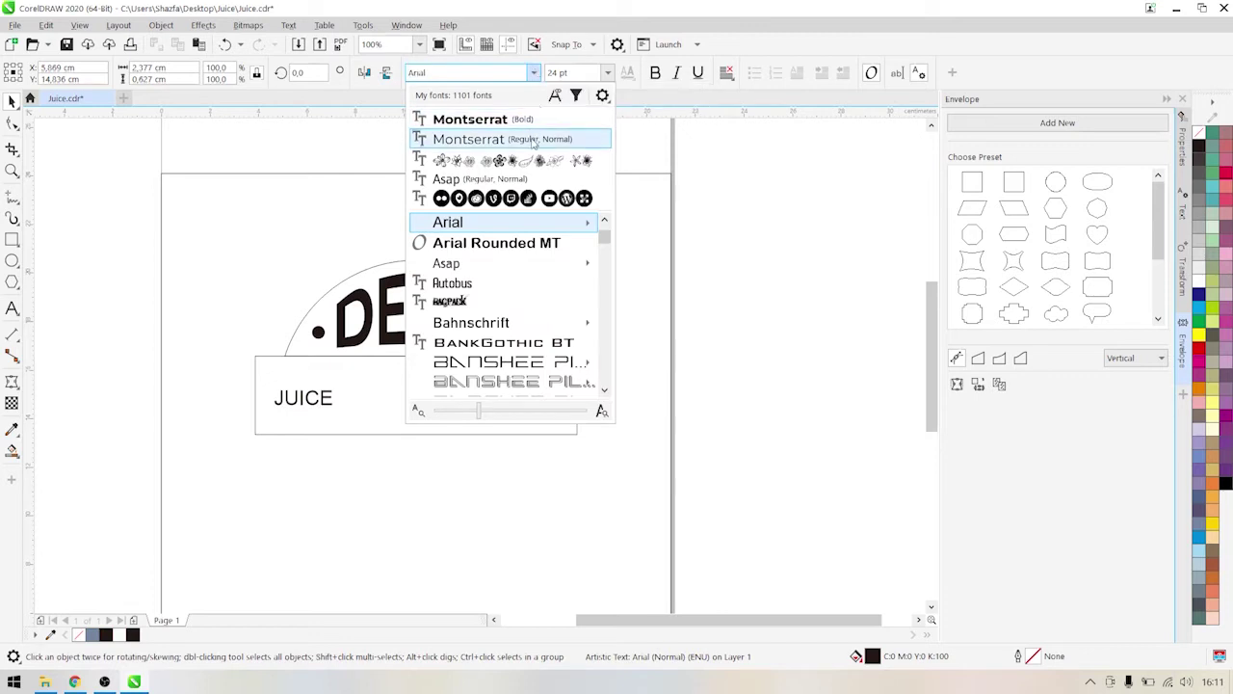
Set JUICE in Montserrat with 90% character spacing and scale it to span the rectangle.
click(533, 140)
mouse_move(340, 385)
mouse_down()
mouse_move(380, 365)
mouse_move(435, 364)
mouse_up()
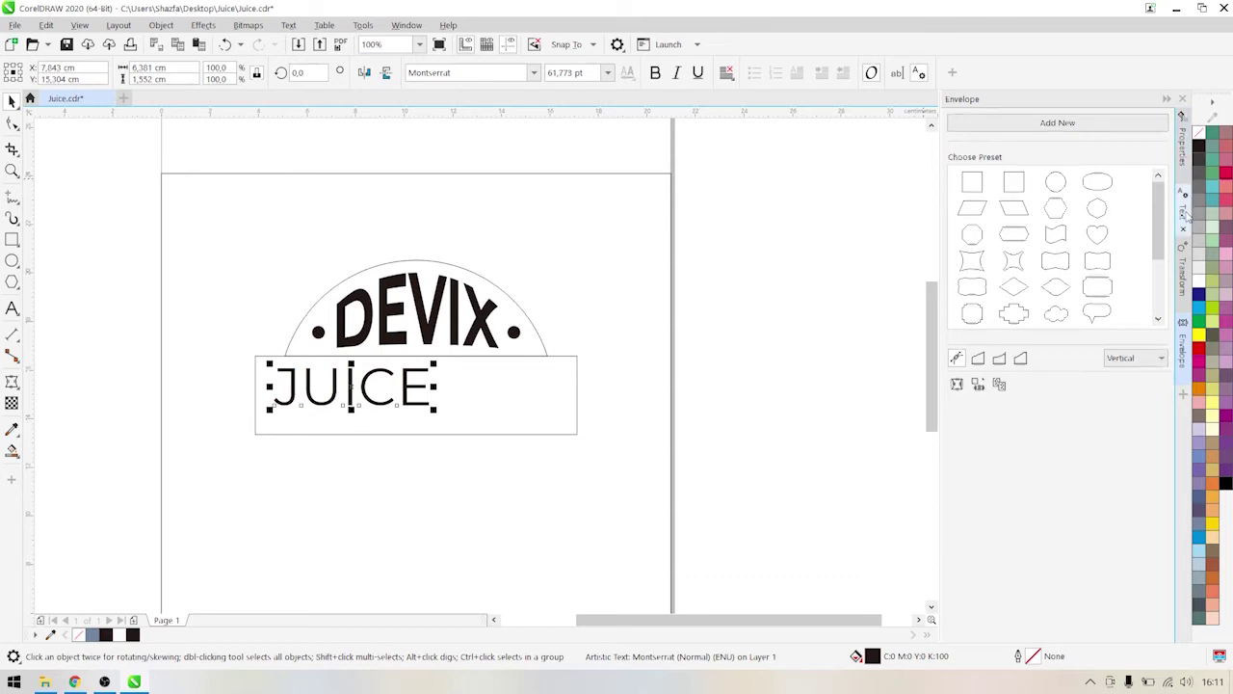
click(1185, 214)
scroll(995, 169, down, 5)
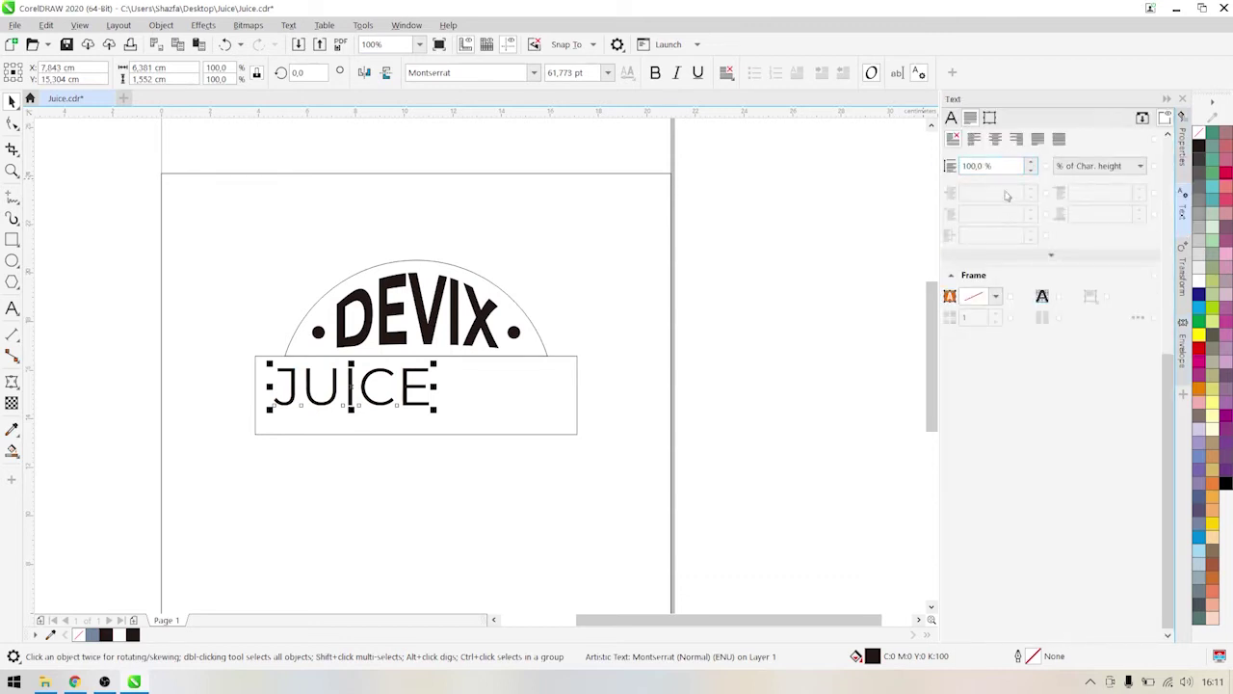
click(1019, 266)
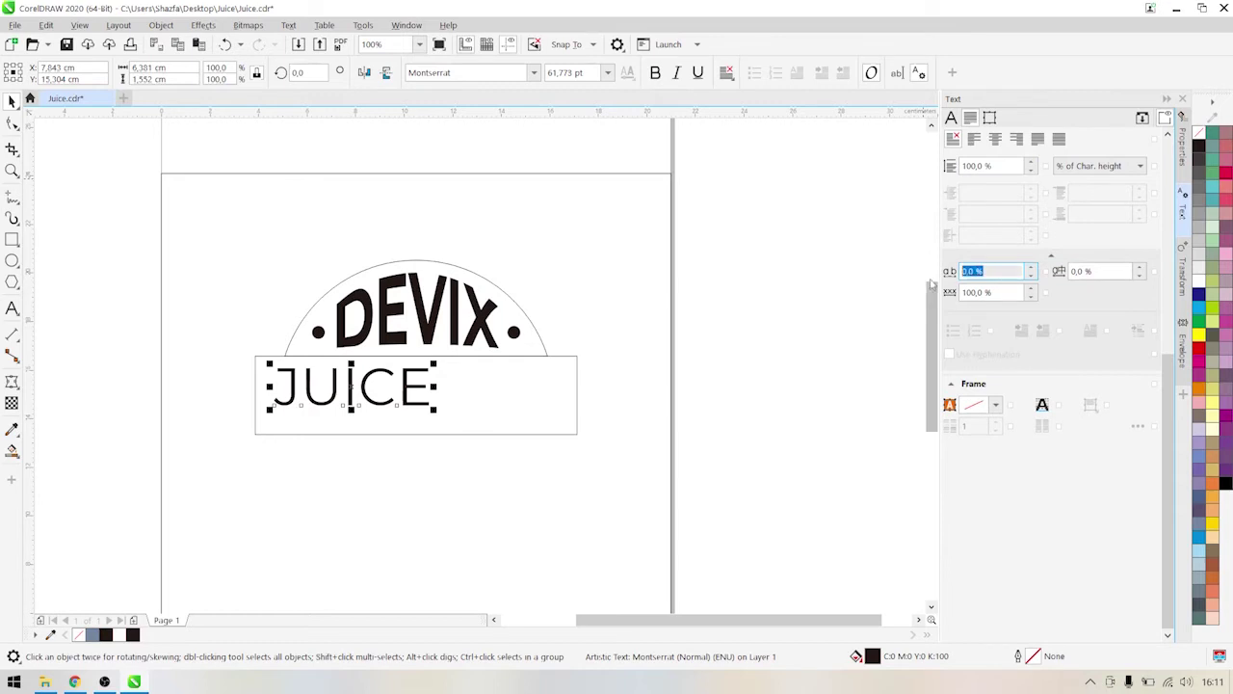
text(80)
key(Return)
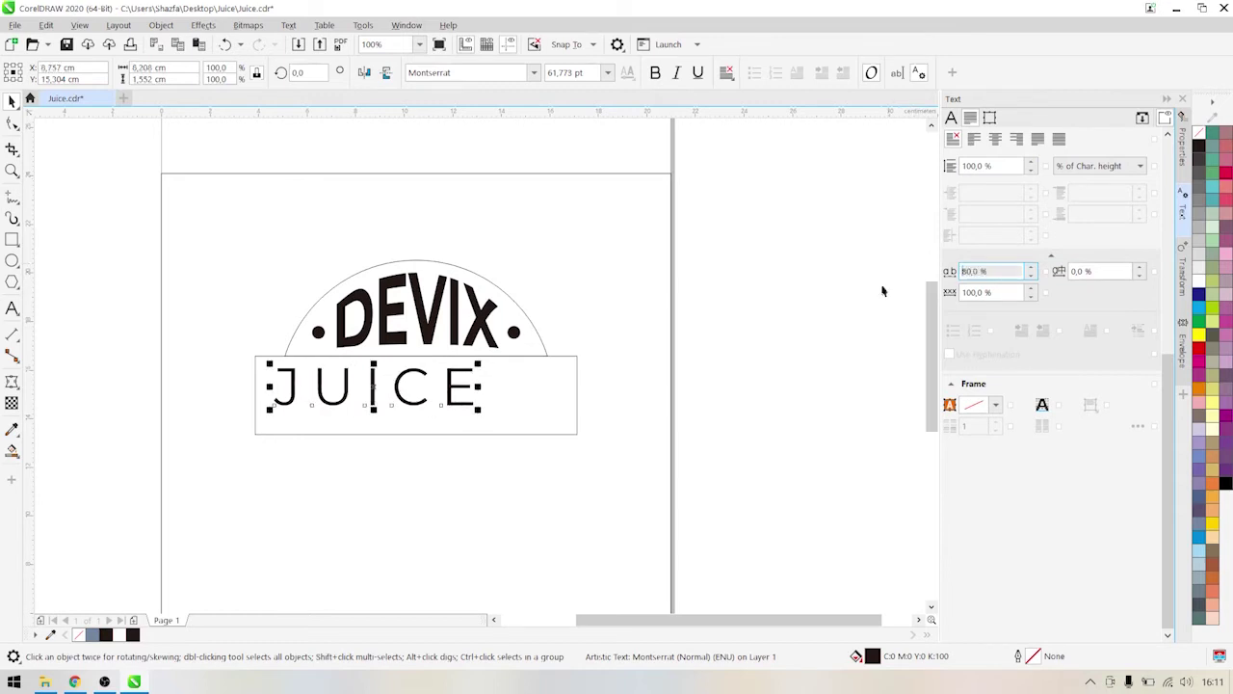
double_click(975, 271)
text(90)
key(Return)
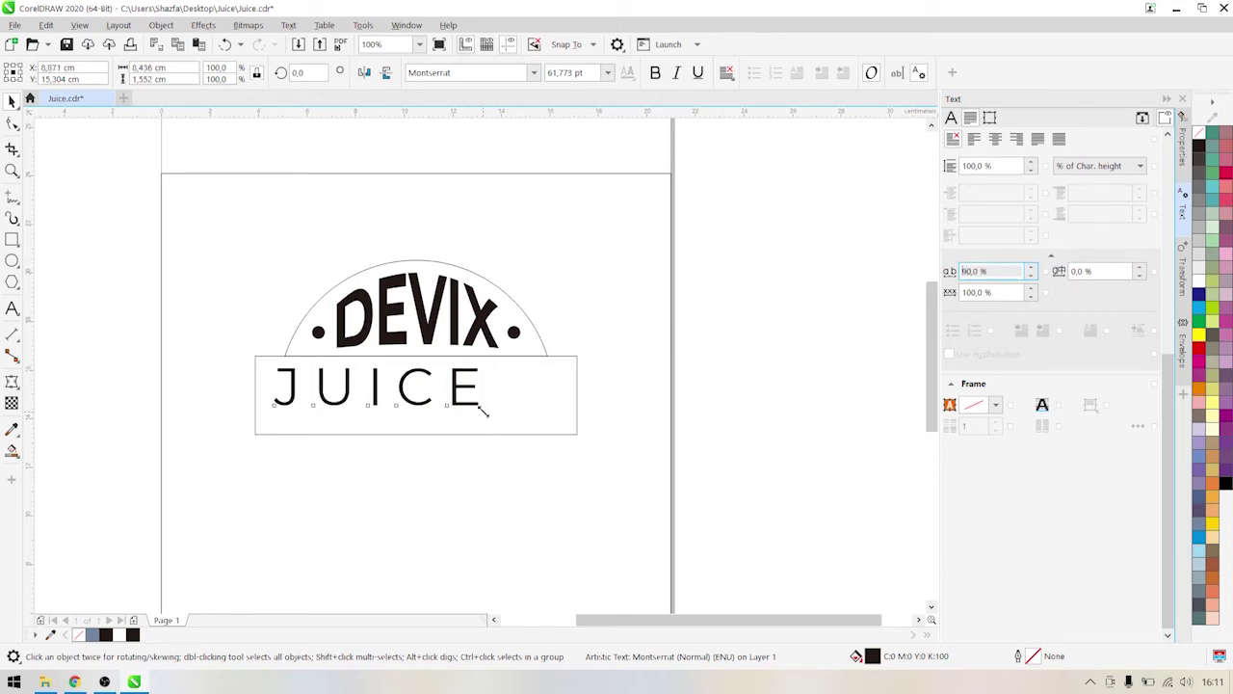
drag(484, 409, 563, 427)
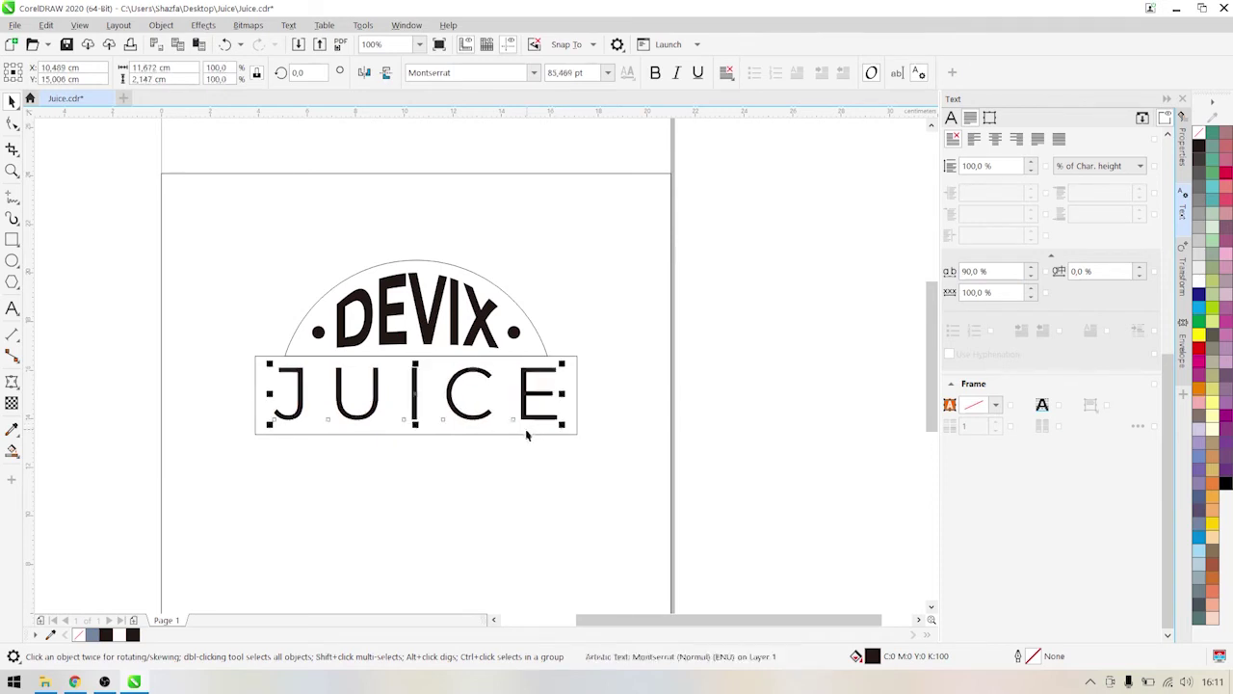
shift+click(510, 433)
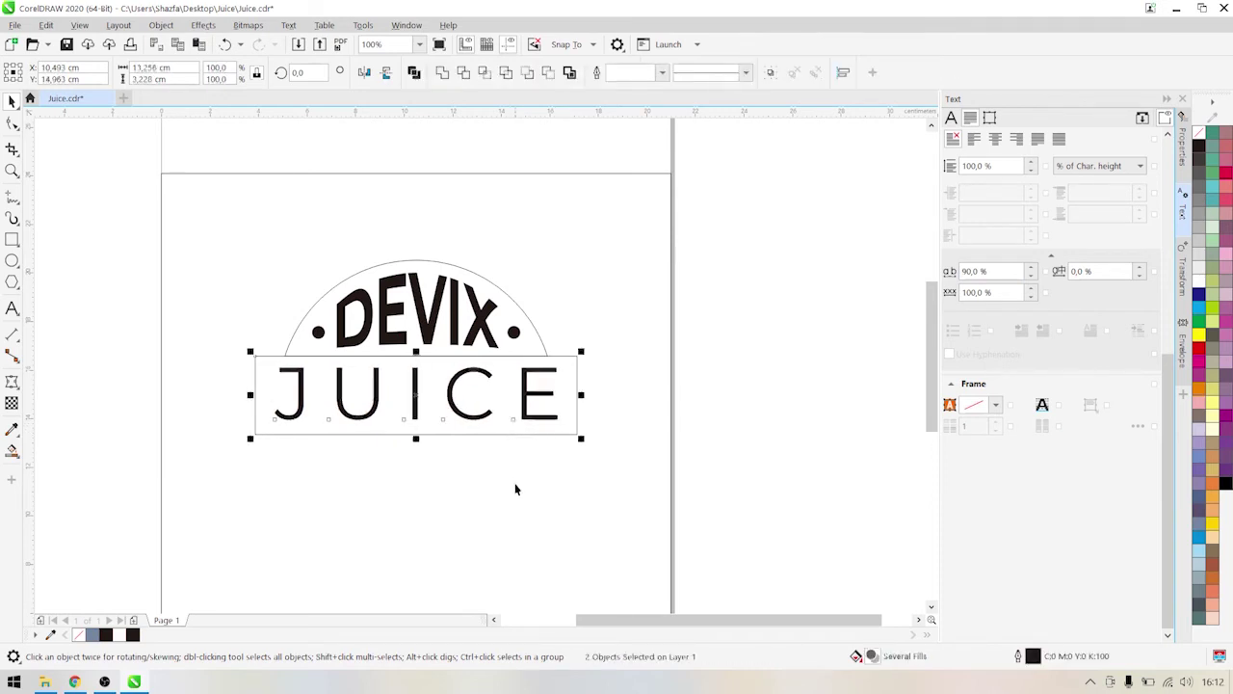
Resize the rectangle framing JUICE slightly, then reselect the arch shape.
click(578, 395)
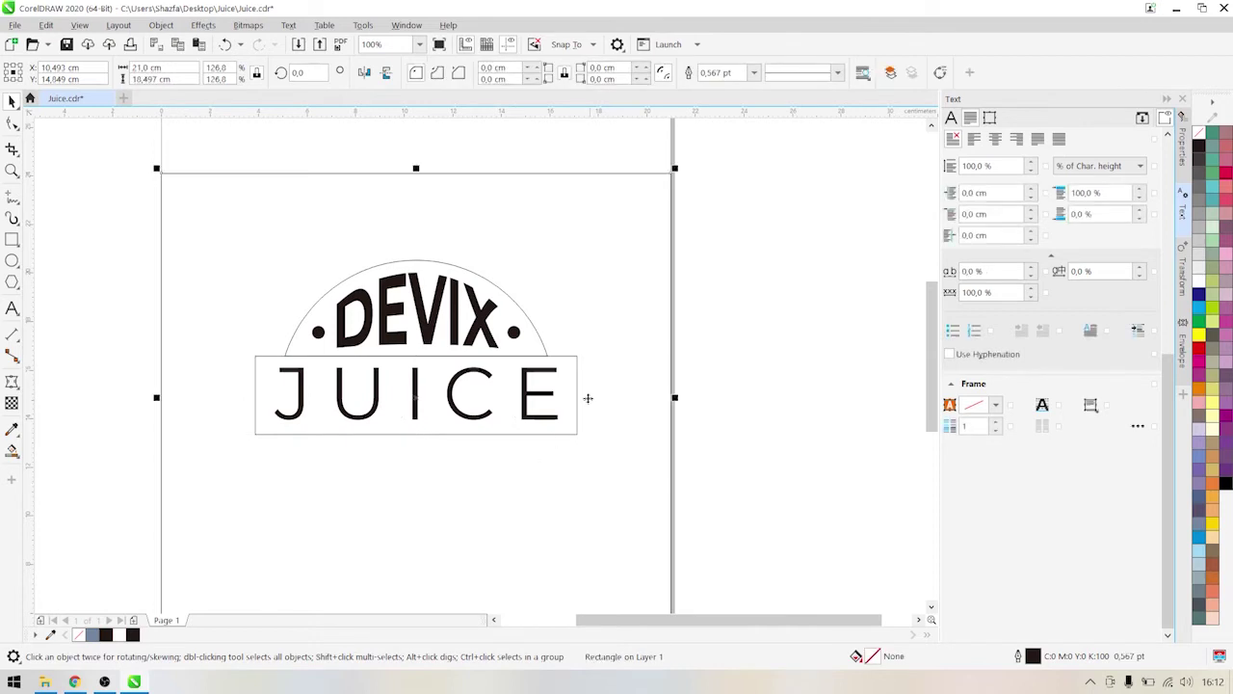
drag(578, 394, 577, 311)
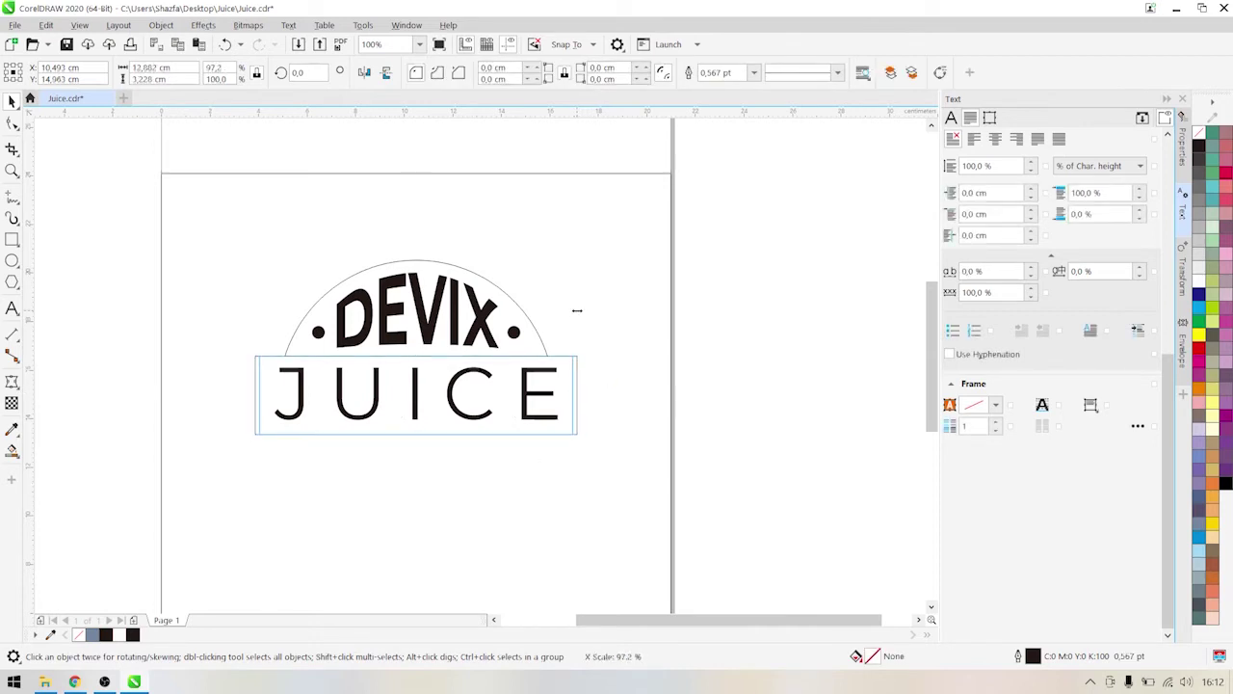
drag(577, 310, 576, 313)
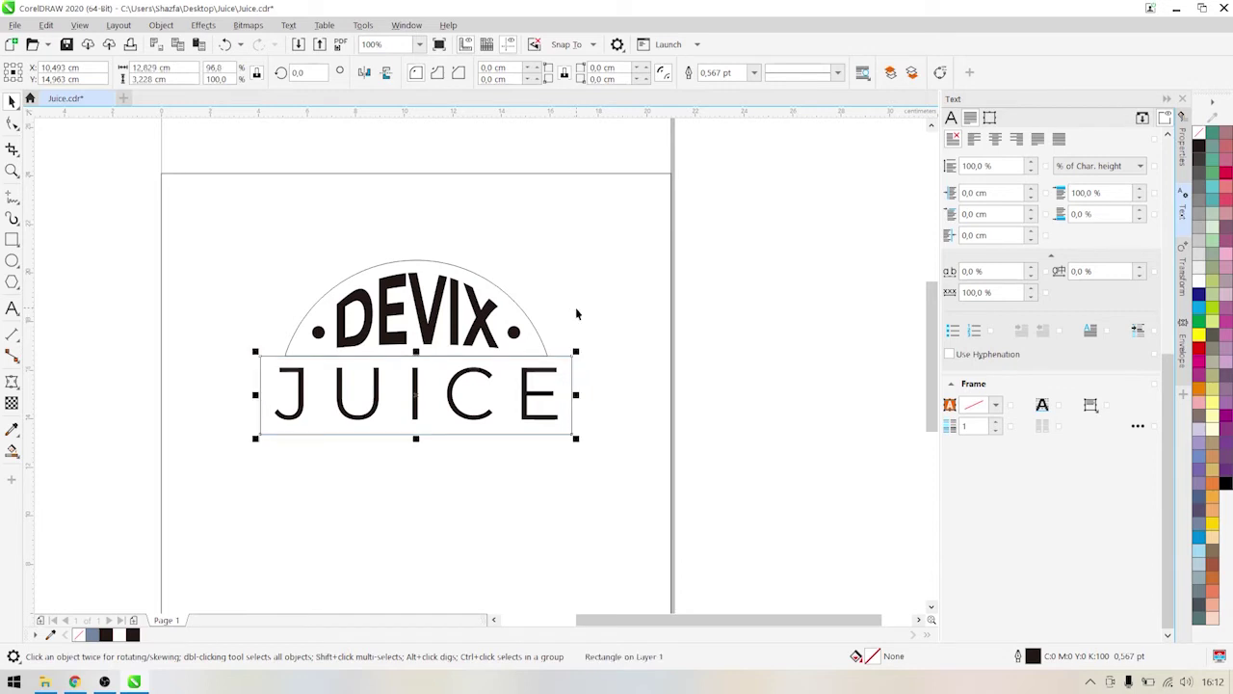
click(533, 335)
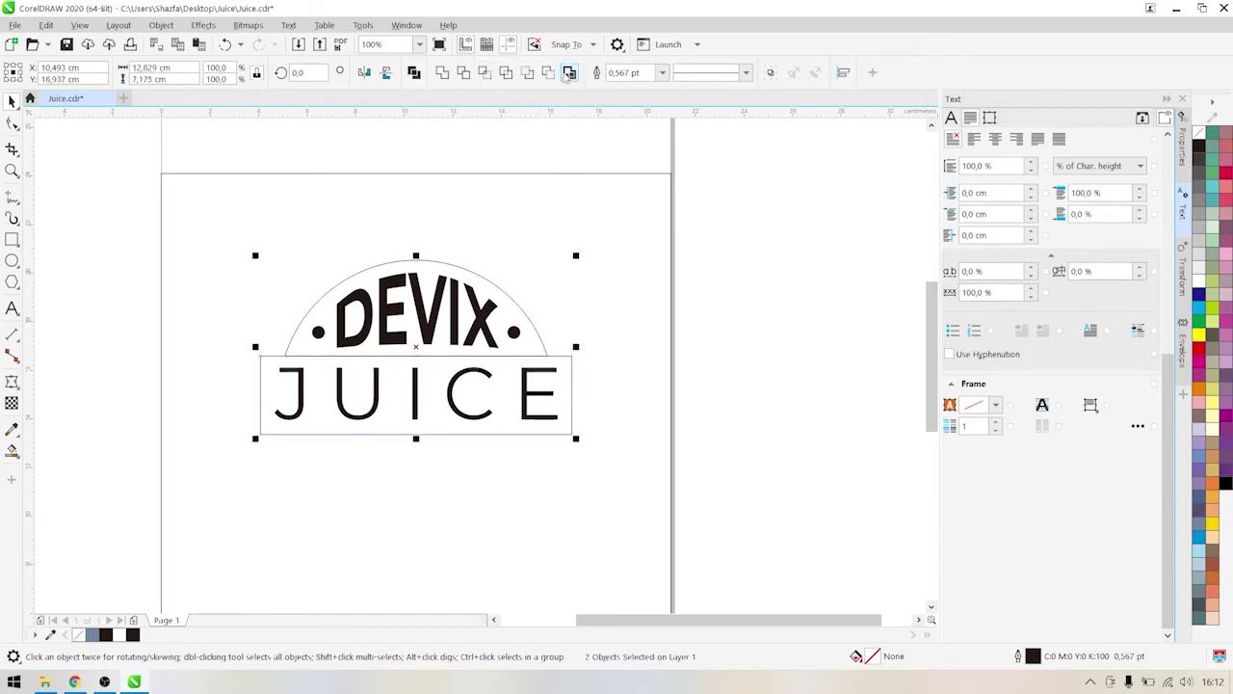
right_click(416, 347)
key(Escape)
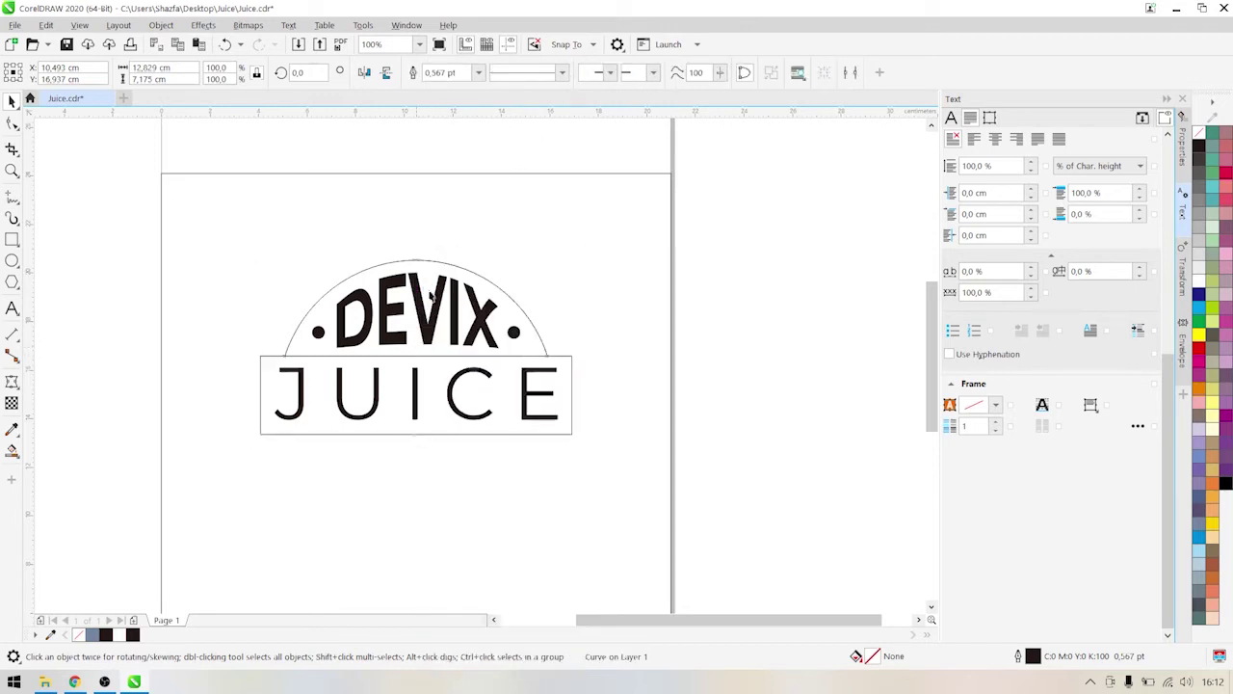
click(569, 375)
click(543, 342)
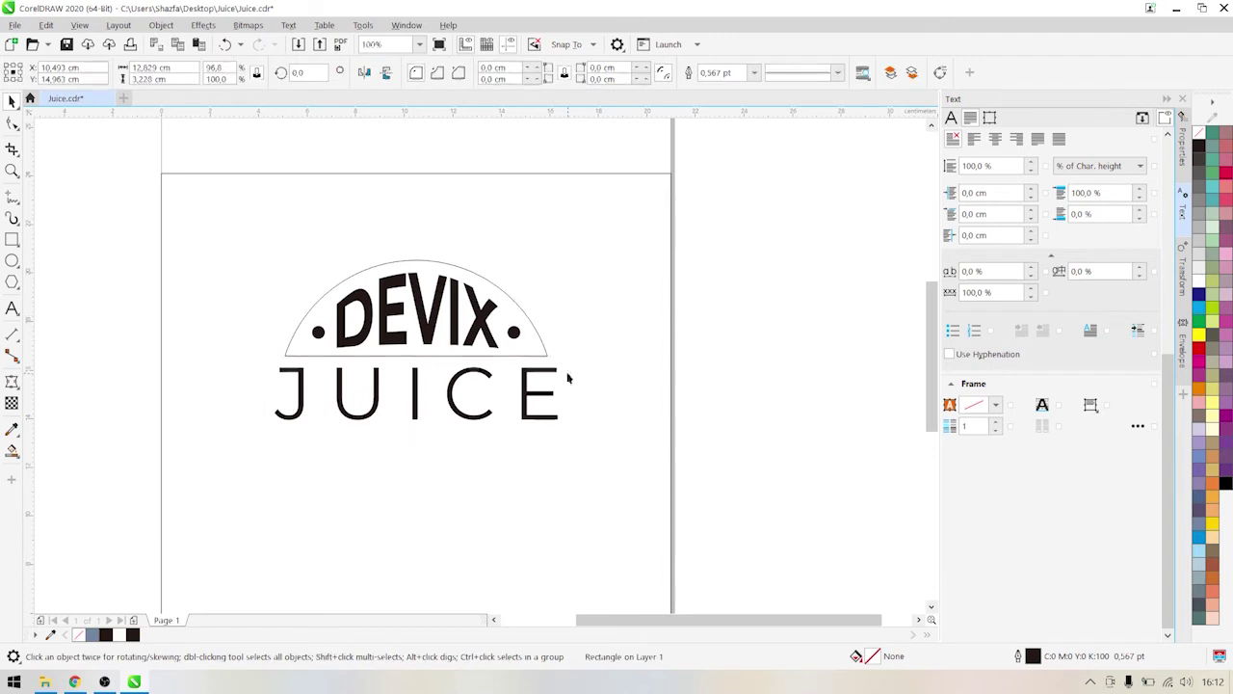
key(Delete)
key(ctrl+z)
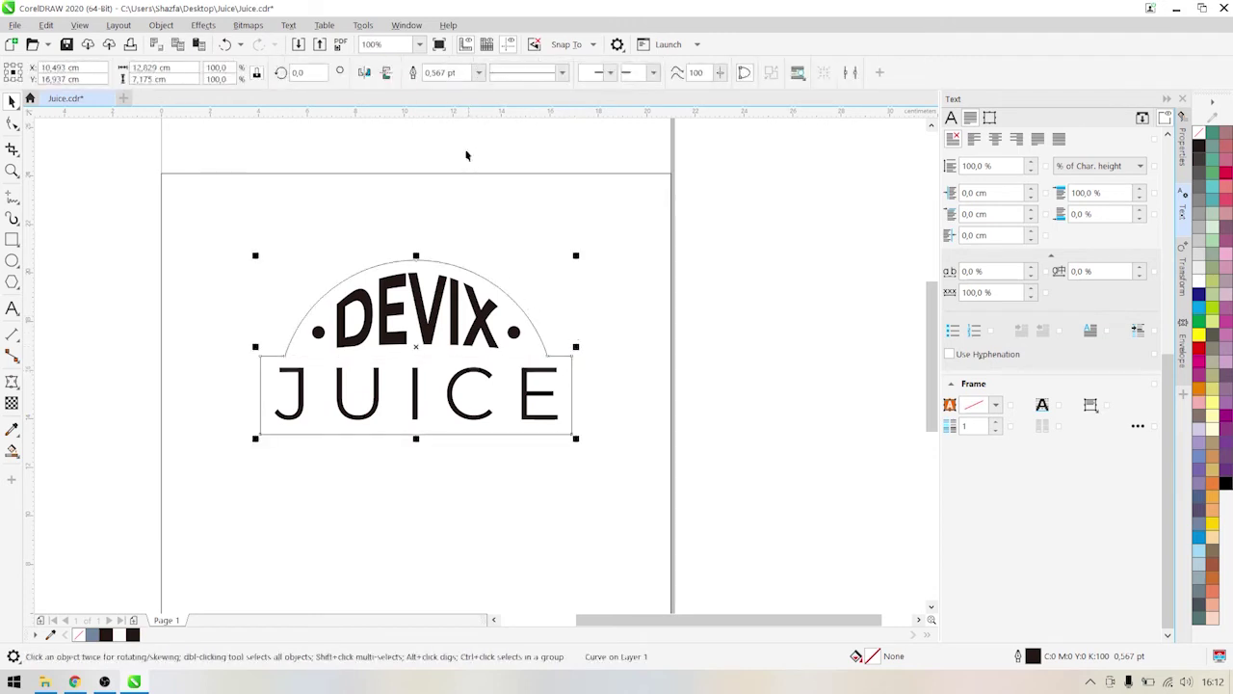
Give the arch-and-rectangle badge outline an 8 pt stroke.
click(442, 72)
text(2)
key(Return)
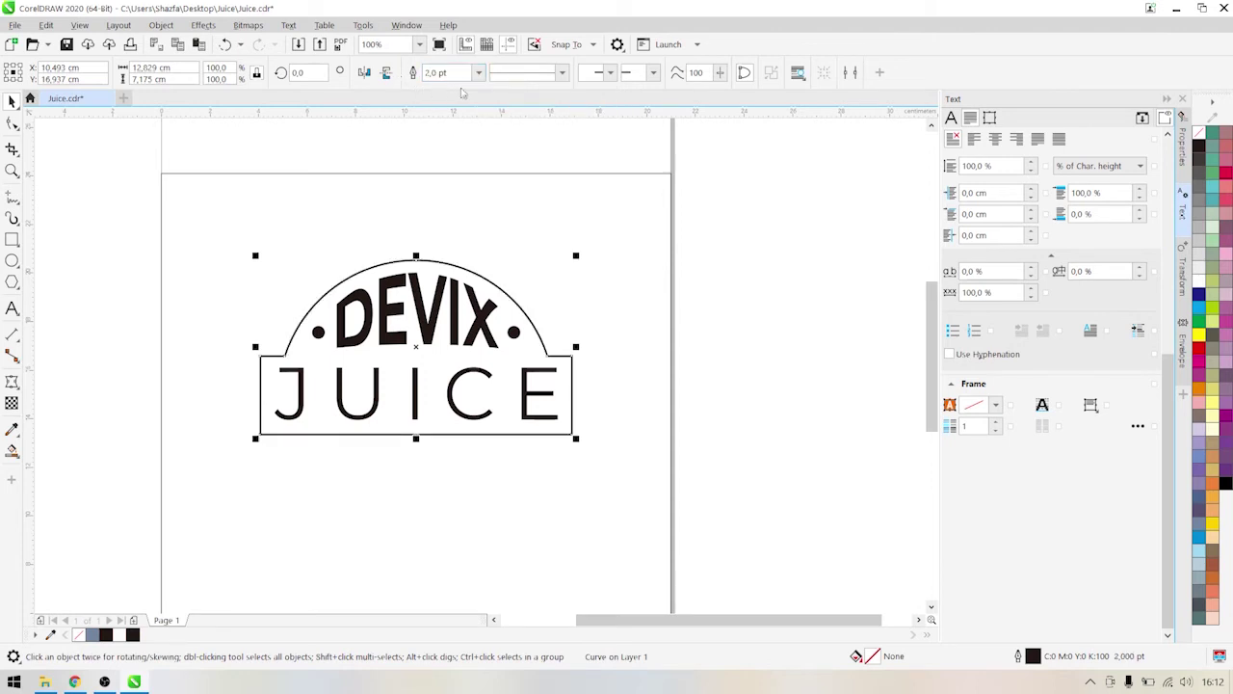
click(478, 72)
click(447, 193)
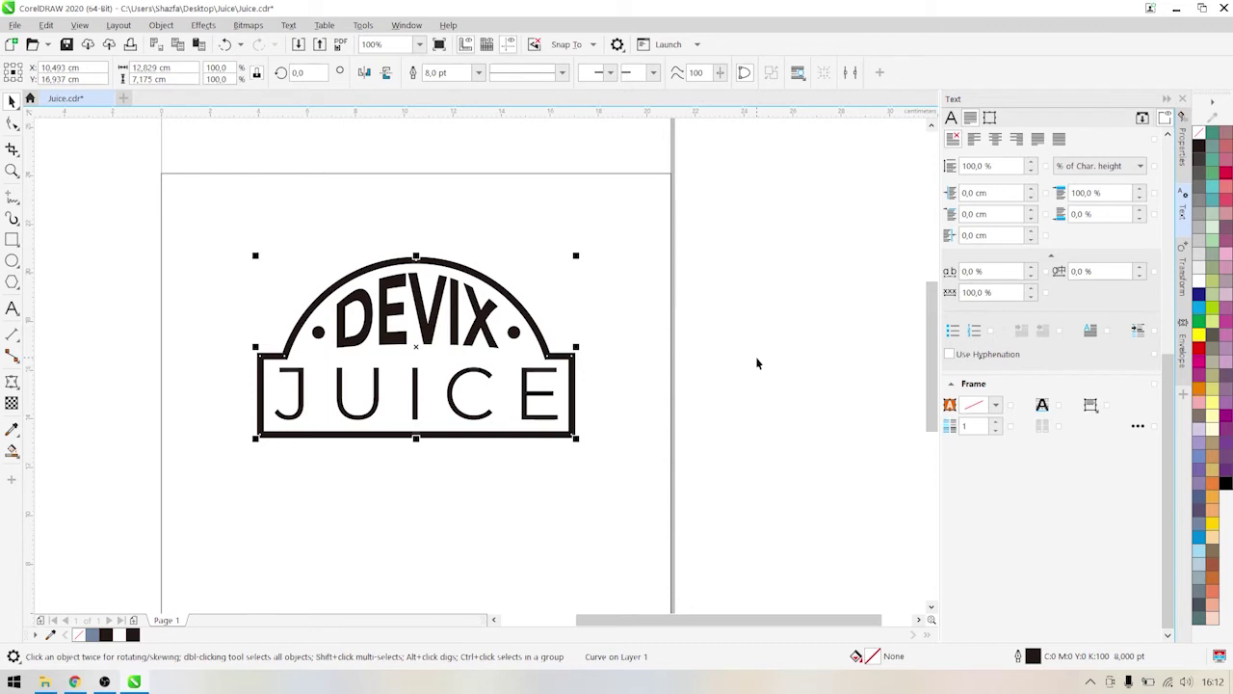
Nudge the JUICE text slightly down within its frame.
click(757, 363)
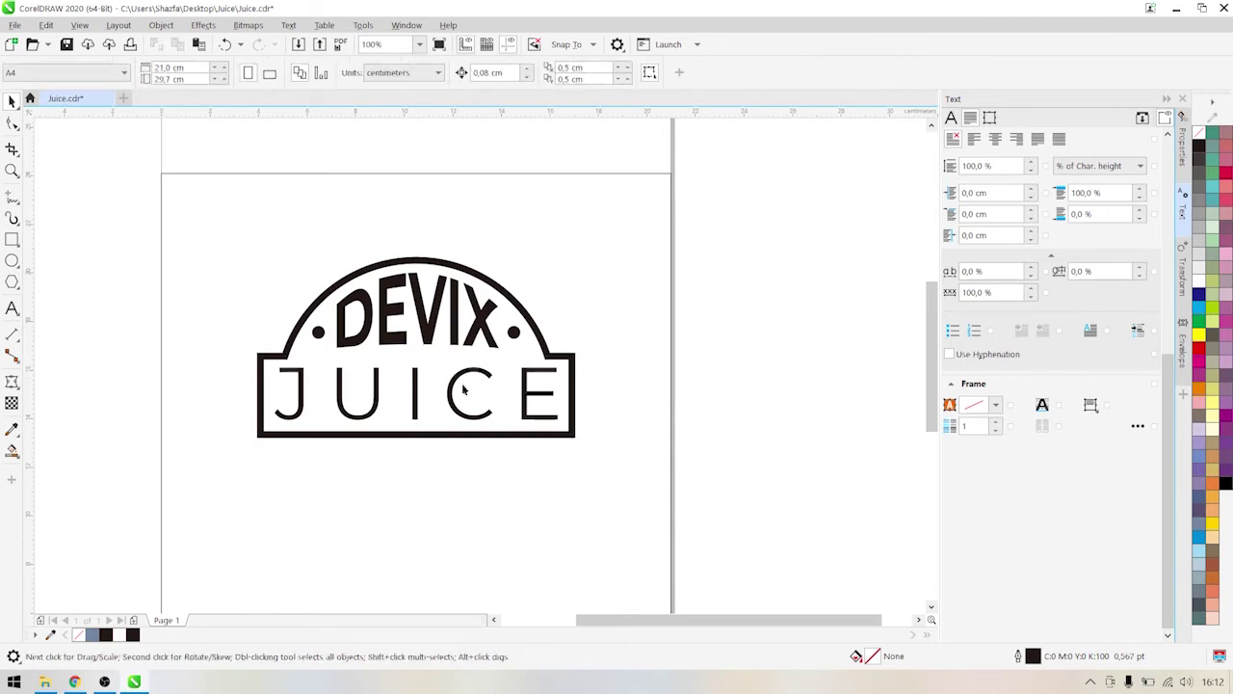
click(416, 395)
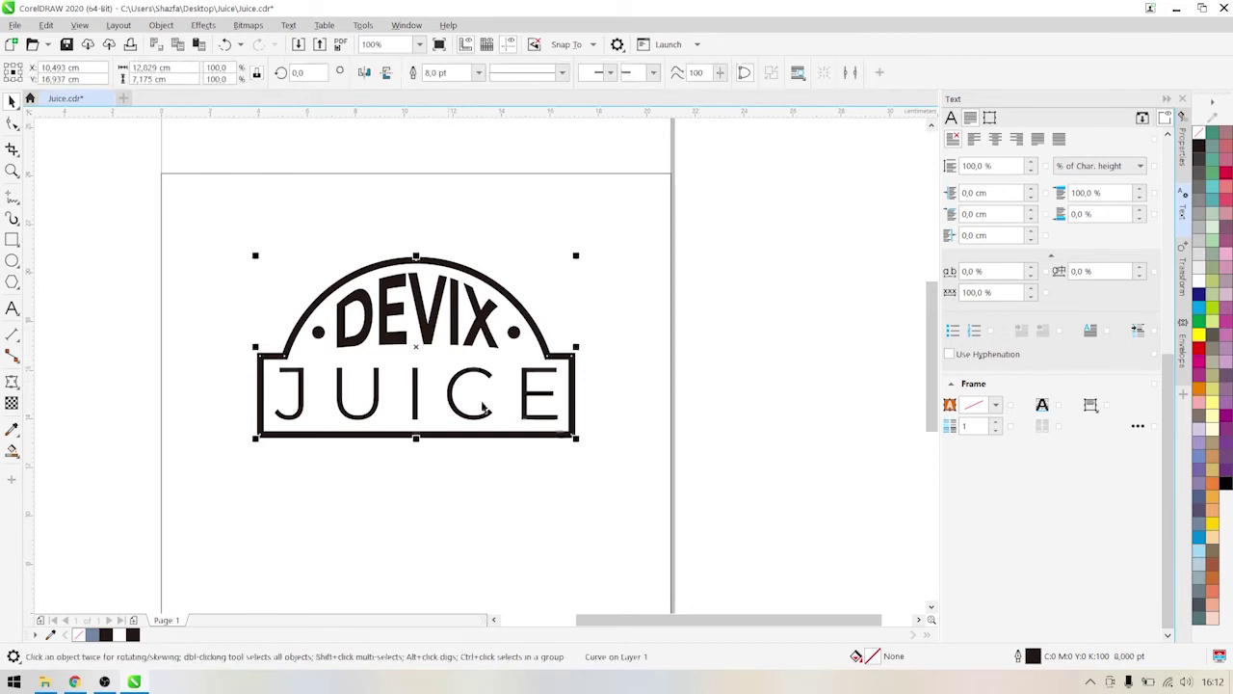
drag(720, 488, 231, 355)
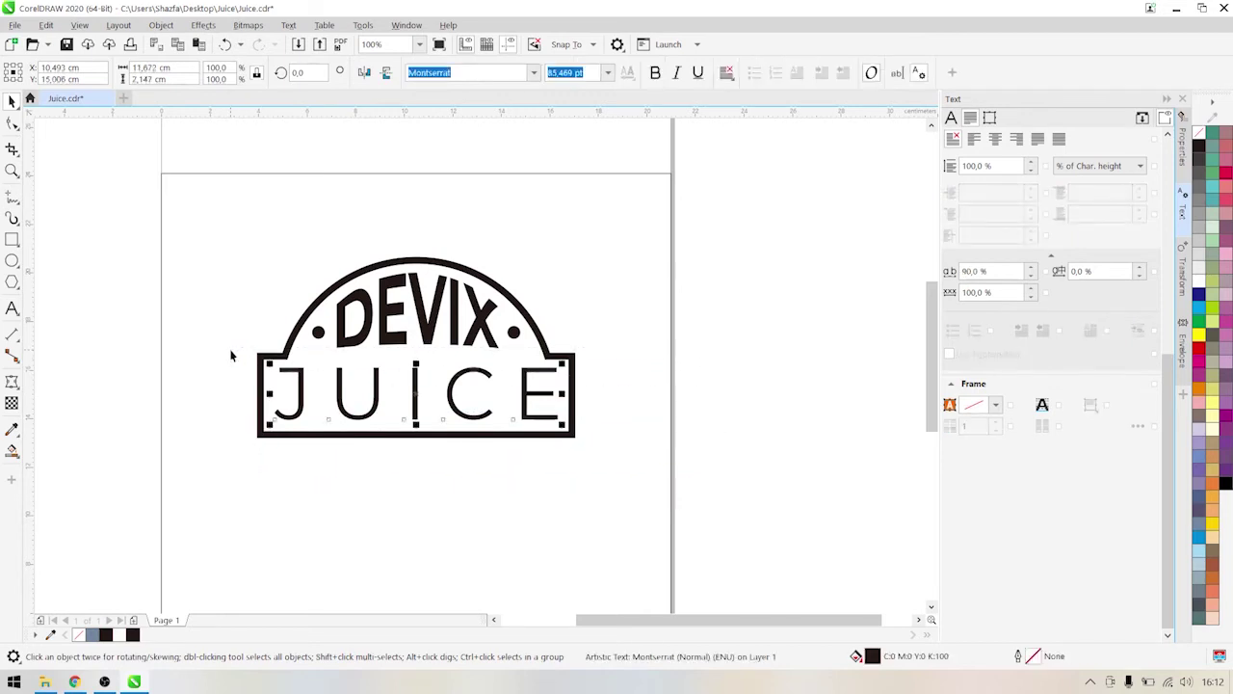
key(Down)
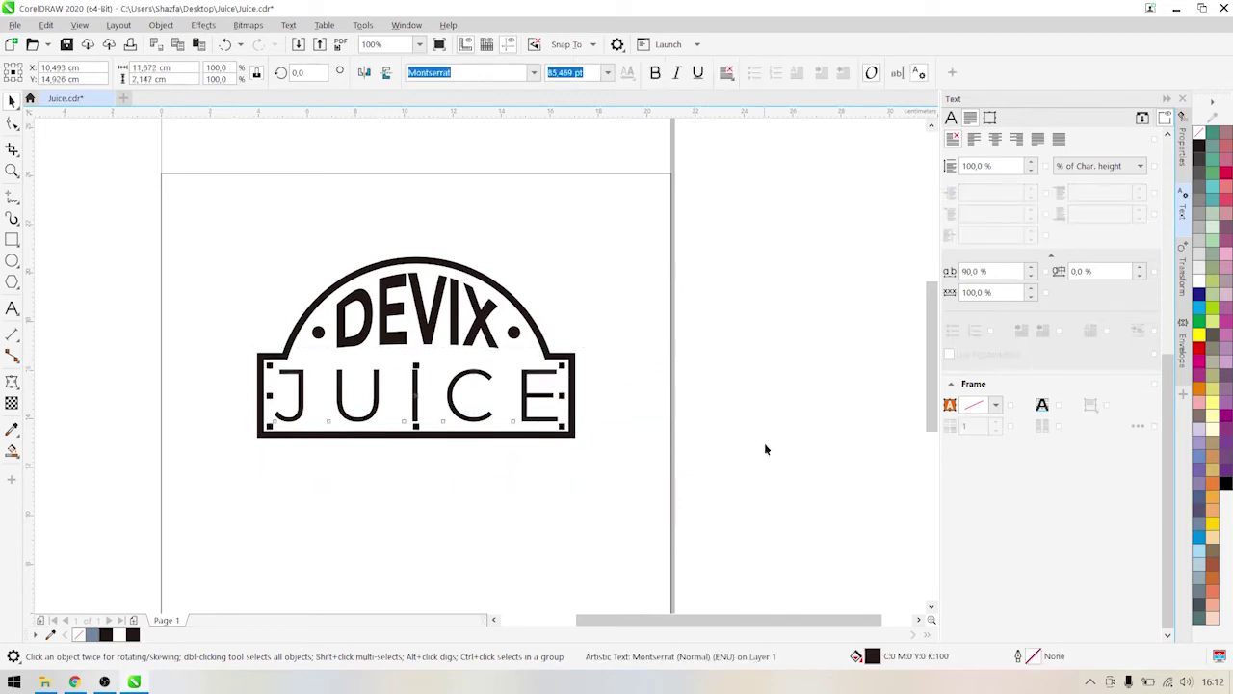
click(766, 449)
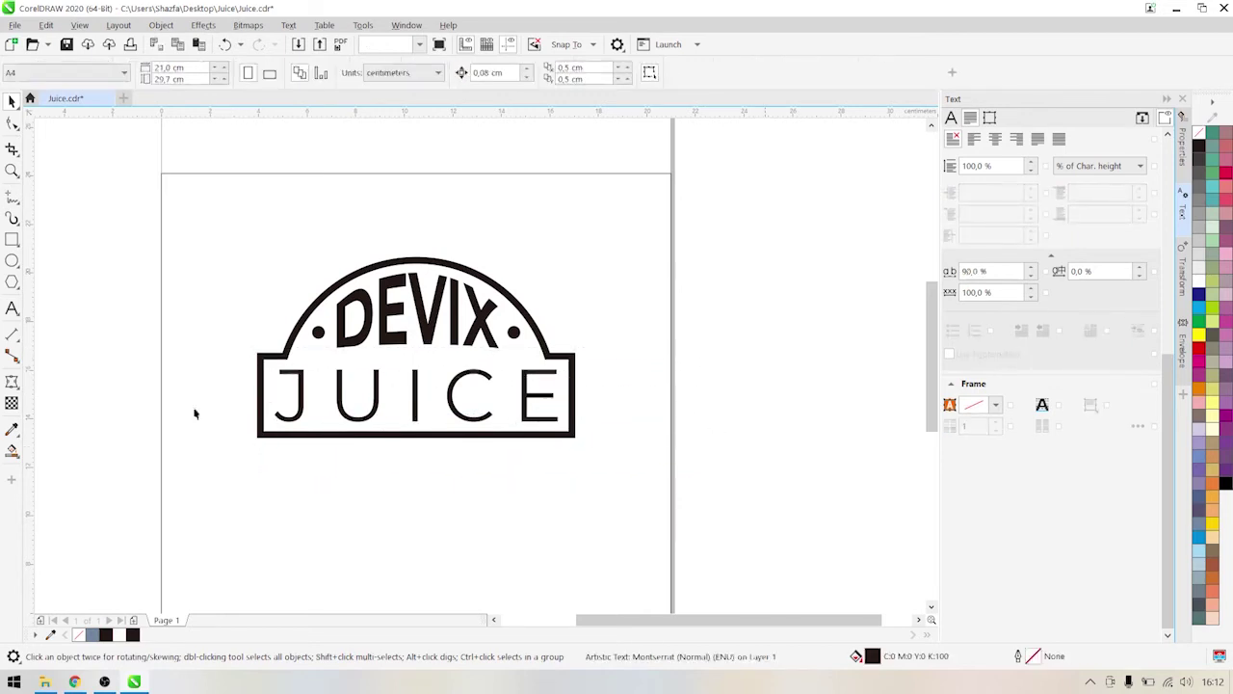
Draw a roughly 5.8 × 1.7 cm rectangle below the badge.
click(11, 239)
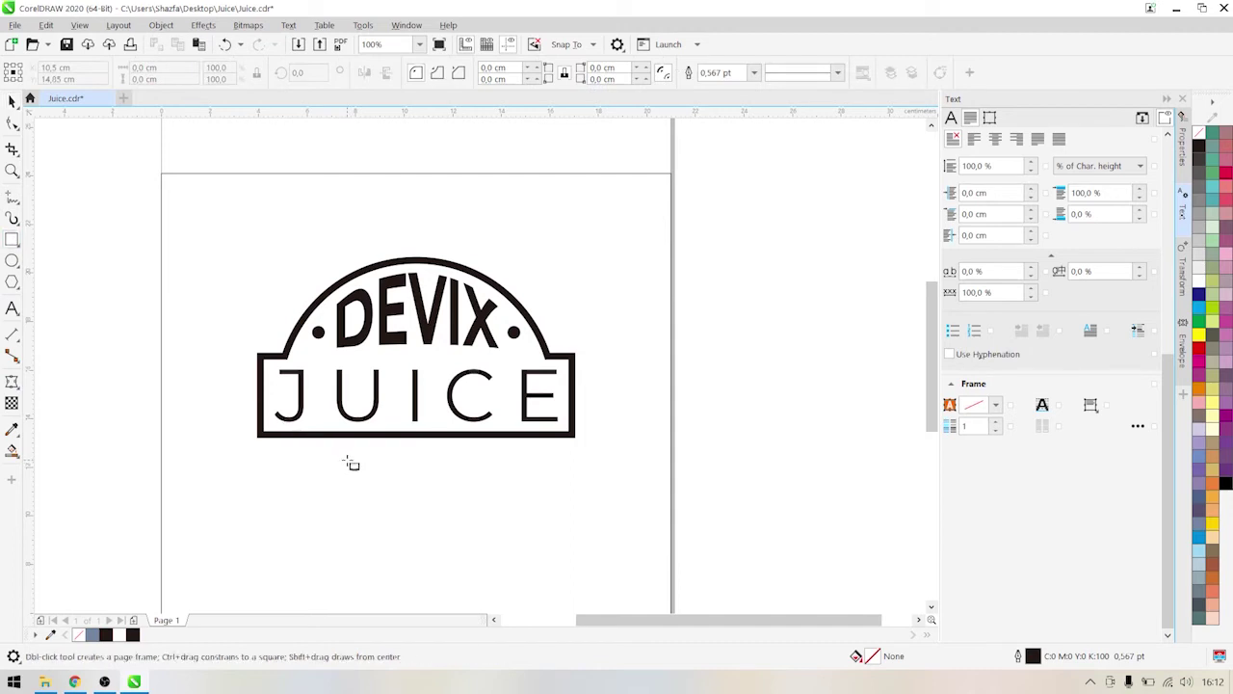
drag(347, 462, 489, 425)
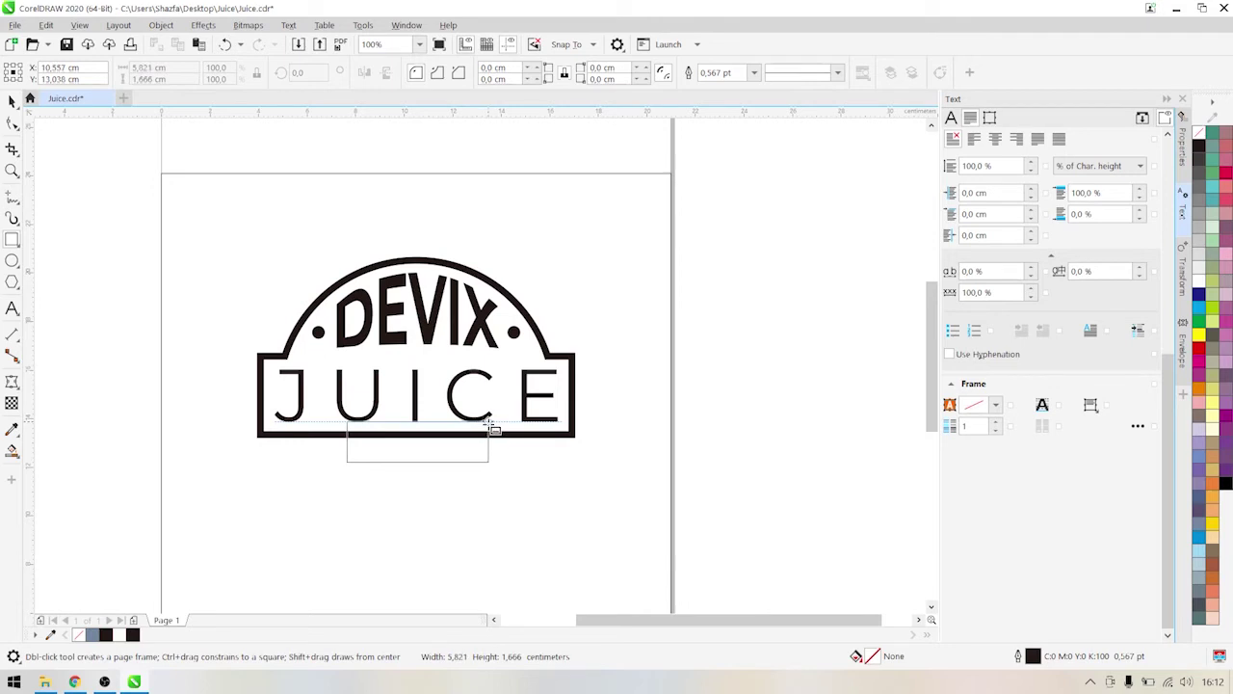
drag(490, 425, 490, 425)
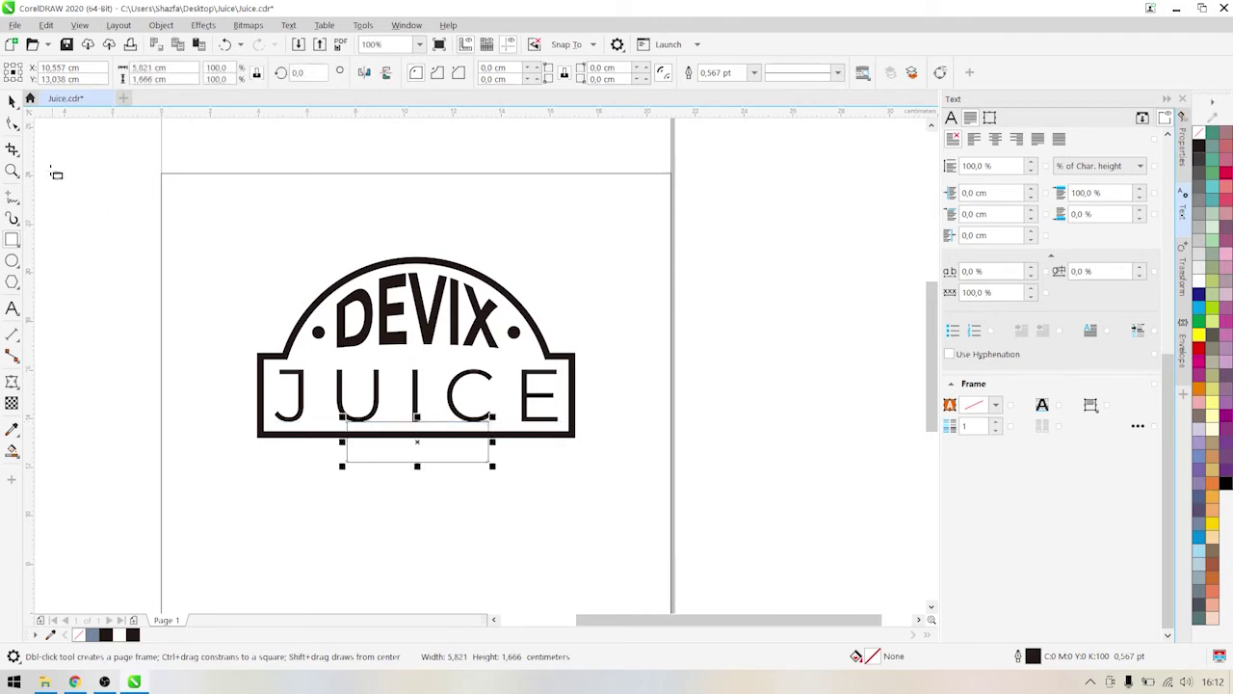
click(12, 101)
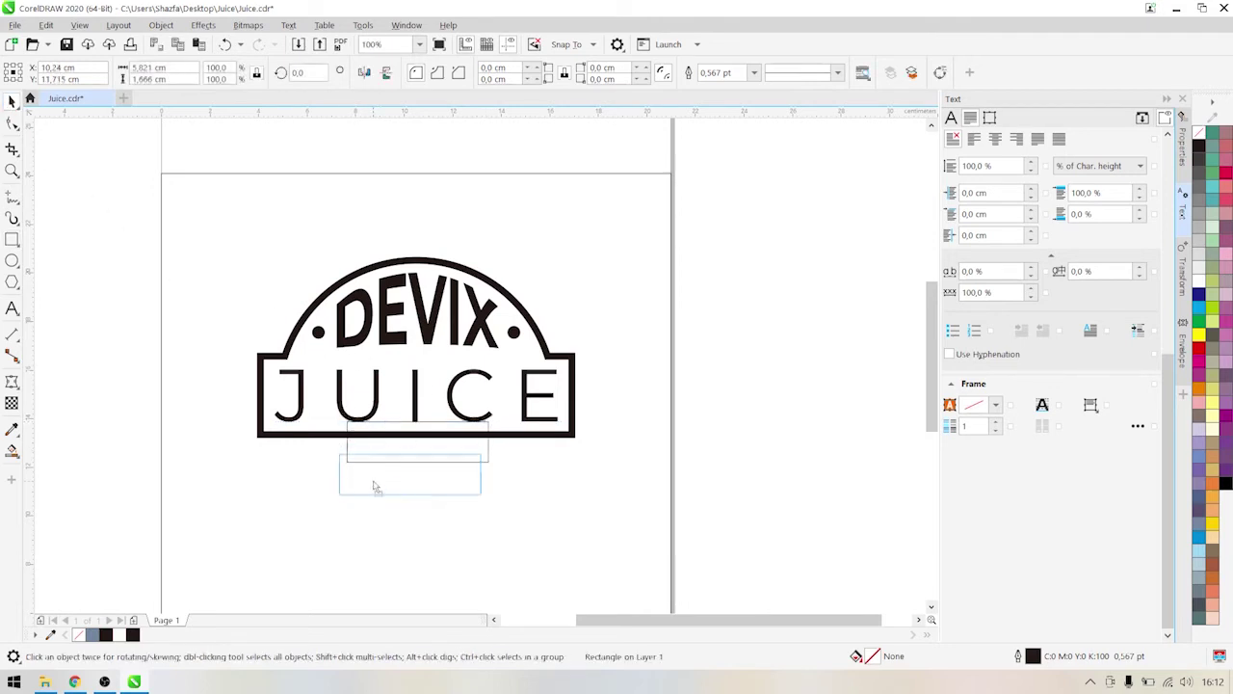
drag(381, 449, 368, 529)
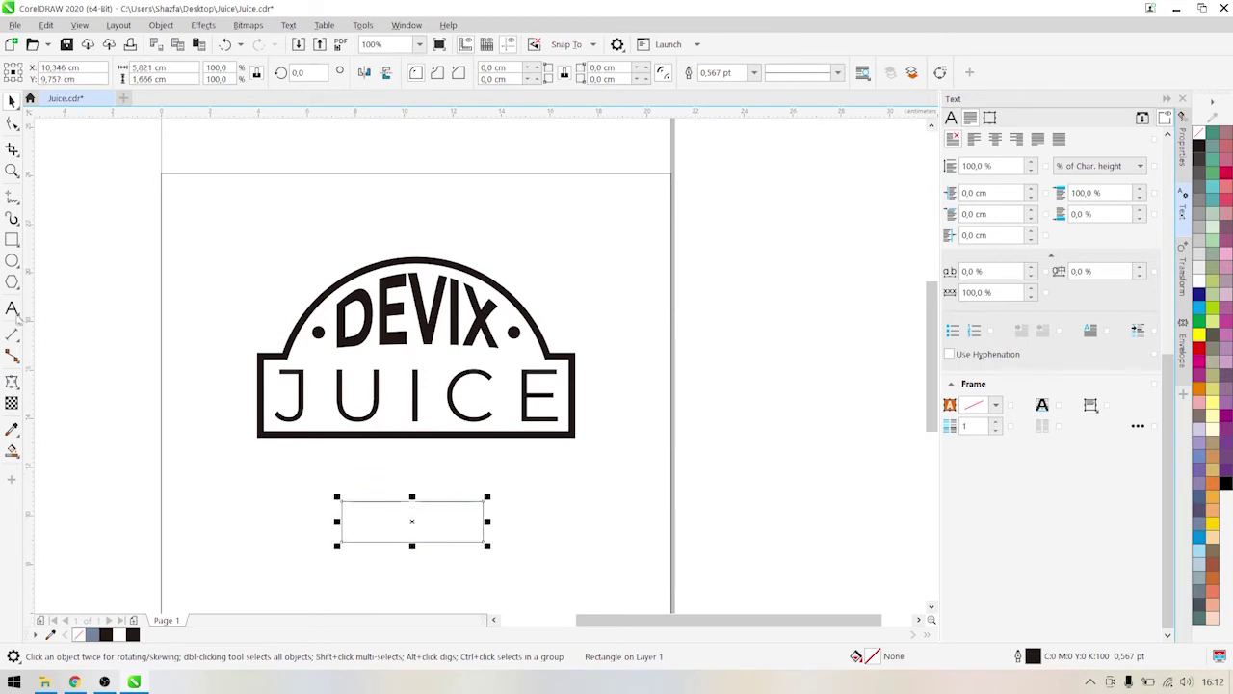
click(11, 308)
click(322, 454)
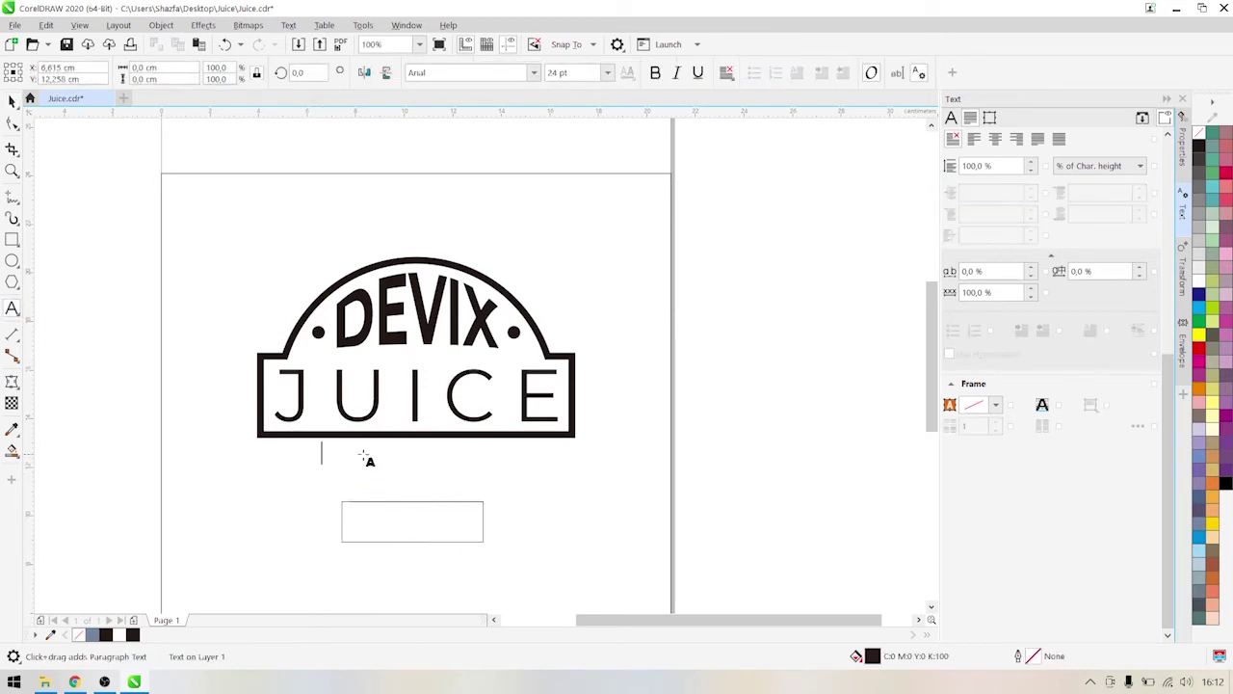
Type Strawberry below the badge and set it in Montserrat Bold.
text(Stra)
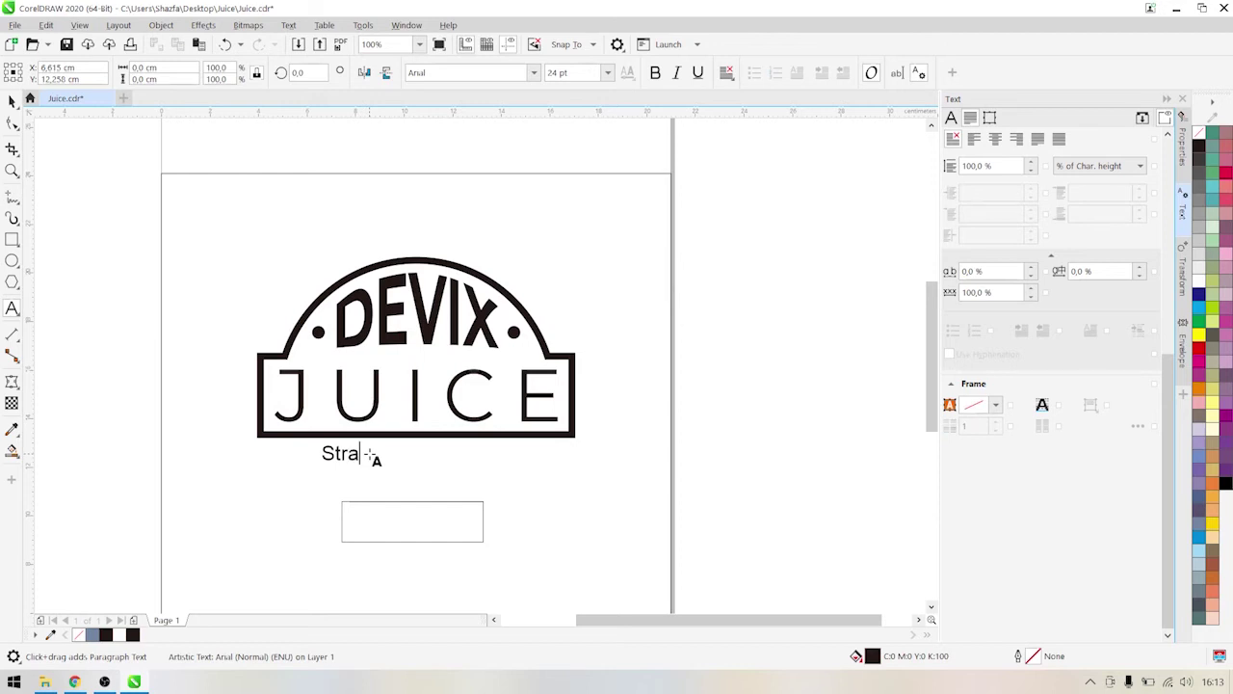
text(wberry)
click(12, 100)
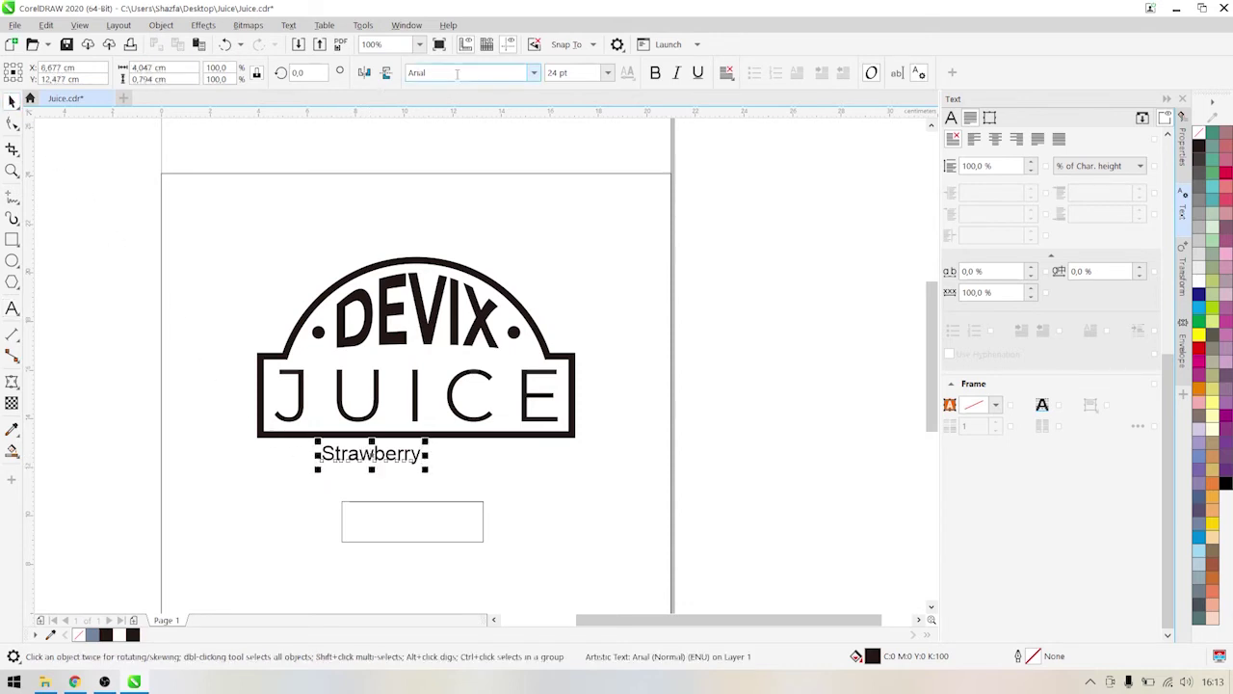
click(459, 74)
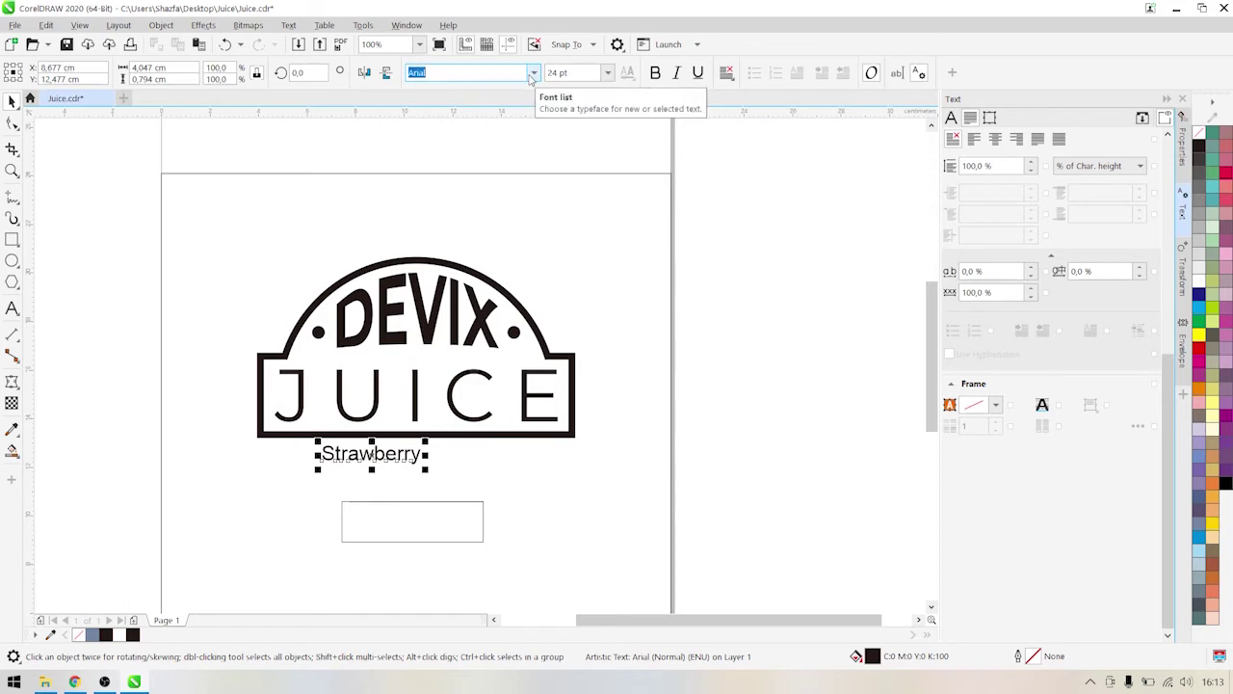
click(535, 73)
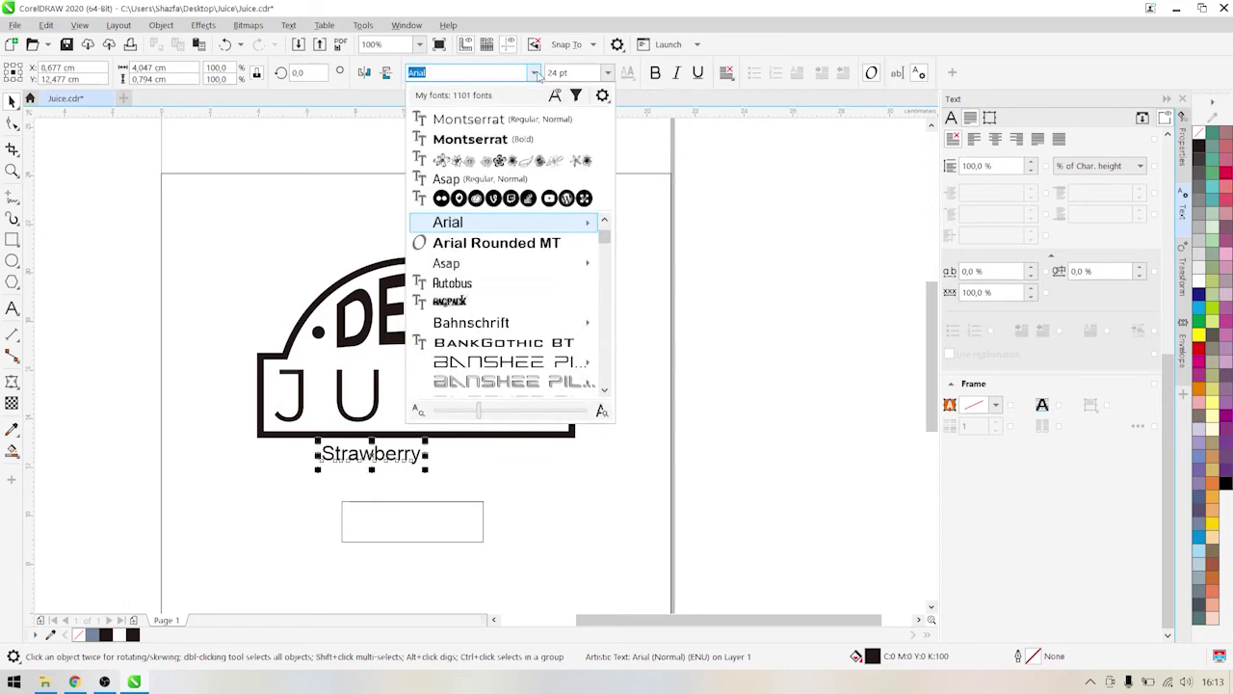
click(511, 140)
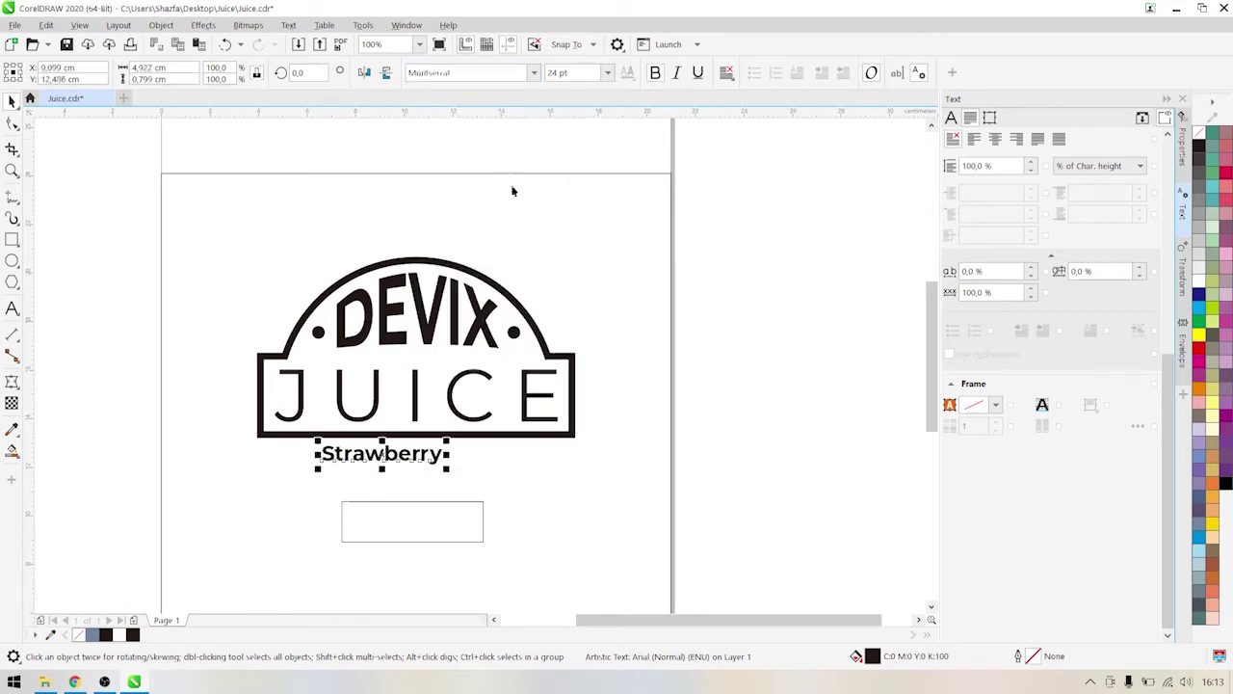
Give Strawberry 60% character spacing and select it together with the JUICE frame.
triple_click(1001, 271)
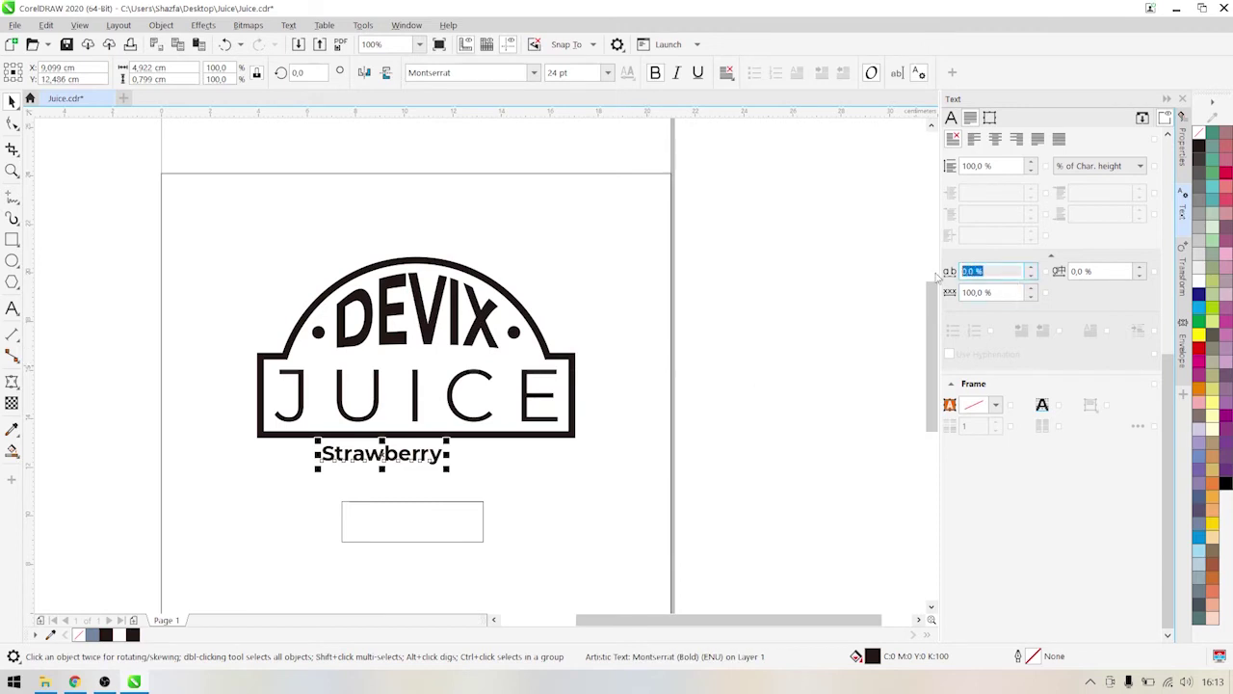
text(60)
key(Return)
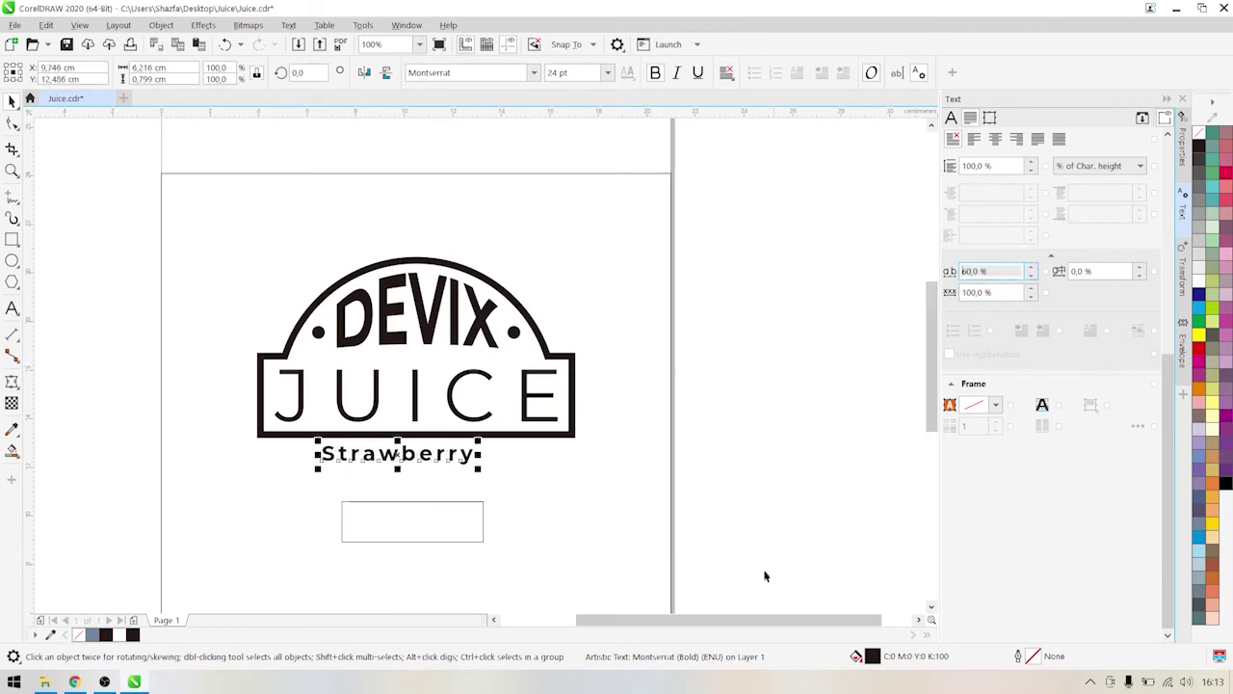
scroll(362, 443, up, 1)
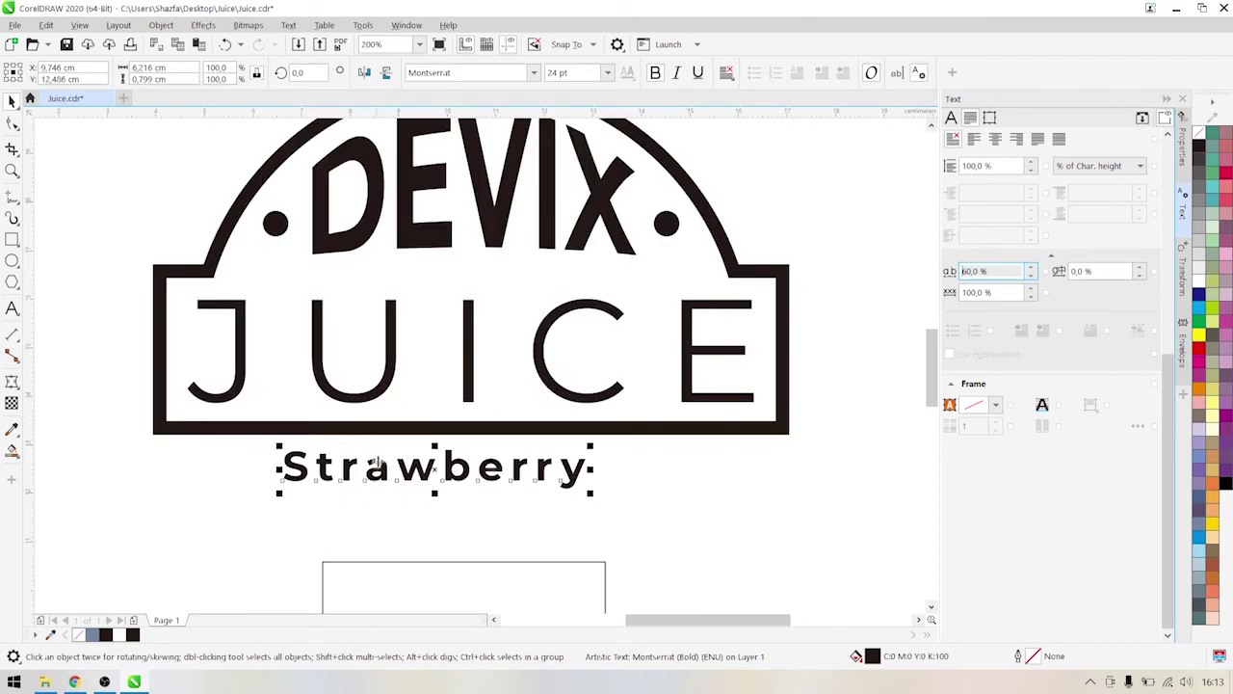
shift+click(492, 431)
Centre Strawberry under the frame and fit the rectangle around it, bottom-aligned to the frame.
key(c)
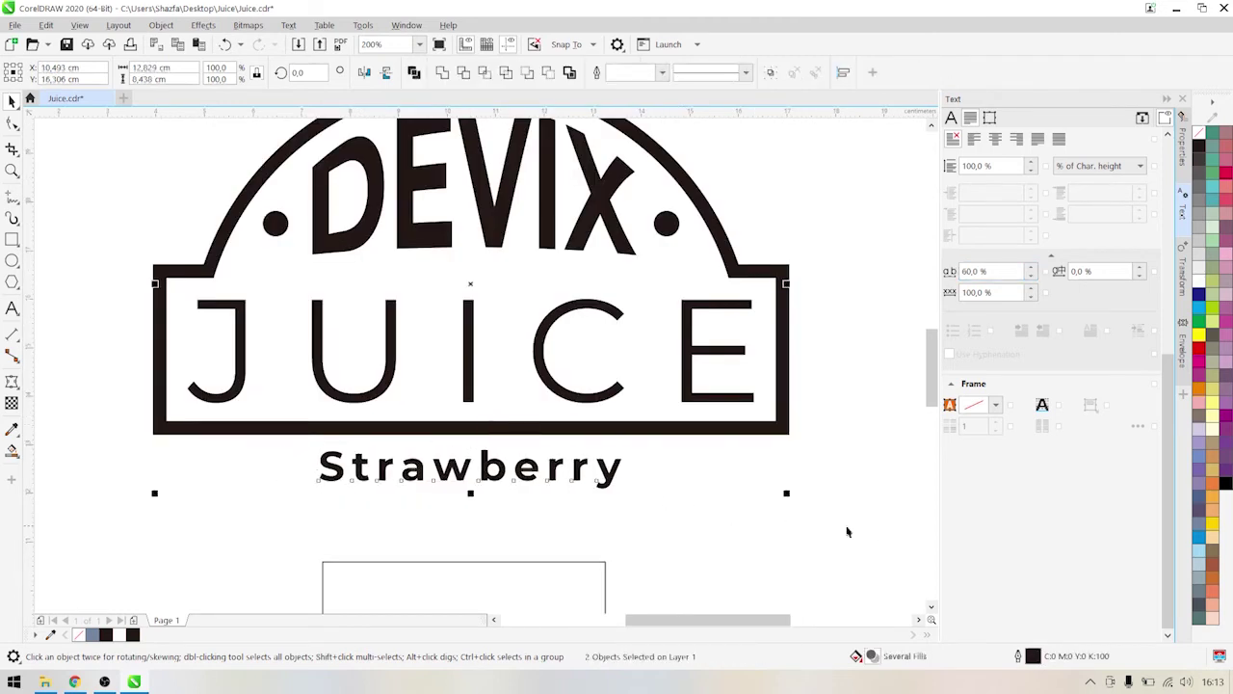
click(616, 569)
mouse_move(605, 594)
mouse_down()
mouse_move(583, 467)
mouse_move(636, 470)
mouse_up()
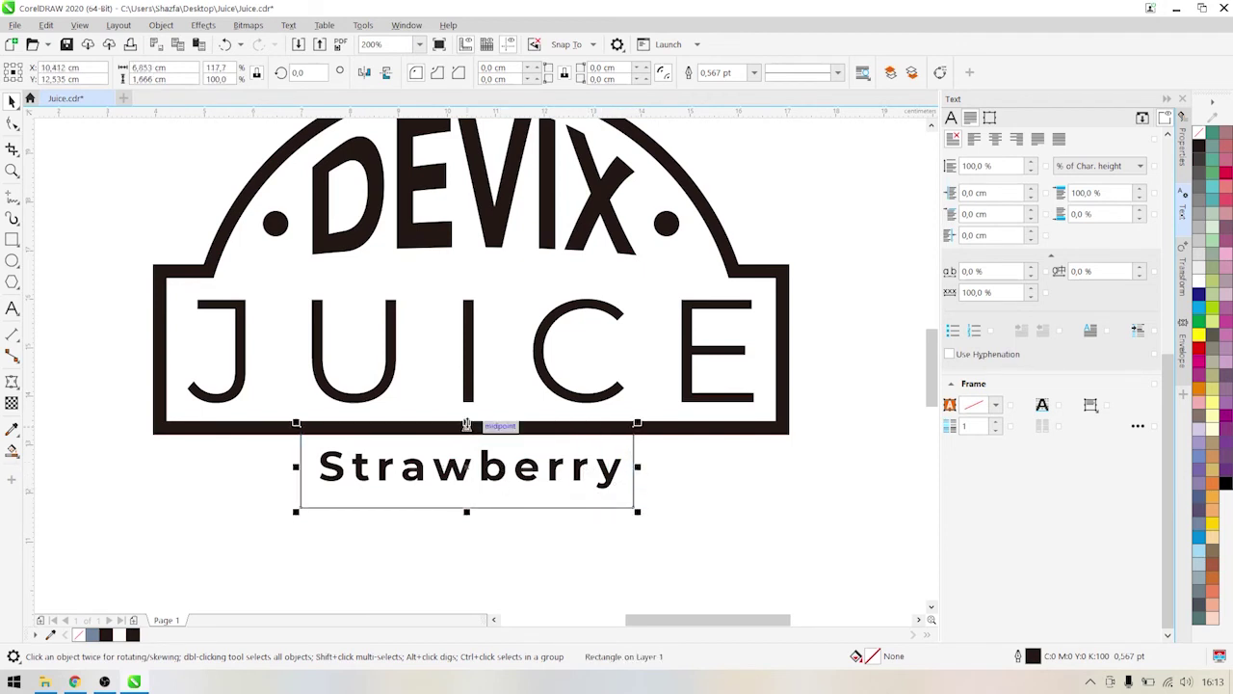
drag(466, 424, 502, 427)
shift+click(686, 430)
key(b)
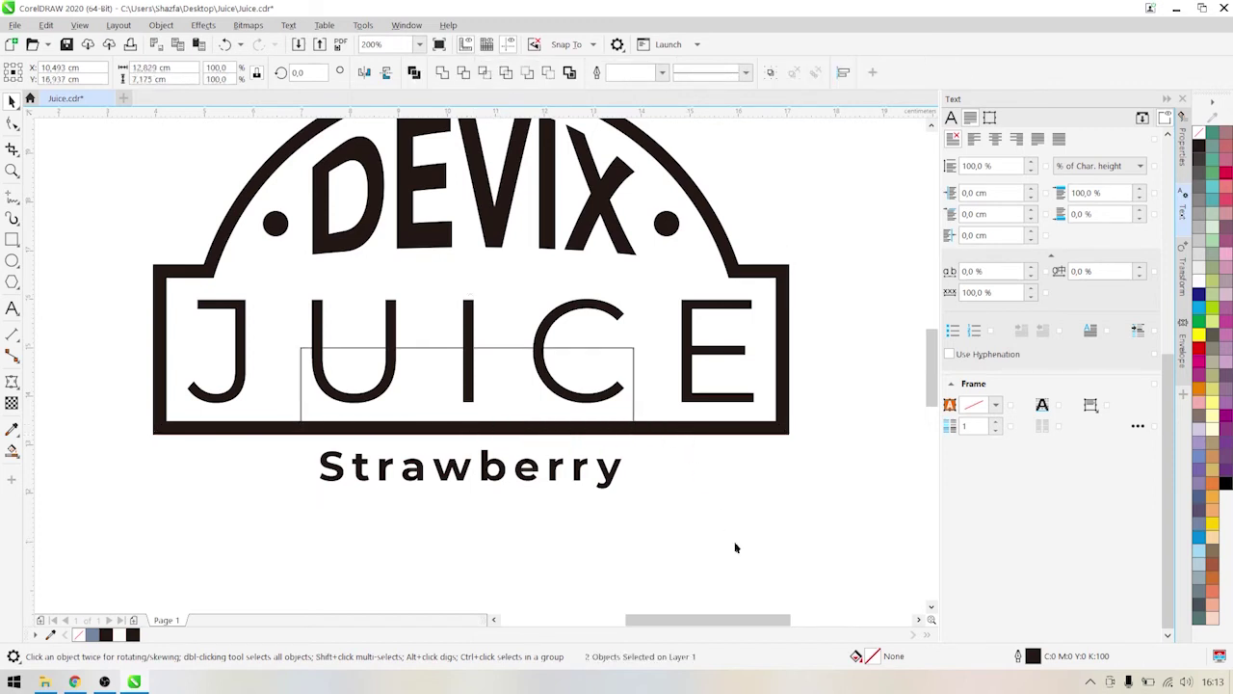
click(635, 378)
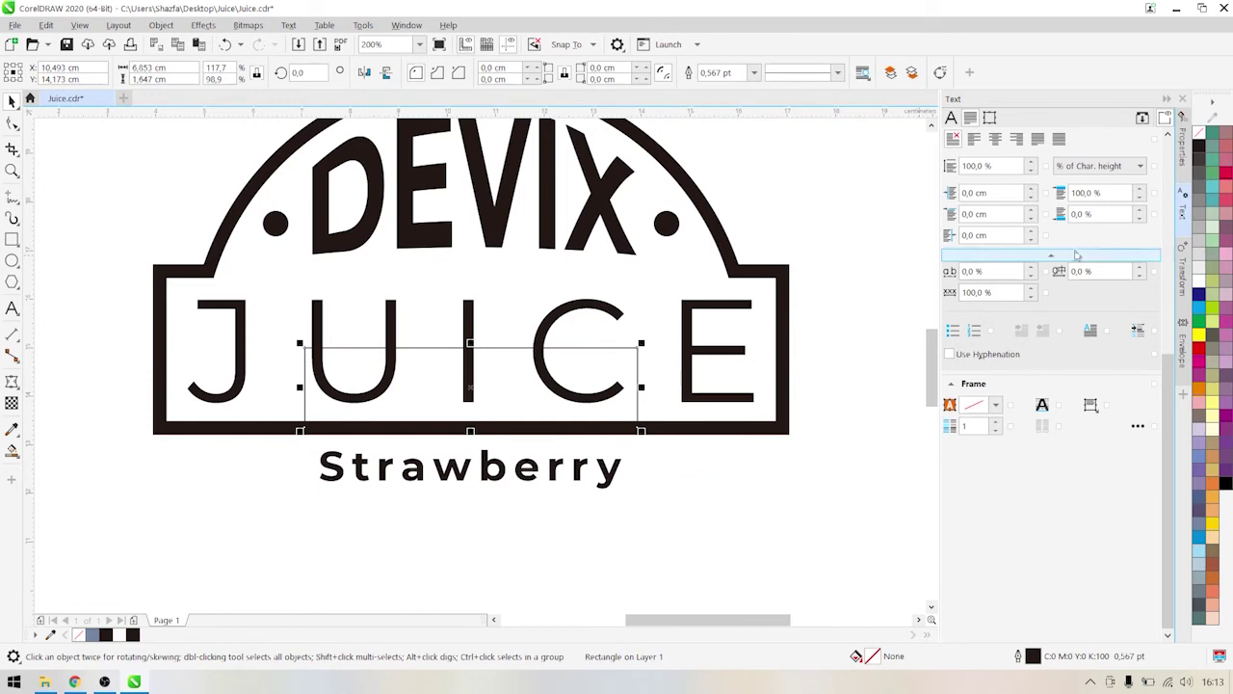
click(1183, 273)
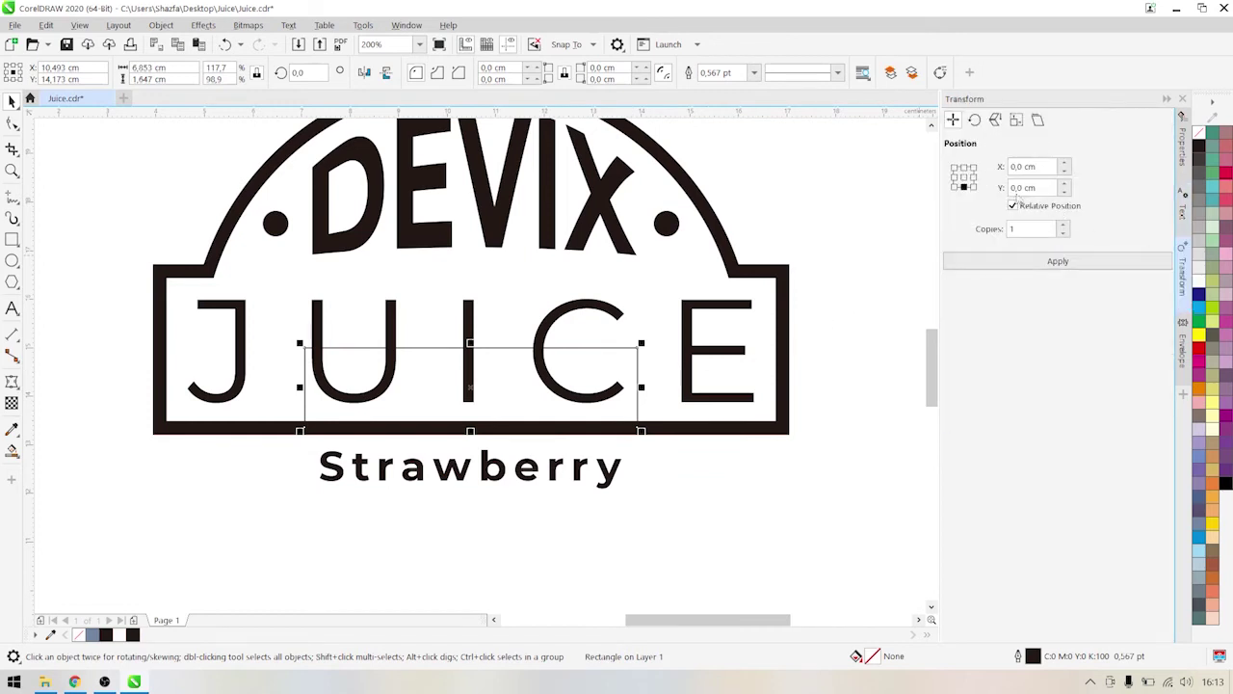
Move the rectangle beneath the JUICE frame and make it solid black with no outline.
click(963, 187)
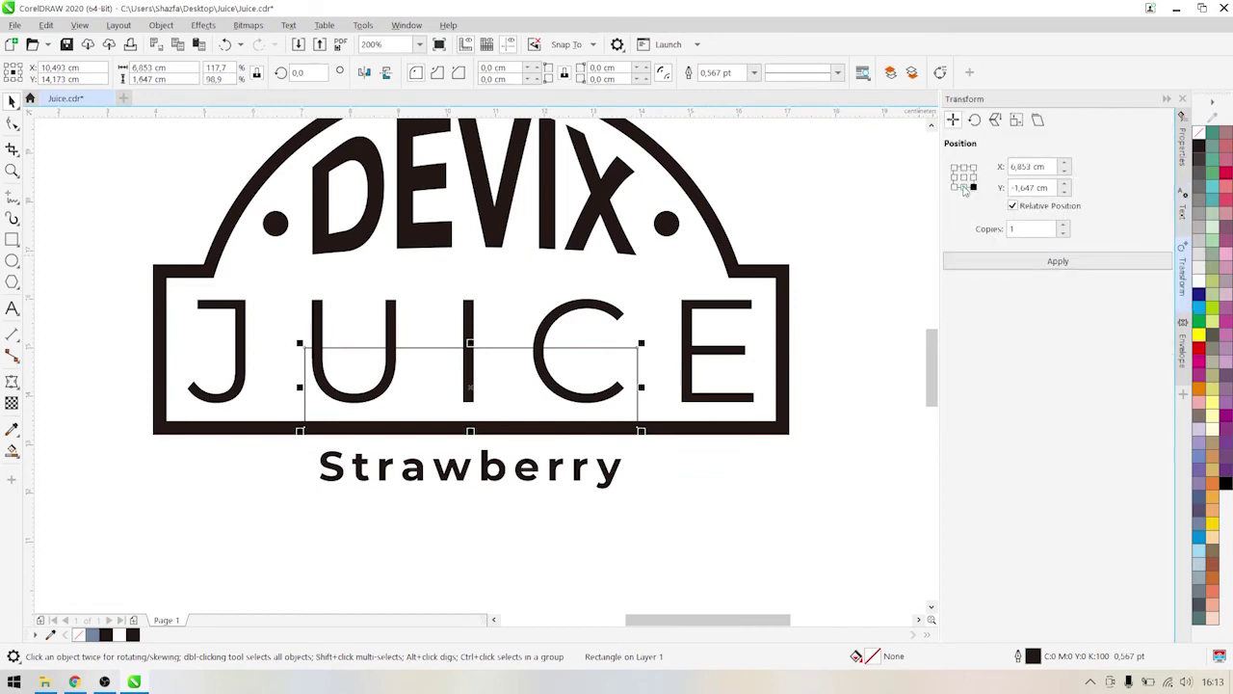
click(1064, 233)
click(1058, 262)
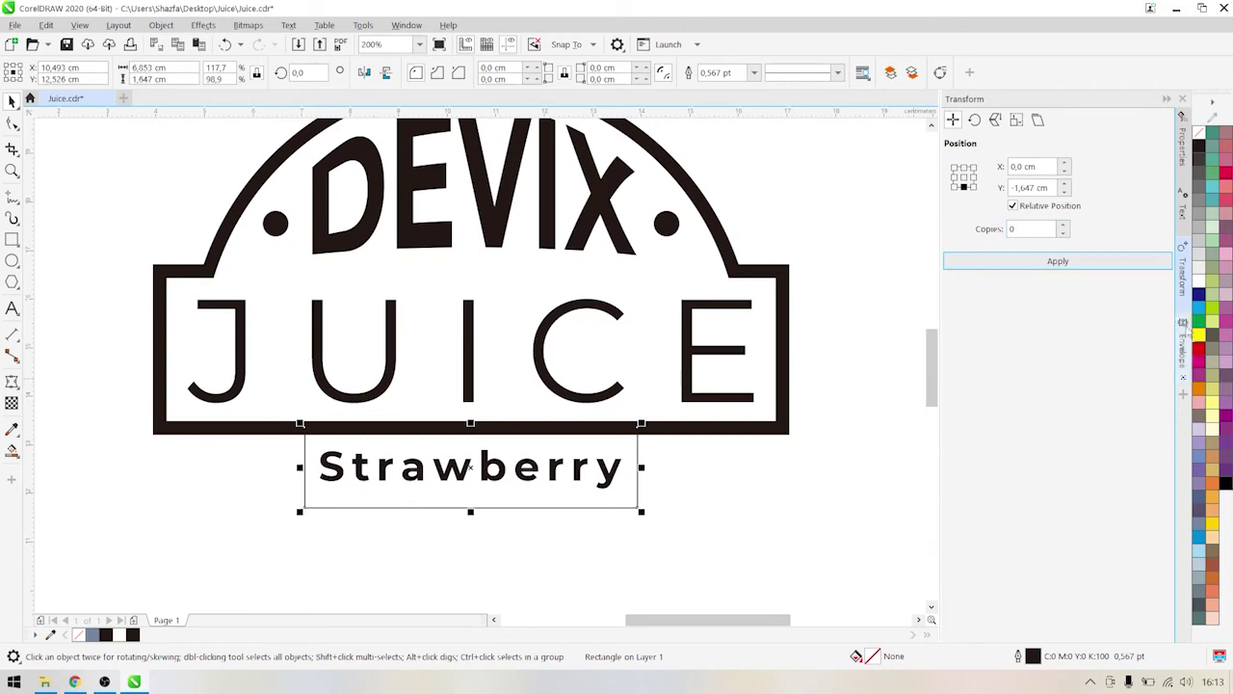
click(1199, 144)
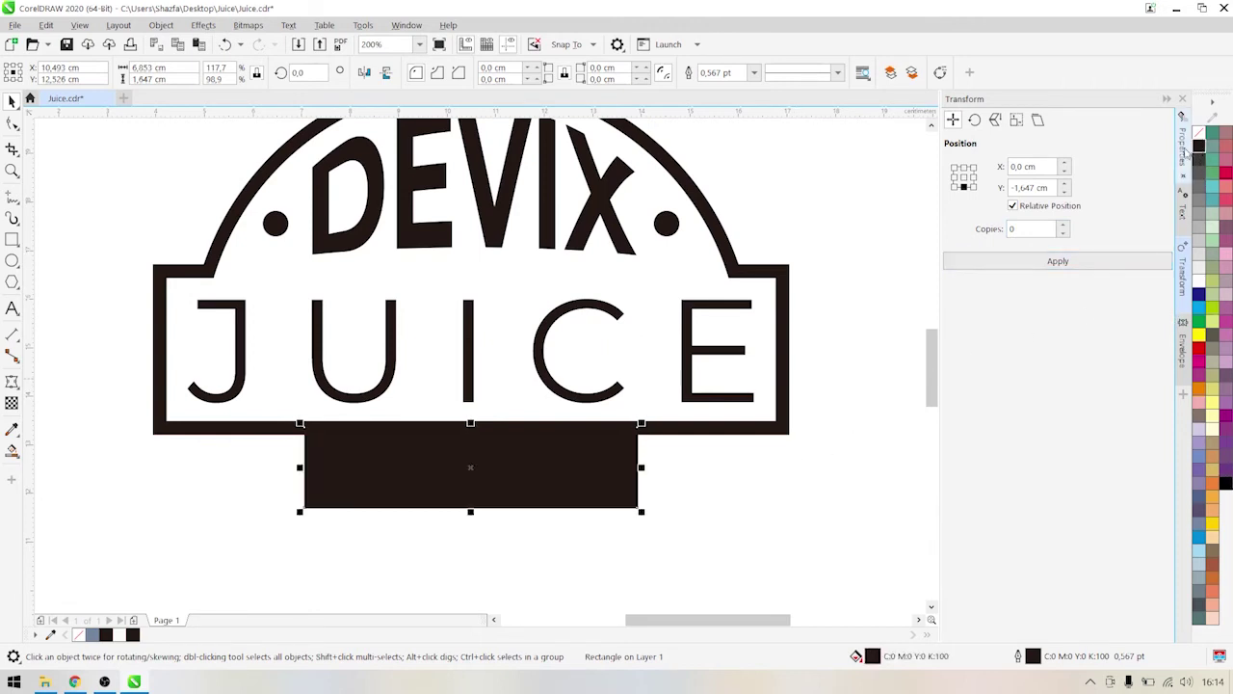
right_click(1198, 132)
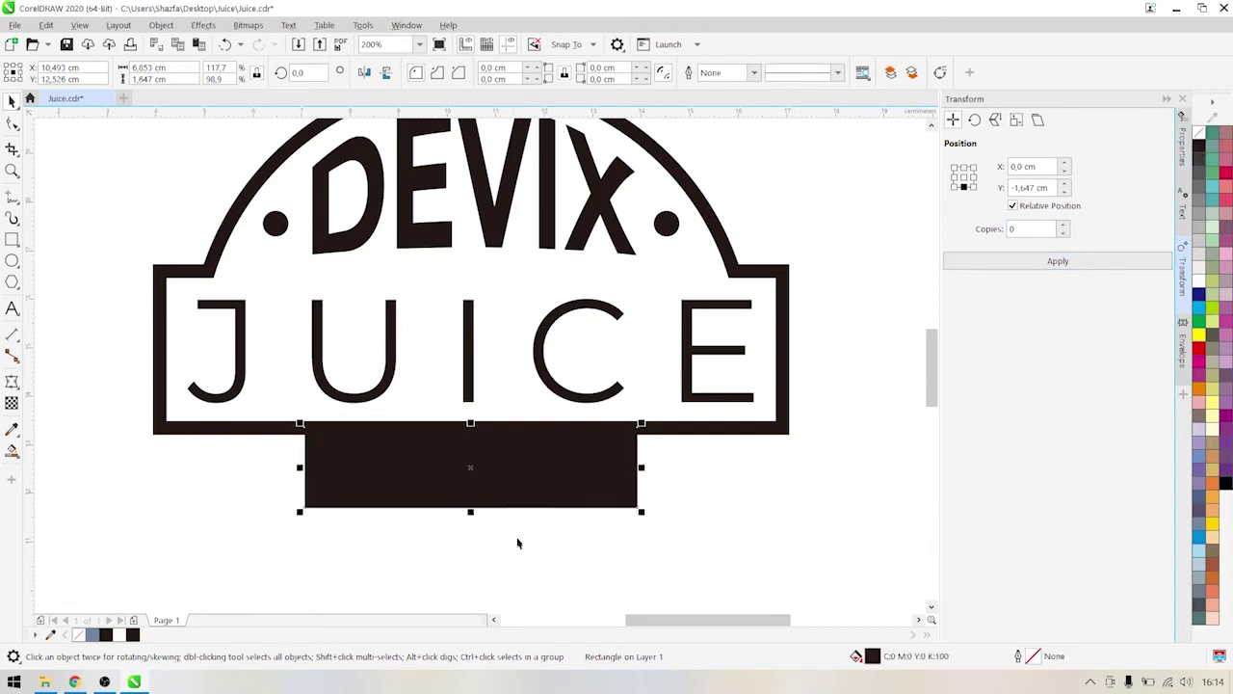
Check the page-sized background rectangle, then marquee-select the badge outline.
scroll(755, 551, down, 2)
click(768, 541)
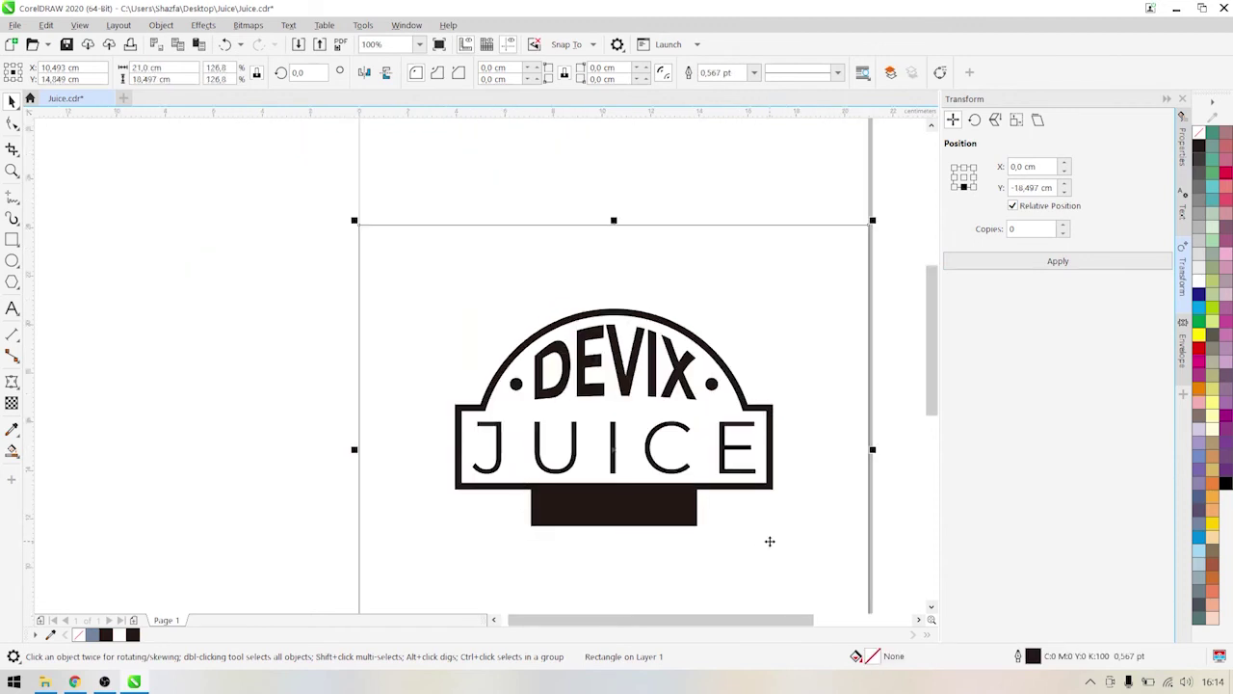
right_click(769, 540)
click(801, 262)
click(725, 569)
scroll(611, 537, up, 2)
drag(843, 537, 479, 413)
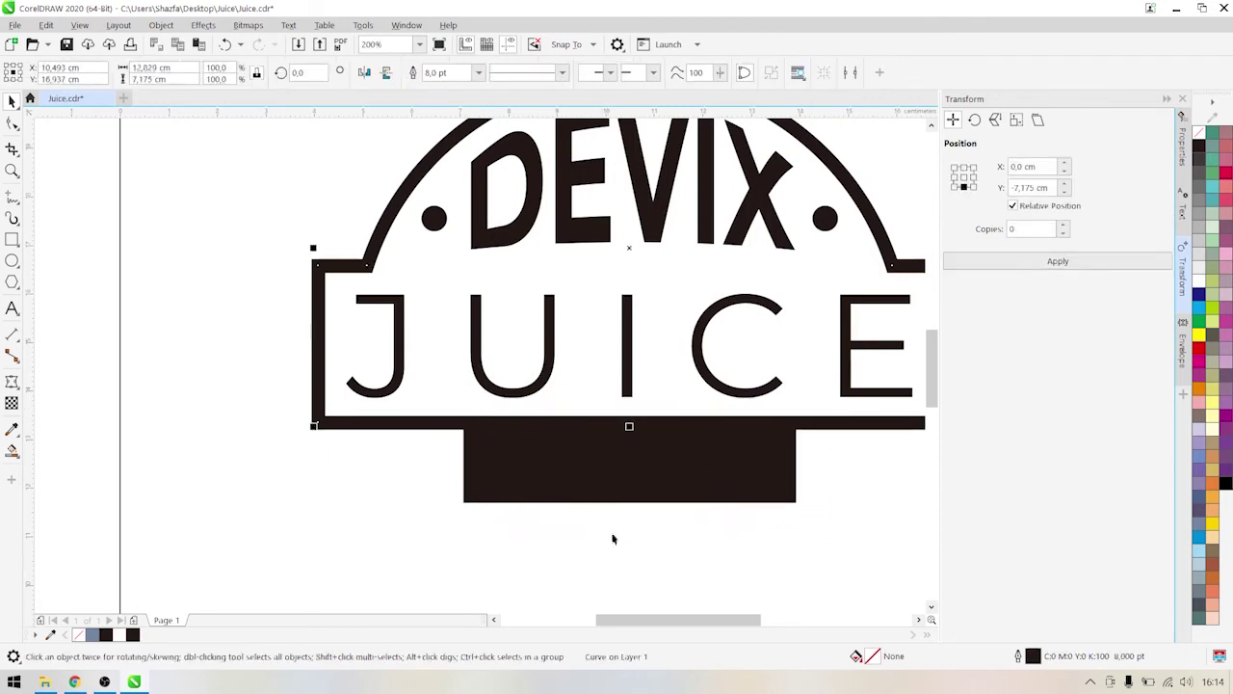
Make the Strawberry text white.
click(693, 506)
drag(865, 551, 483, 441)
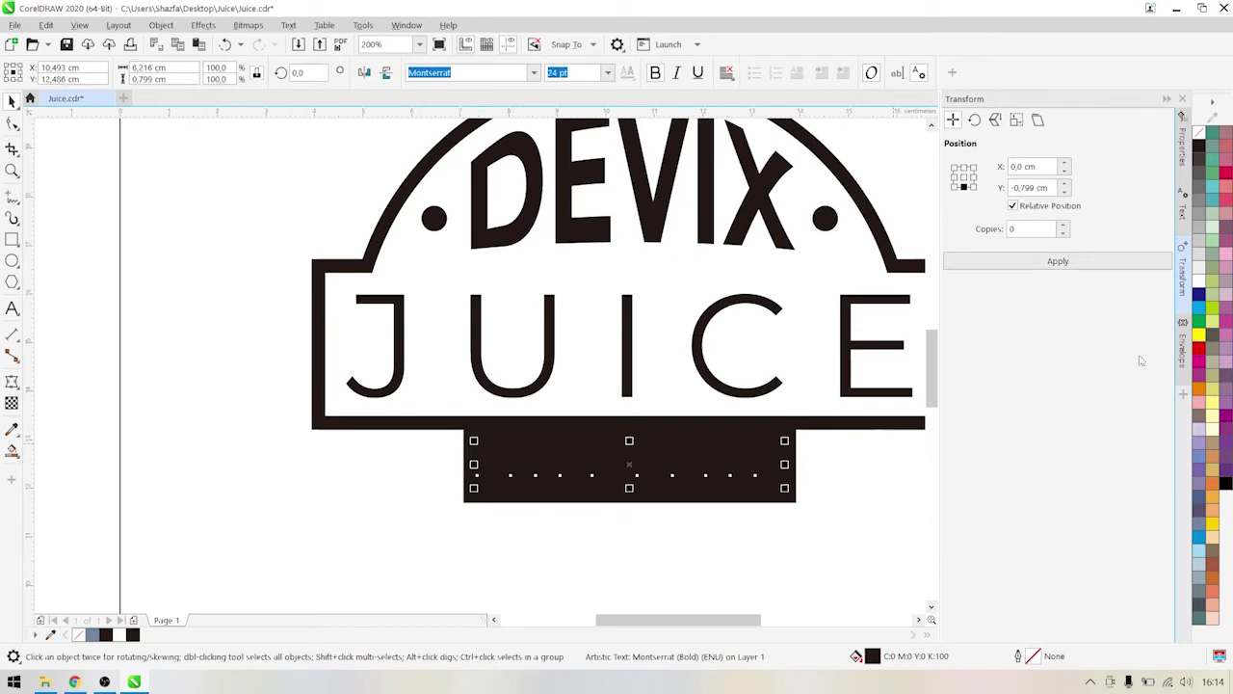
click(1201, 282)
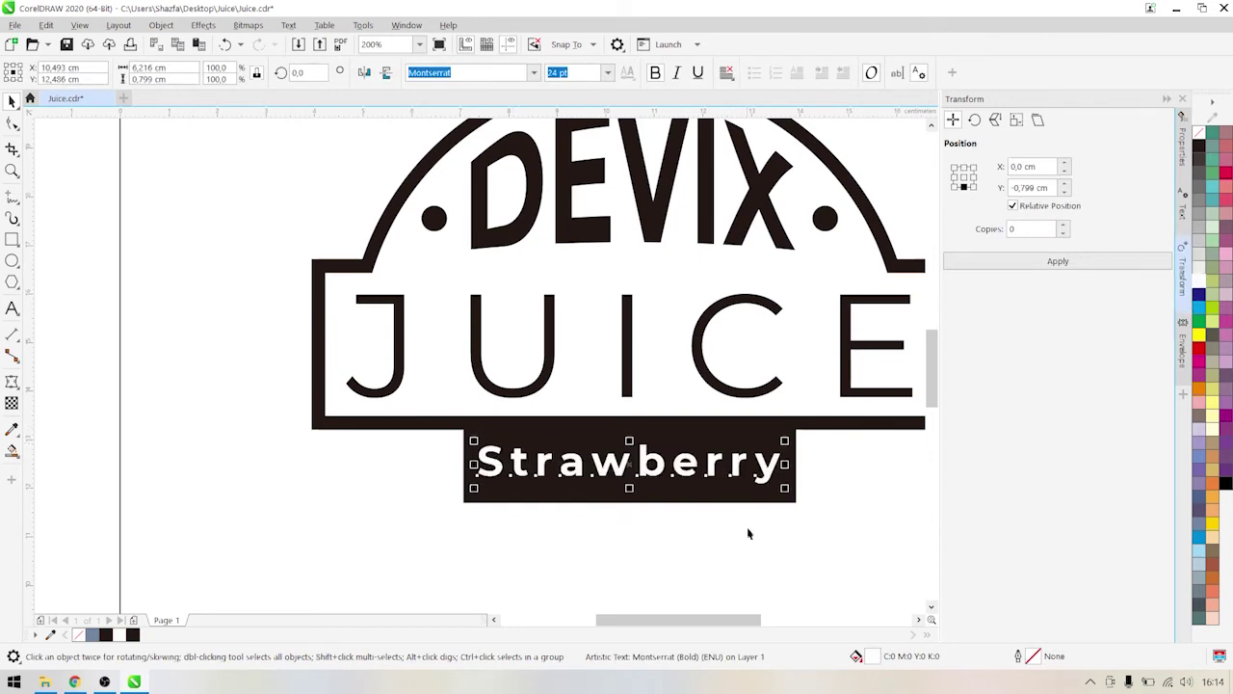
Widen the black Strawberry bar to about 7.03 cm.
click(742, 501)
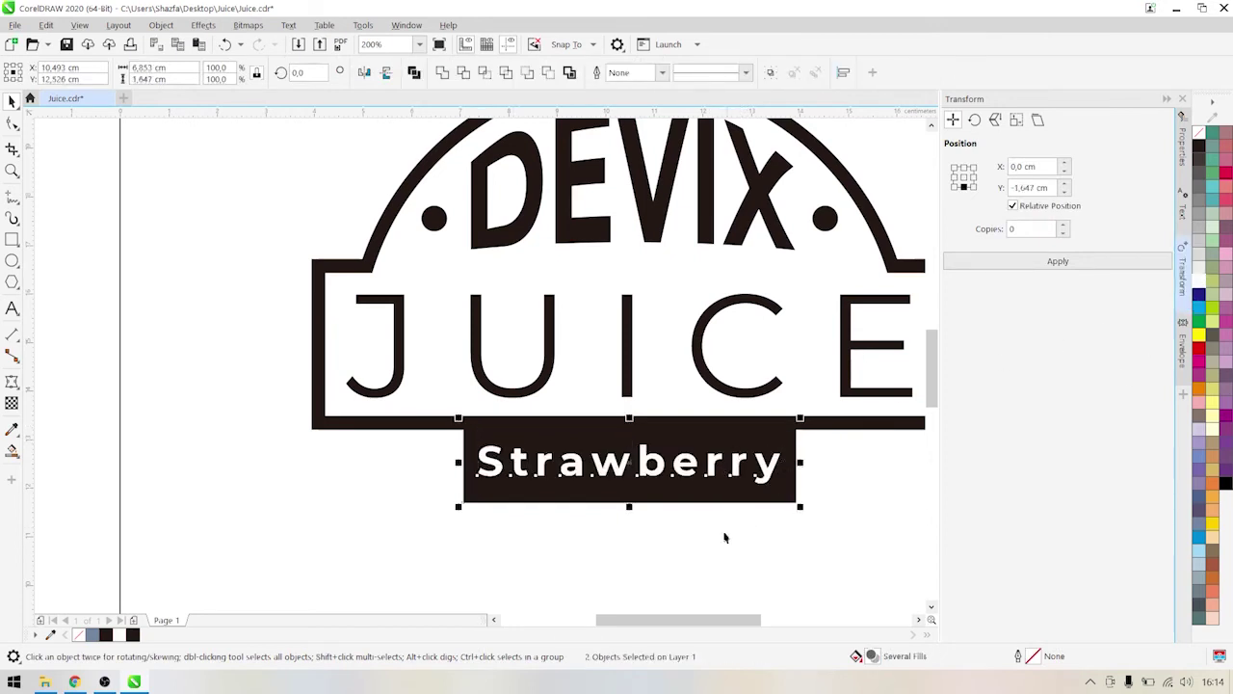
click(709, 510)
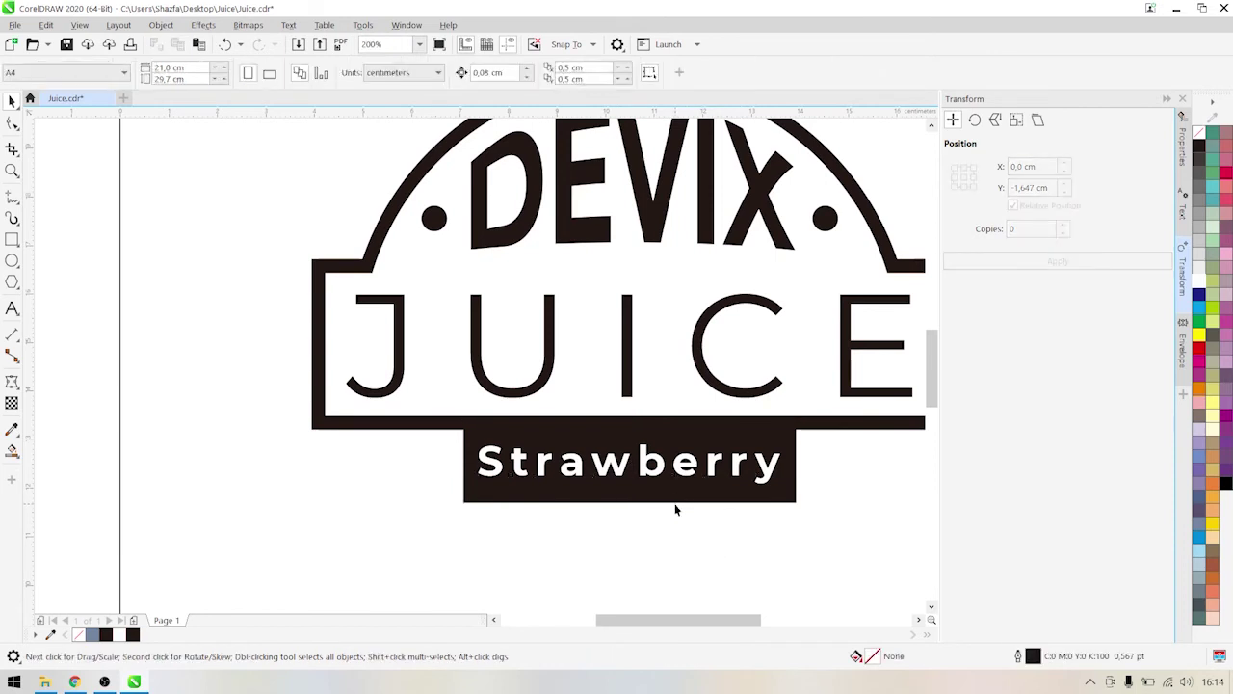
click(674, 506)
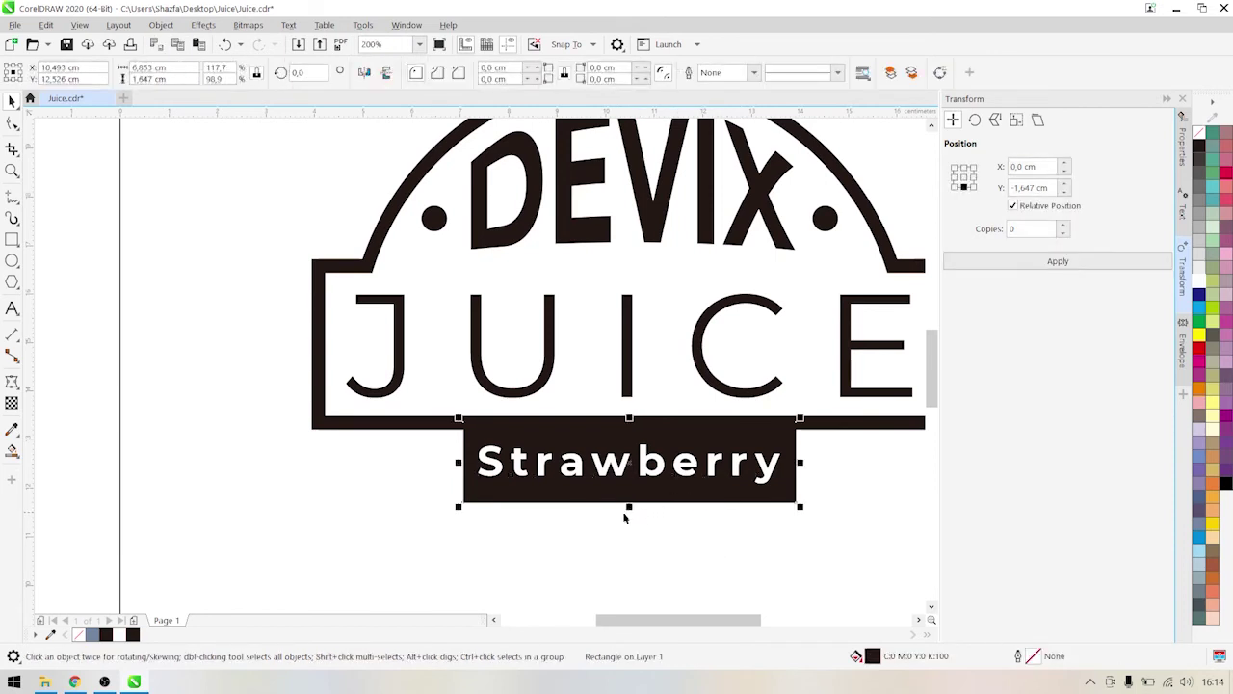
click(782, 528)
click(790, 487)
drag(802, 462, 810, 462)
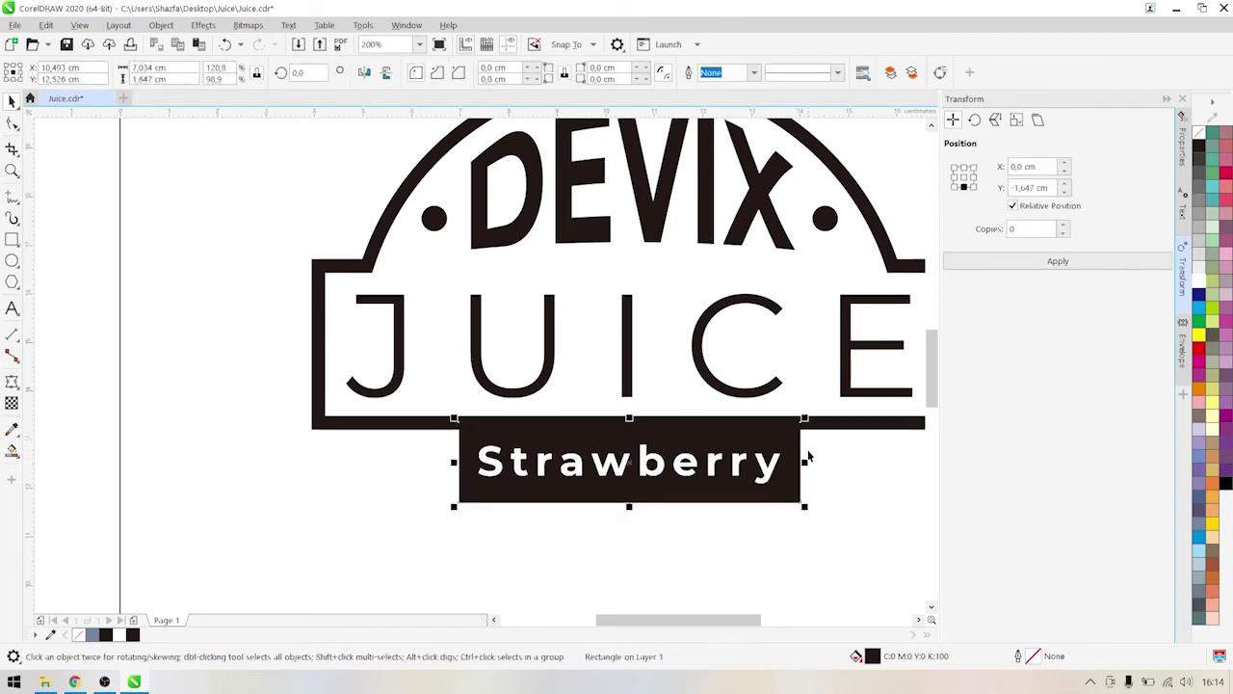
click(763, 565)
scroll(753, 523, down, 2)
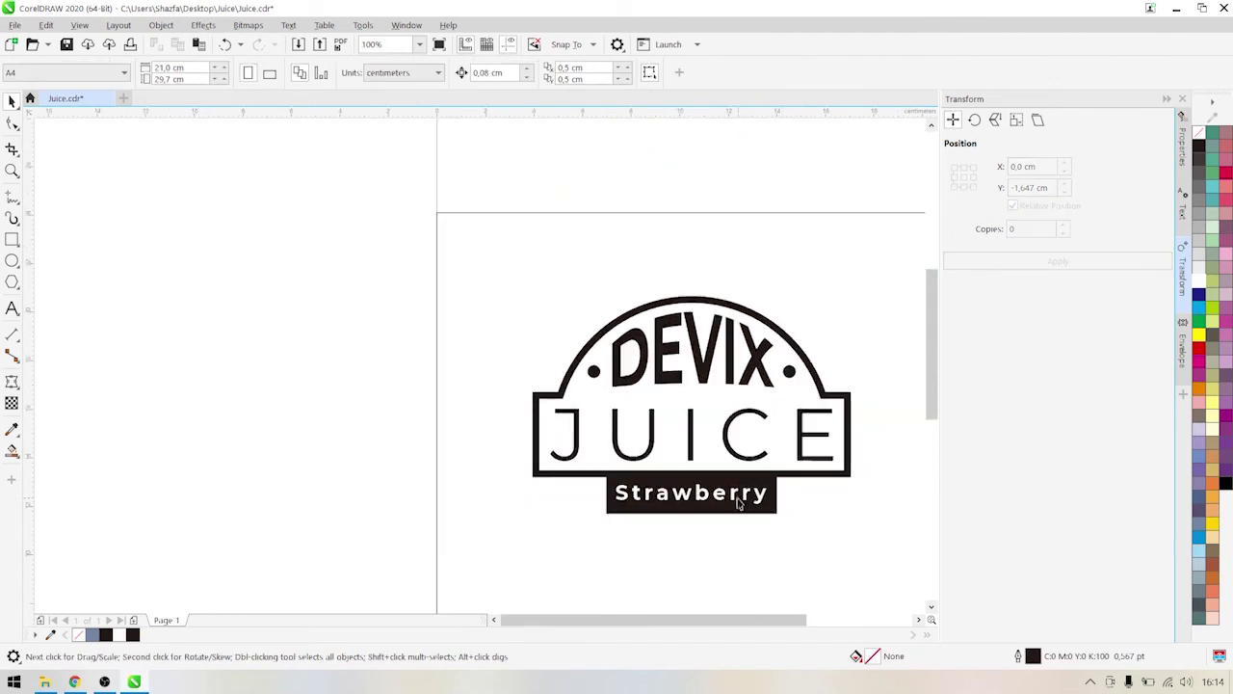
scroll(732, 477, down, 2)
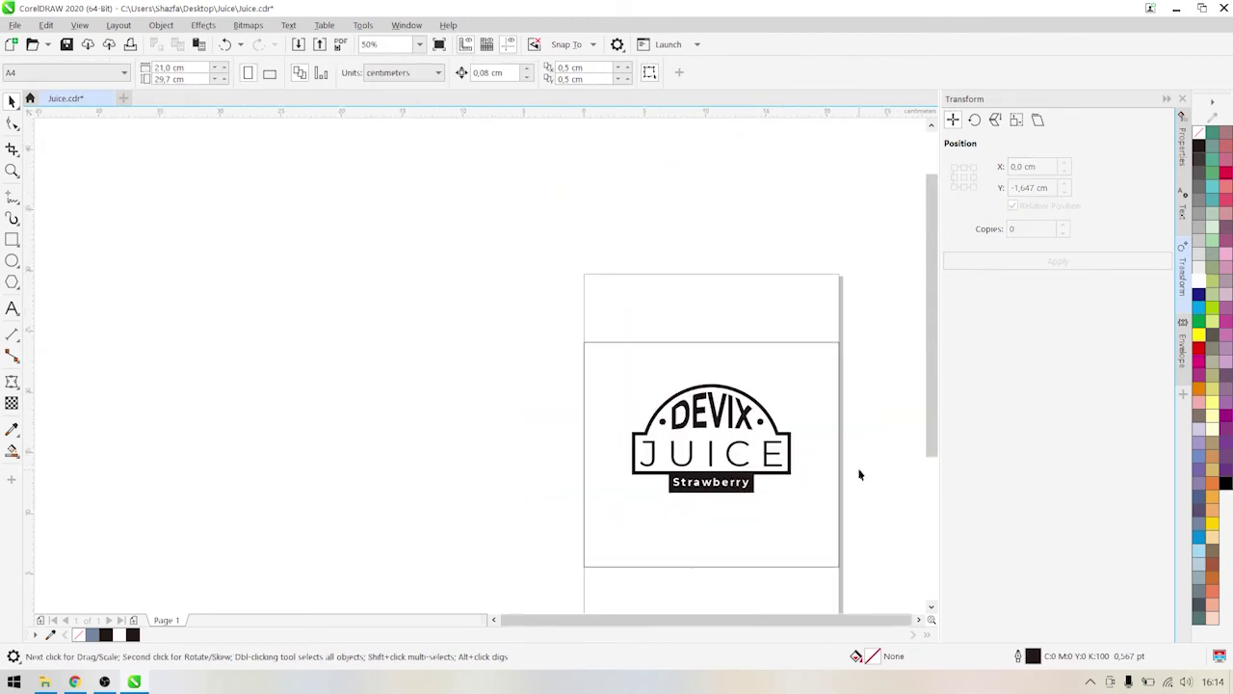
scroll(860, 476, up, 2)
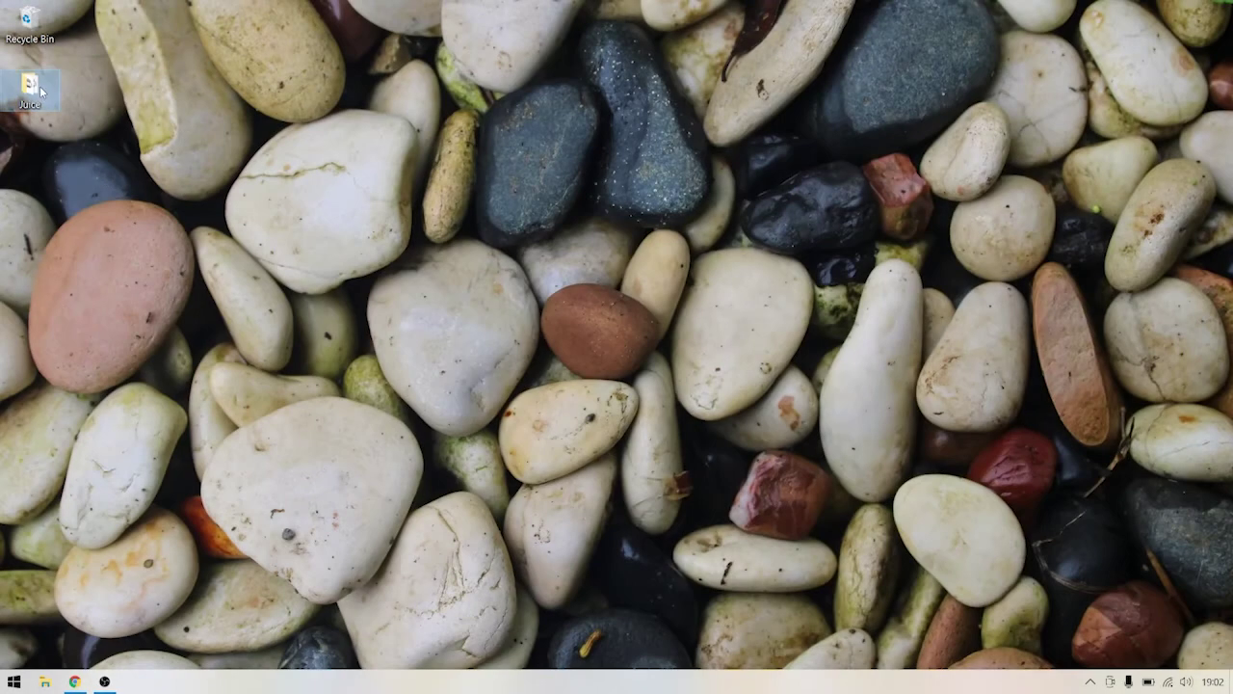
Open Mockup.psd from the Juice folder on the desktop.
double_click(30, 87)
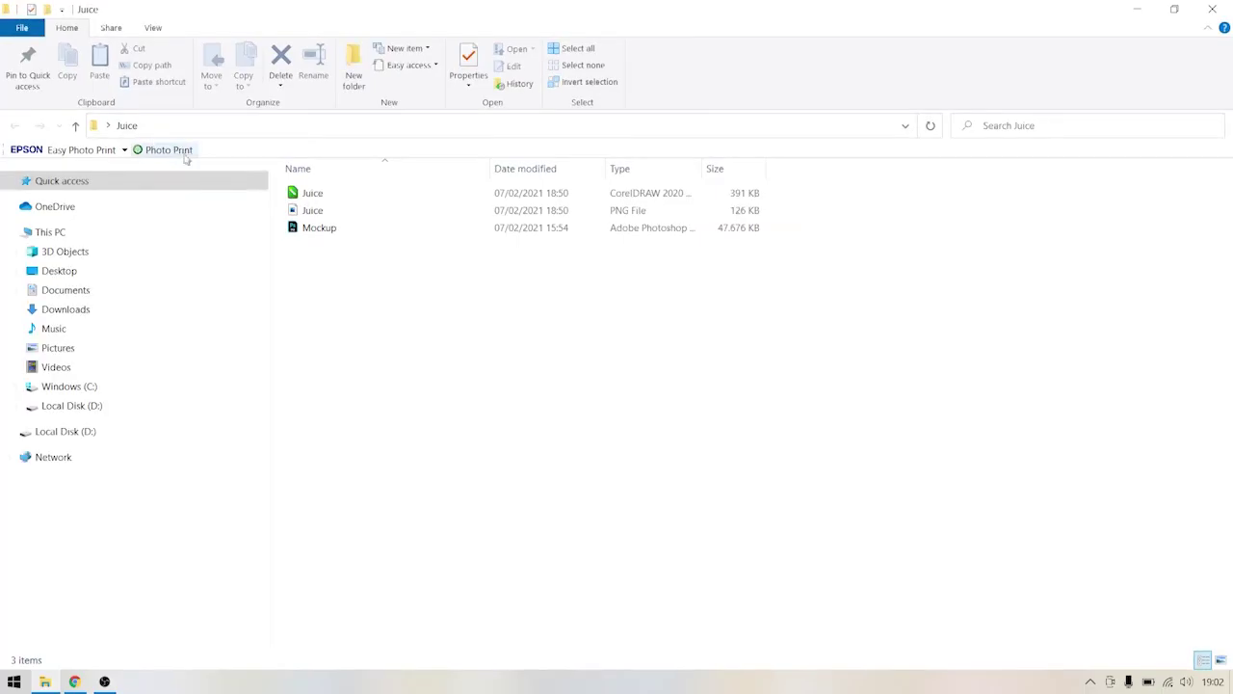
click(317, 229)
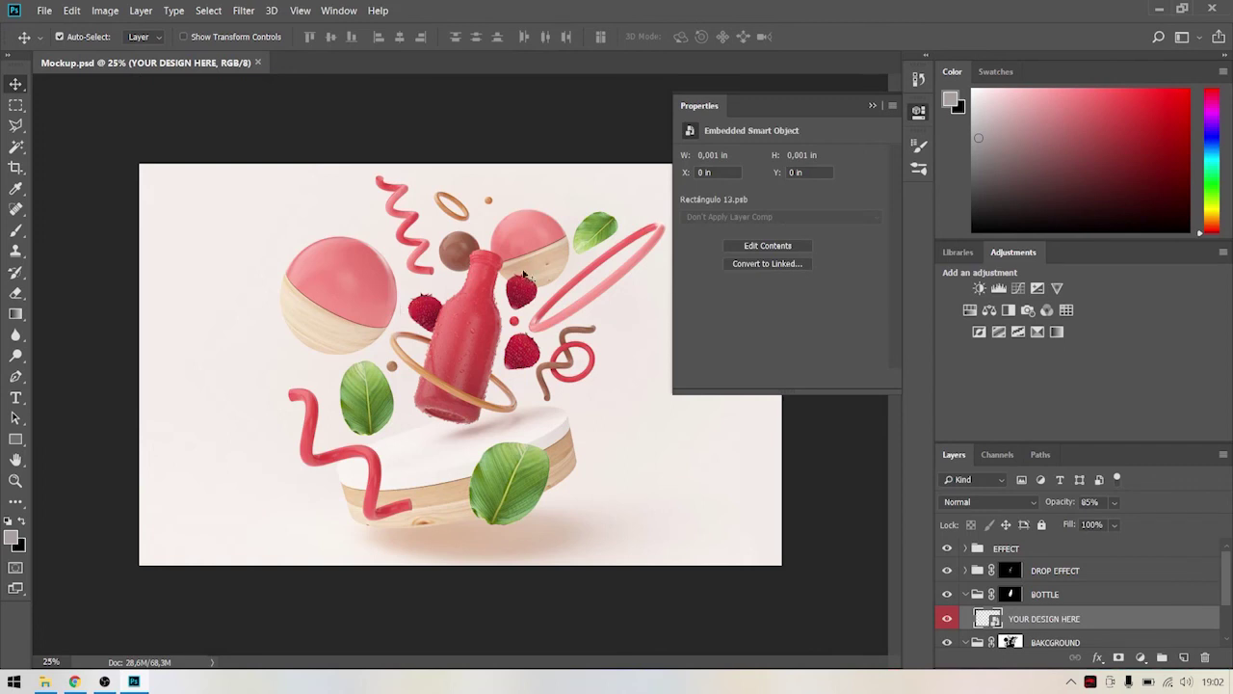
Open the YOUR DESIGN HERE smart object as Rectángulo 13.psb and bring up the Juice folder.
click(872, 106)
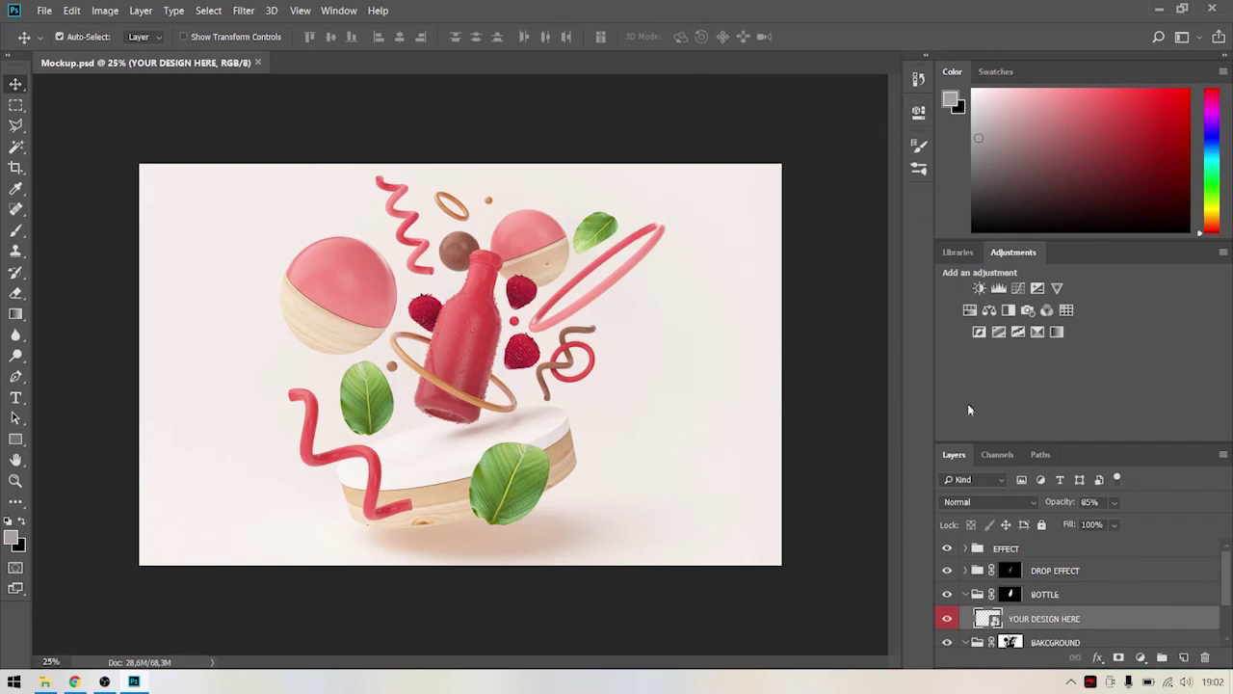
double_click(990, 618)
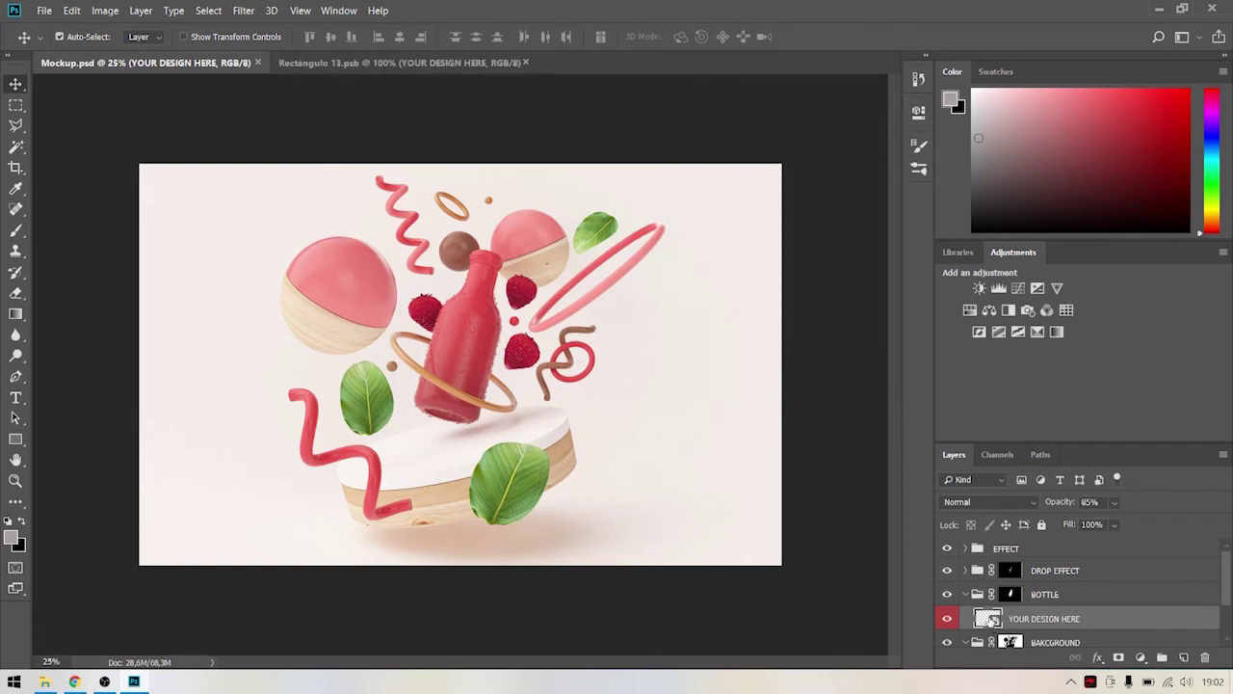
click(46, 682)
drag(312, 210, 191, 576)
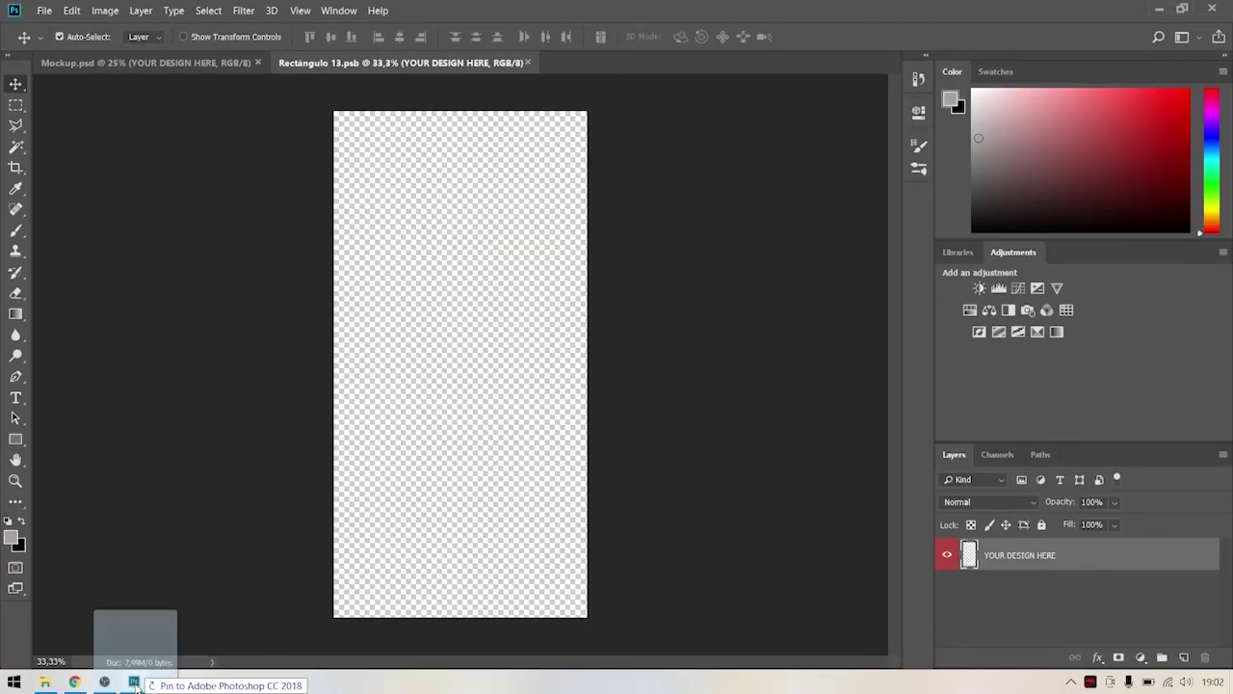
Place Juice.png on the design canvas and scale the logo up to size.
mouse_move(190, 576)
mouse_down()
mouse_move(395, 454)
mouse_move(441, 402)
mouse_up()
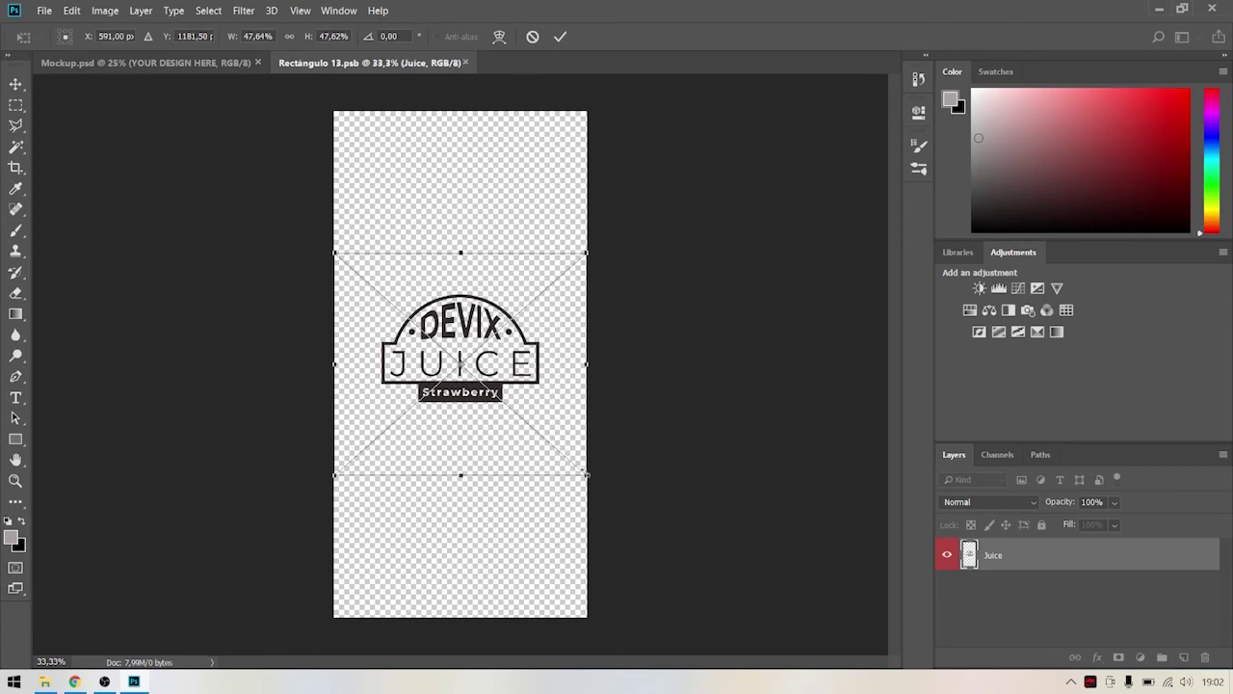
drag(586, 473, 606, 503)
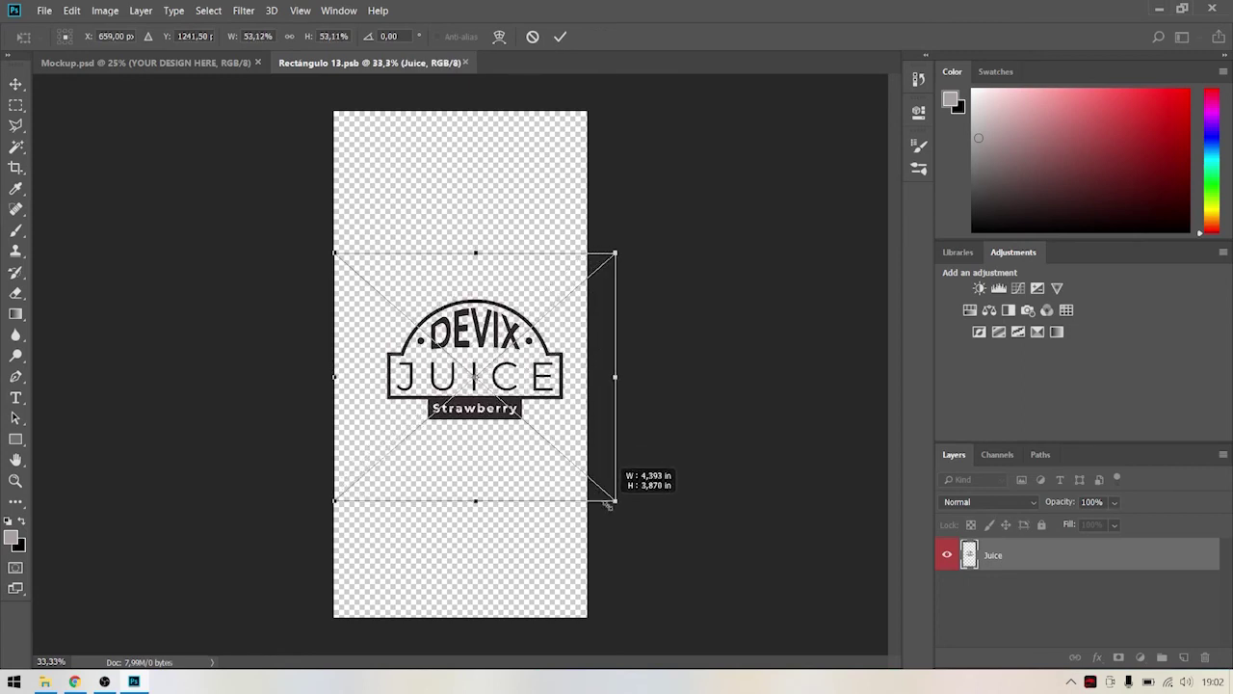
drag(607, 503, 609, 497)
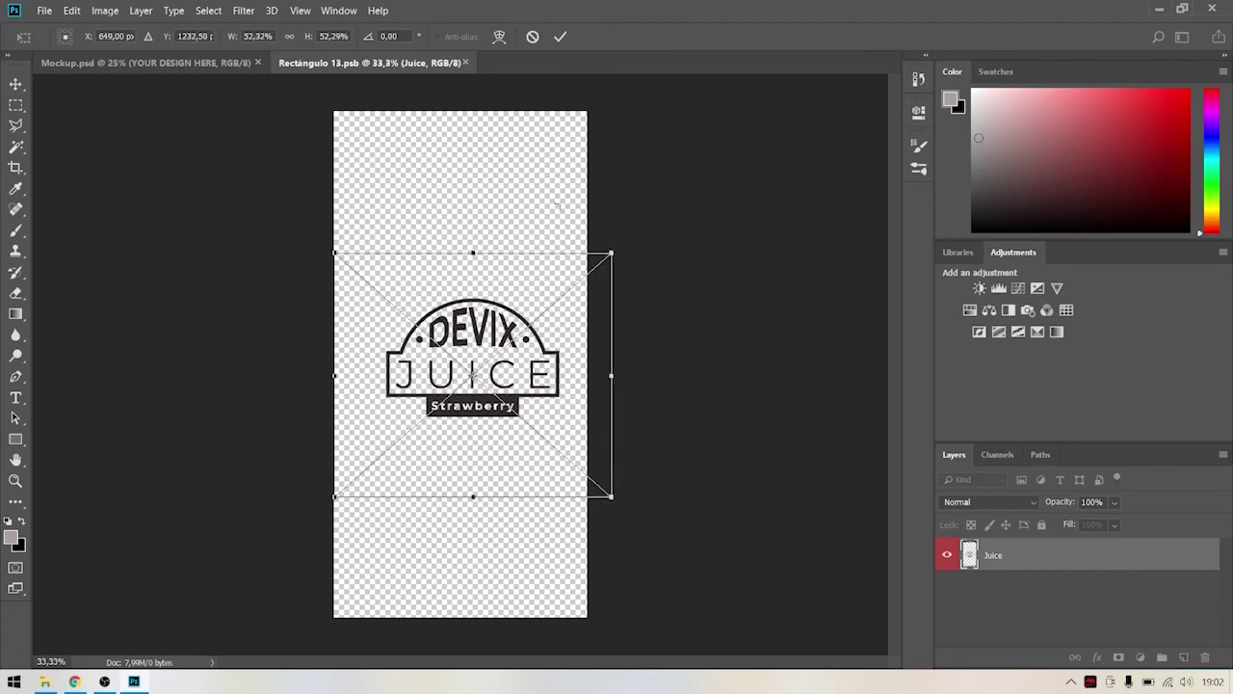
click(562, 37)
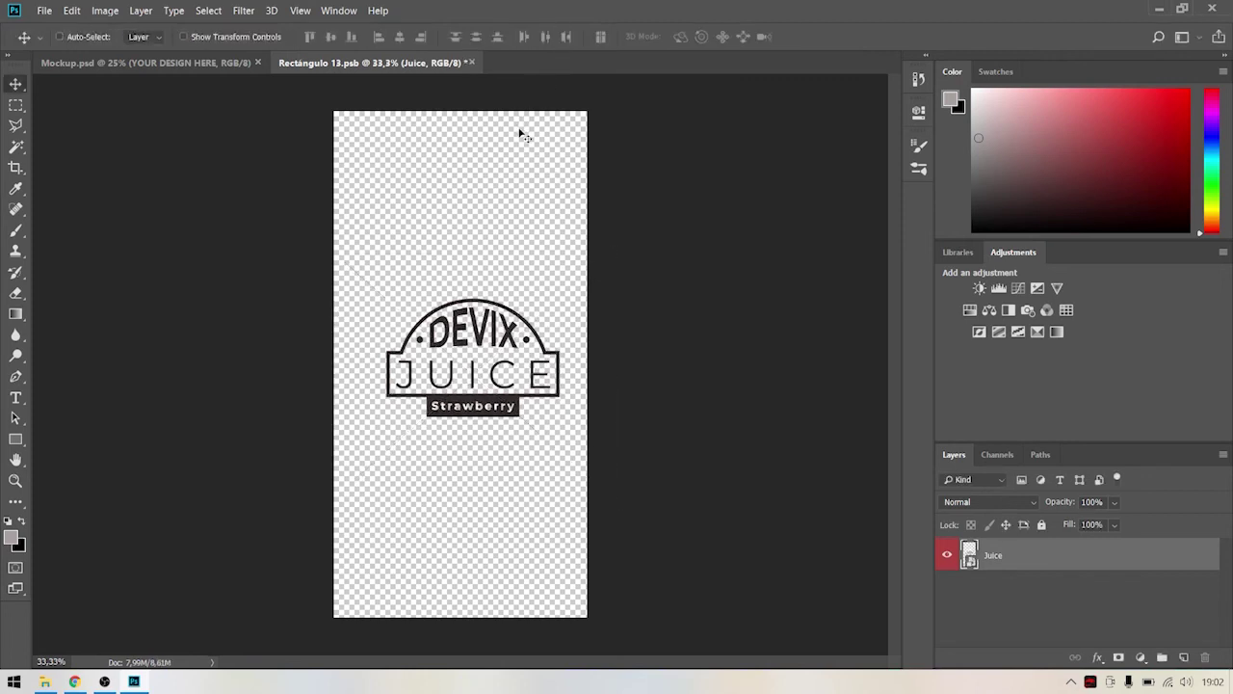
Centre the logo horizontally and vertically on the canvas, then deselect.
click(59, 36)
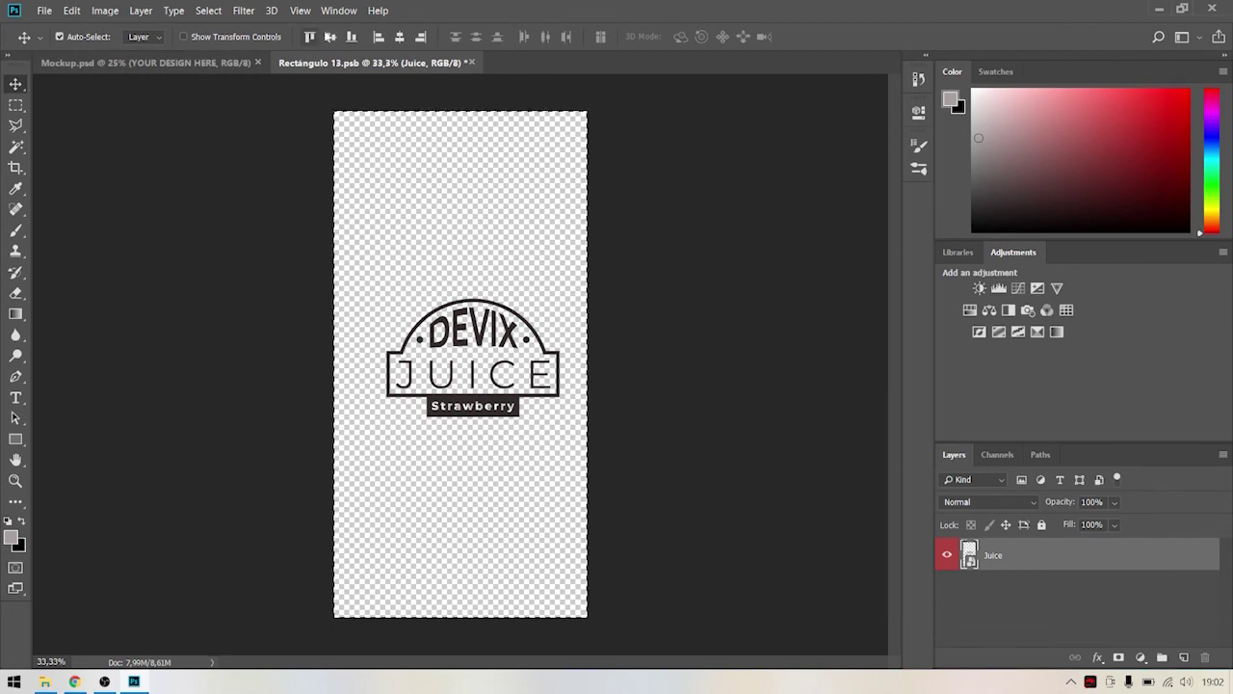
click(331, 37)
click(399, 37)
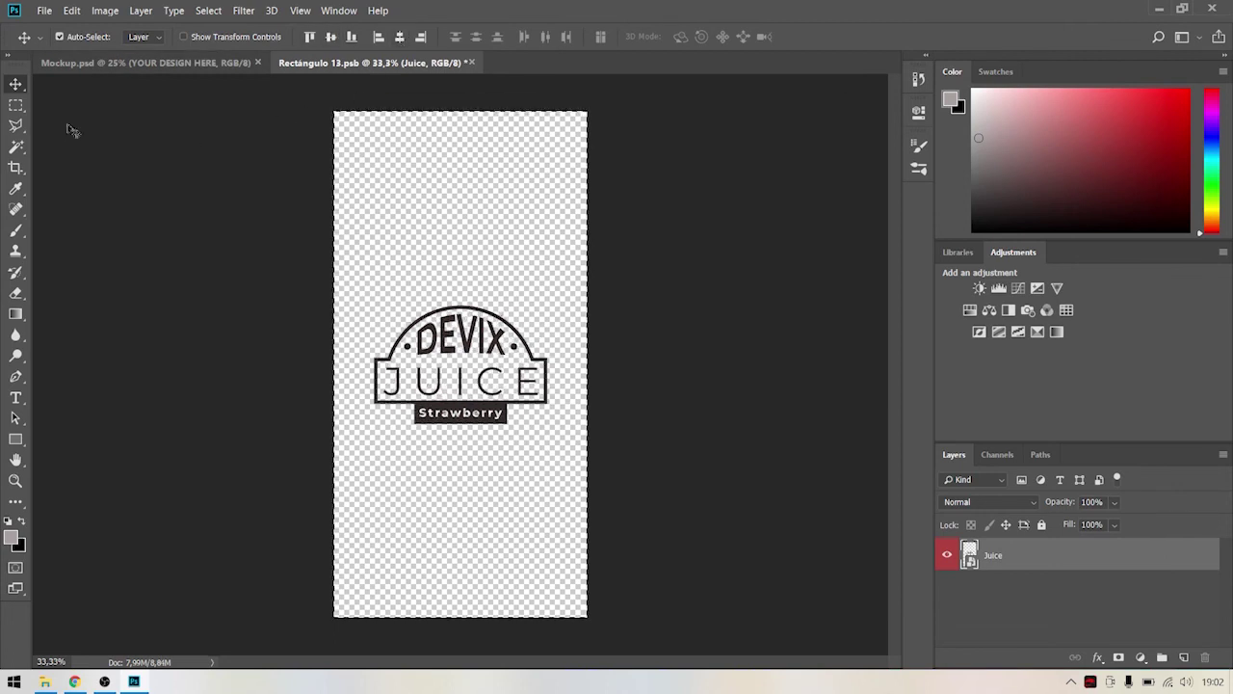
click(15, 105)
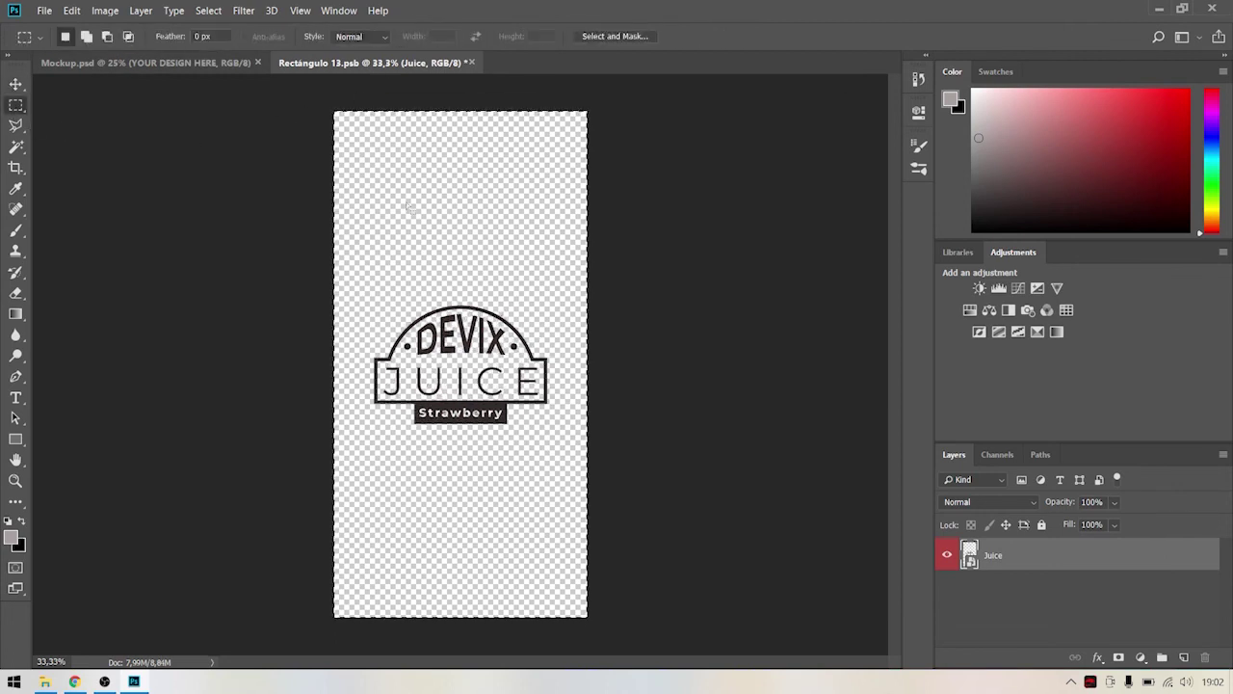
click(403, 207)
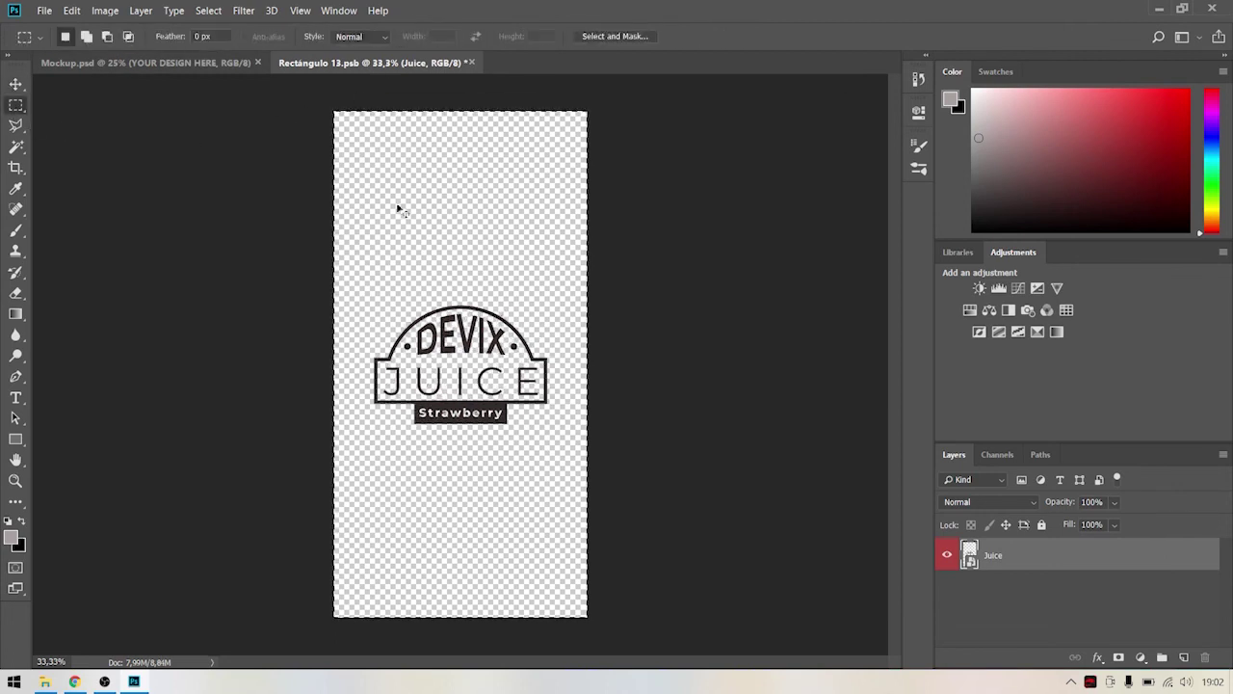
click(17, 85)
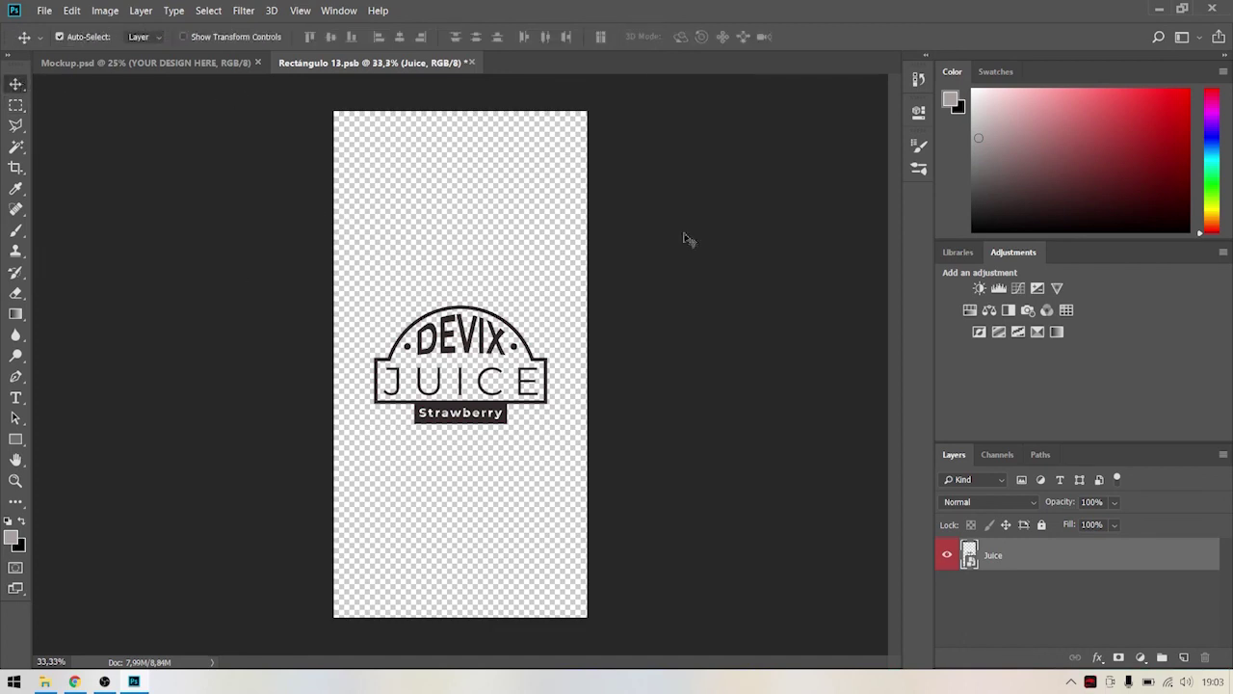
Turn the logo white with an Invert adjustment, then save and close Rectángulo 13.psb.
click(980, 331)
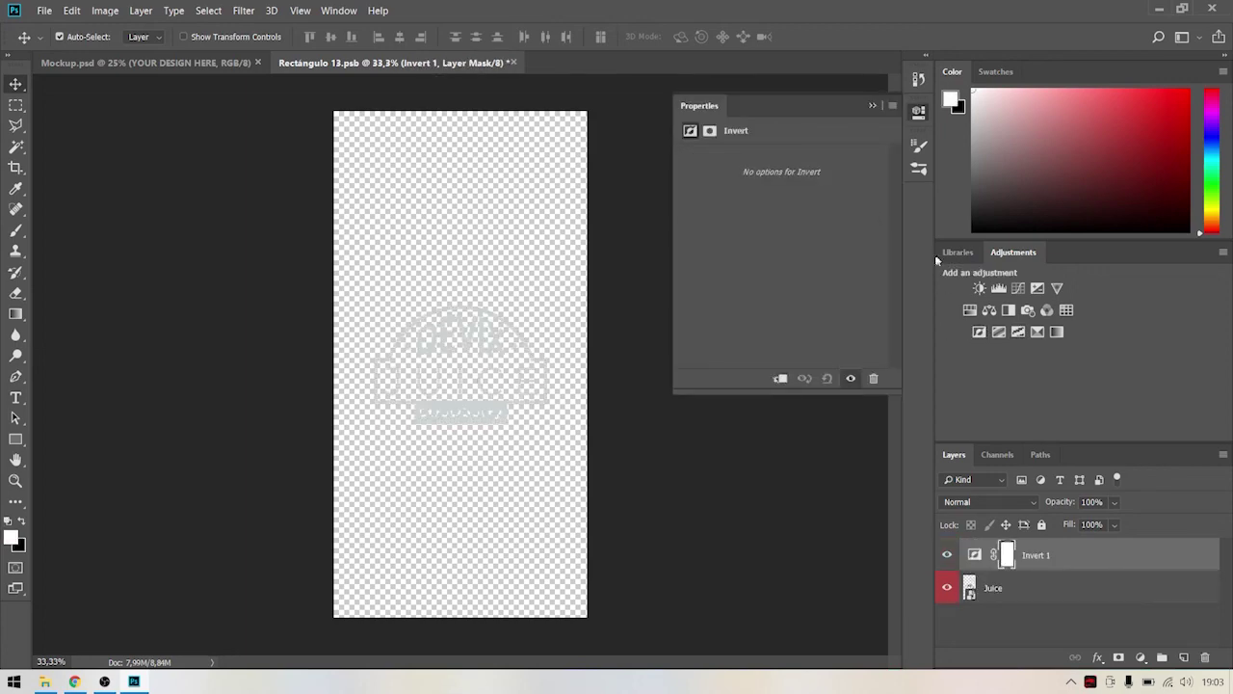
click(870, 107)
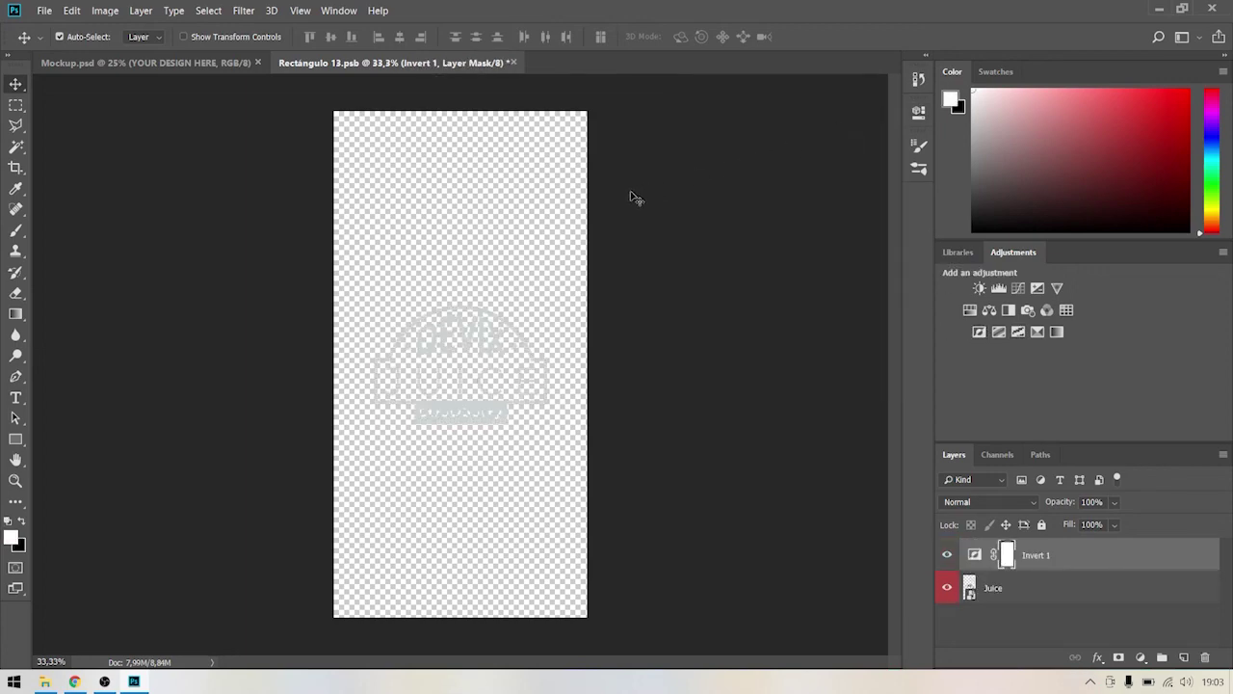
key(ctrl+s)
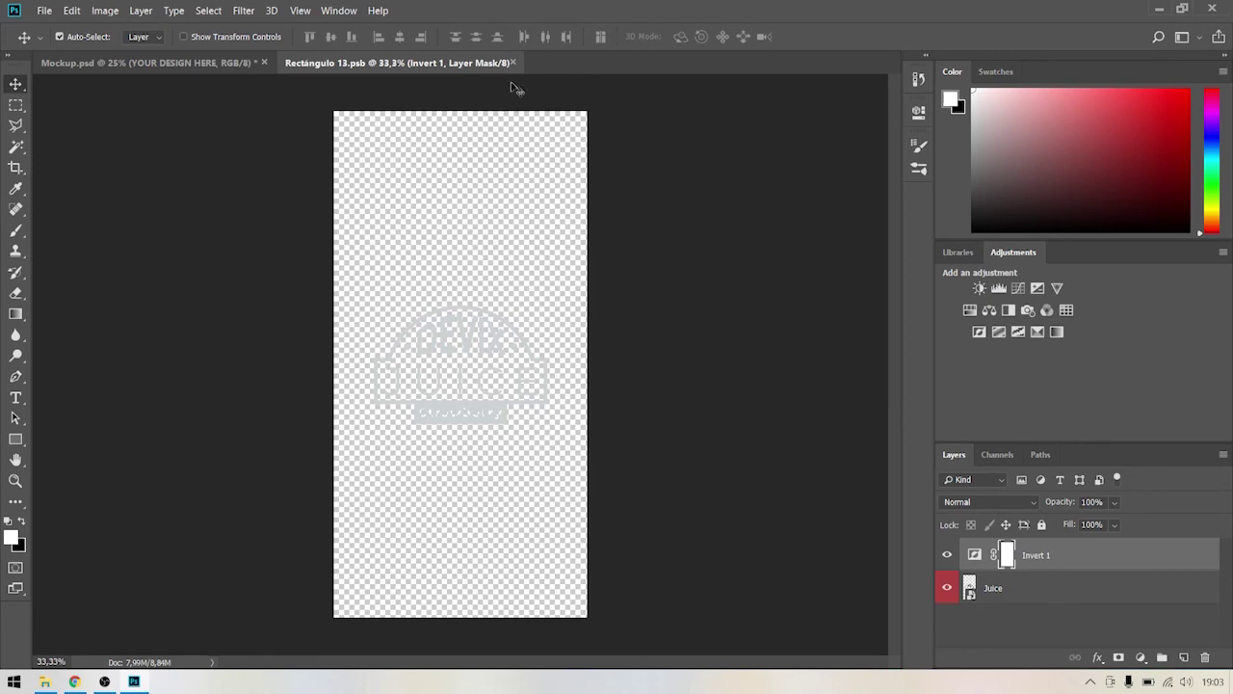
click(514, 62)
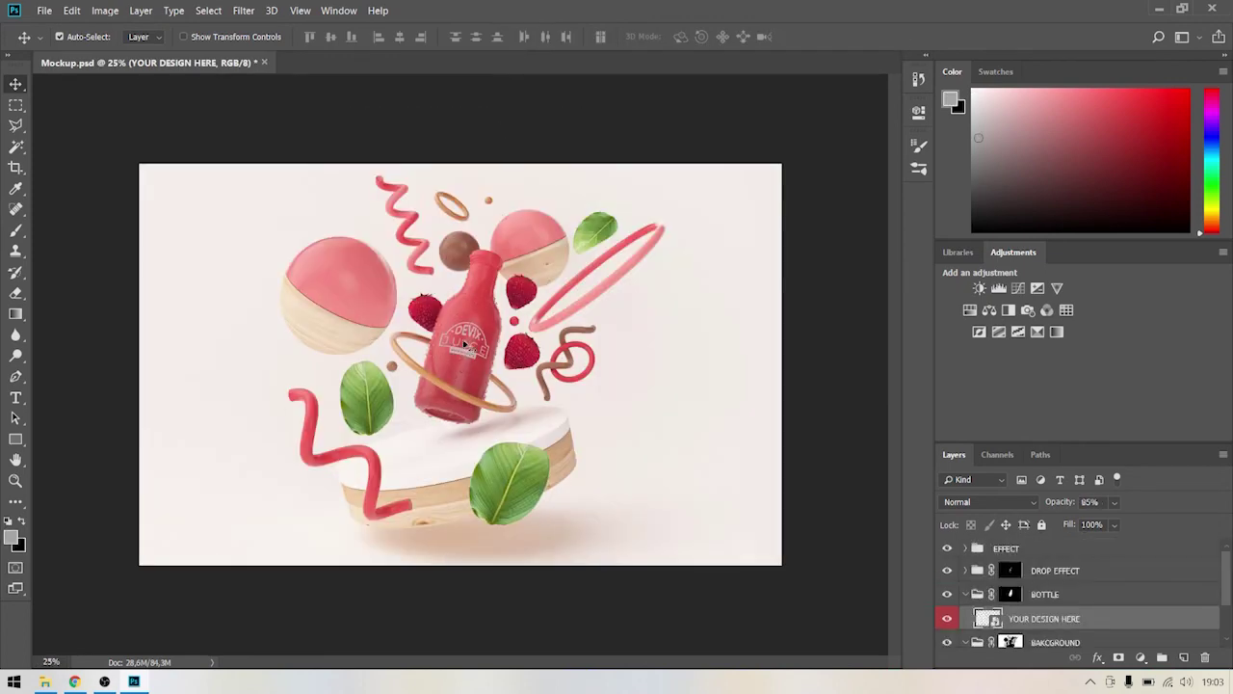
scroll(474, 335, up, 2)
scroll(472, 327, up, 1)
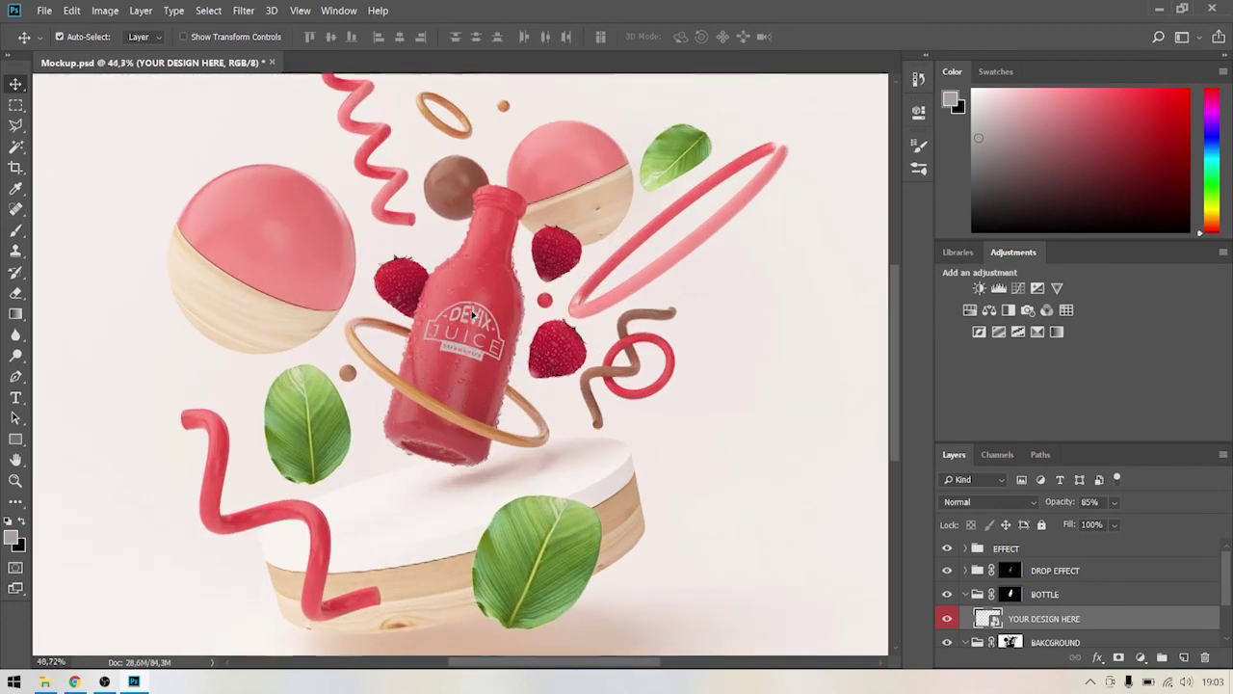
scroll(472, 320, up, 2)
scroll(471, 317, up, 1)
scroll(471, 317, down, 1)
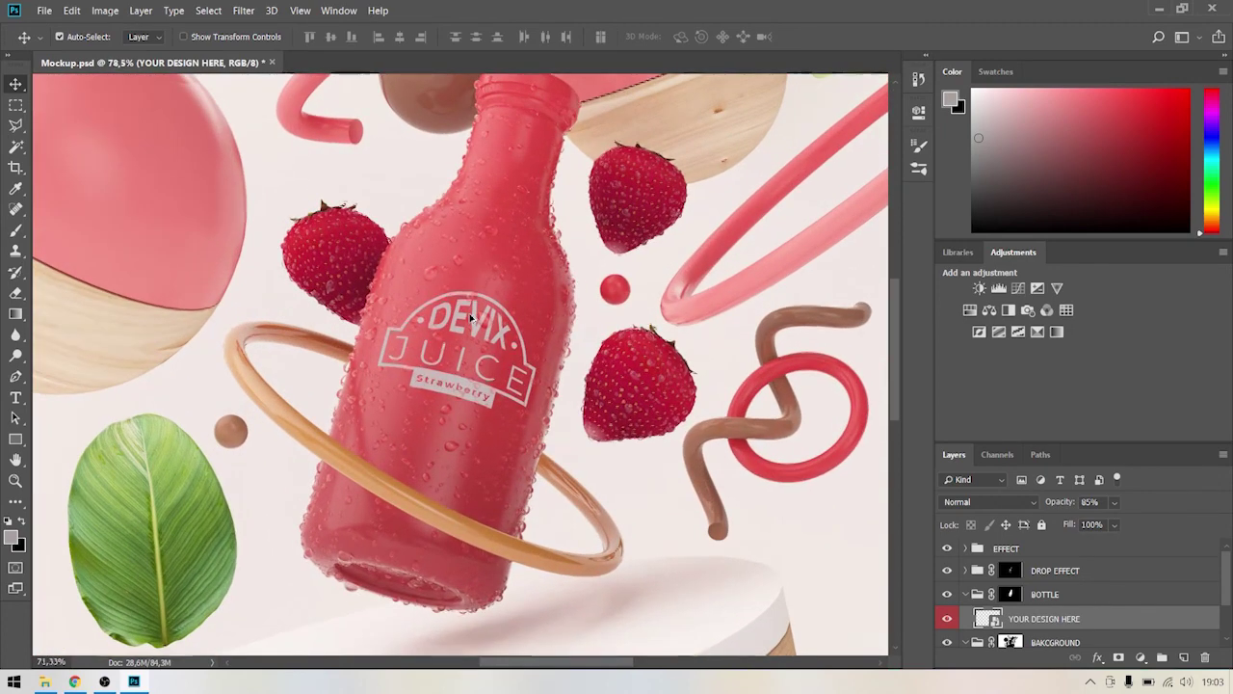
scroll(472, 317, down, 1)
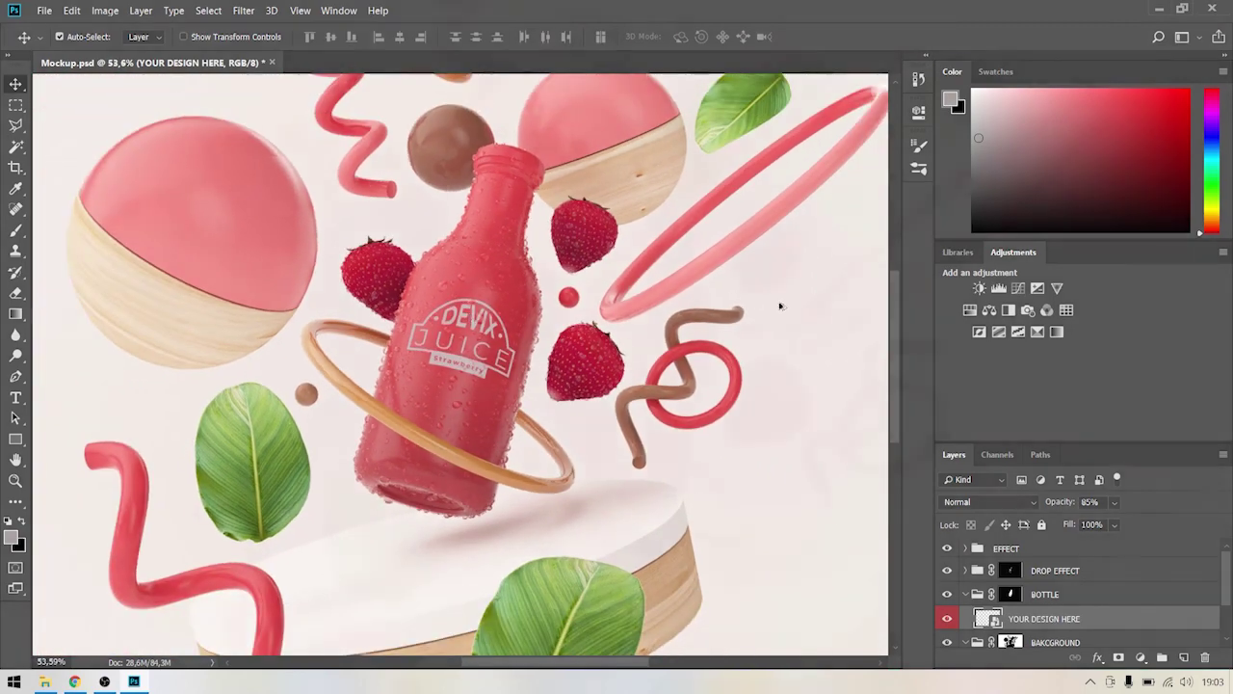